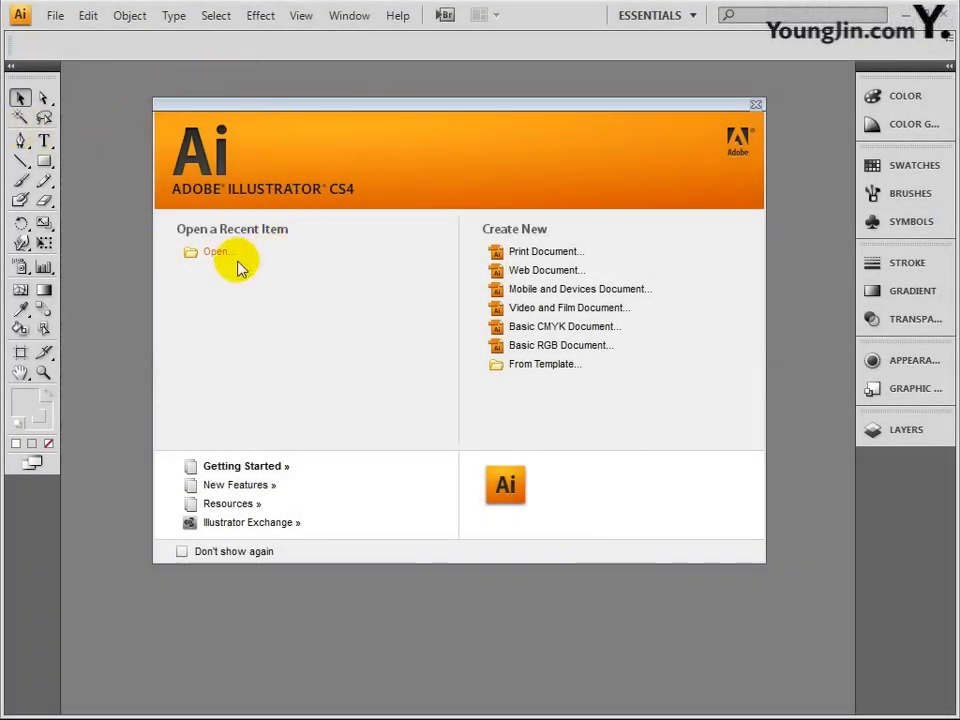
- Create a new CMYK document 186 mm wide and 266 mm high
left_click(756, 104)
left_click(57, 16)
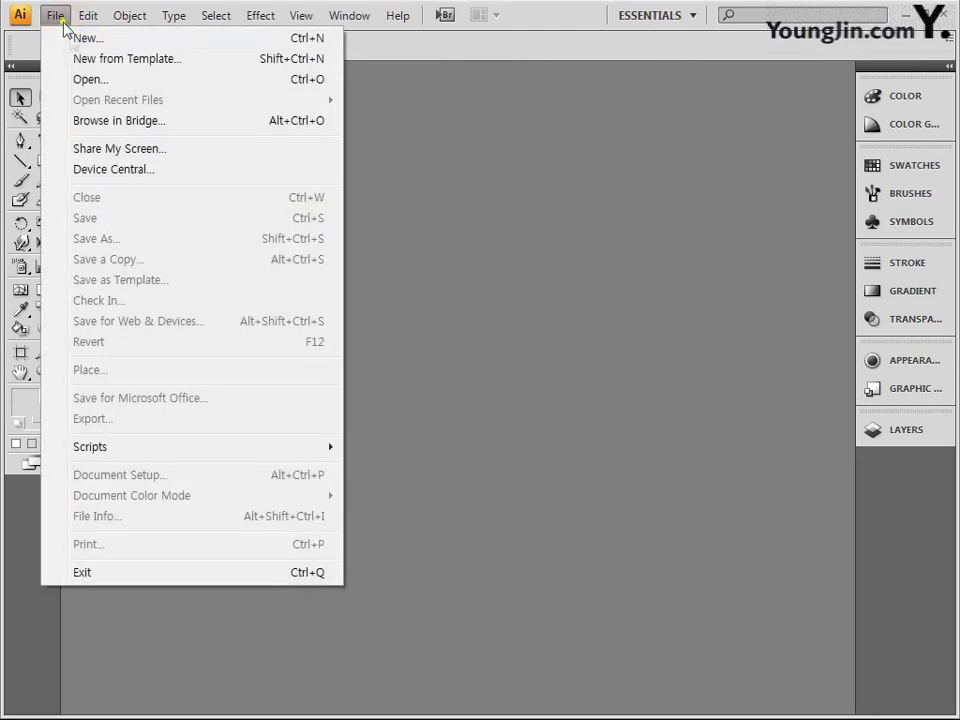
left_click(78, 40)
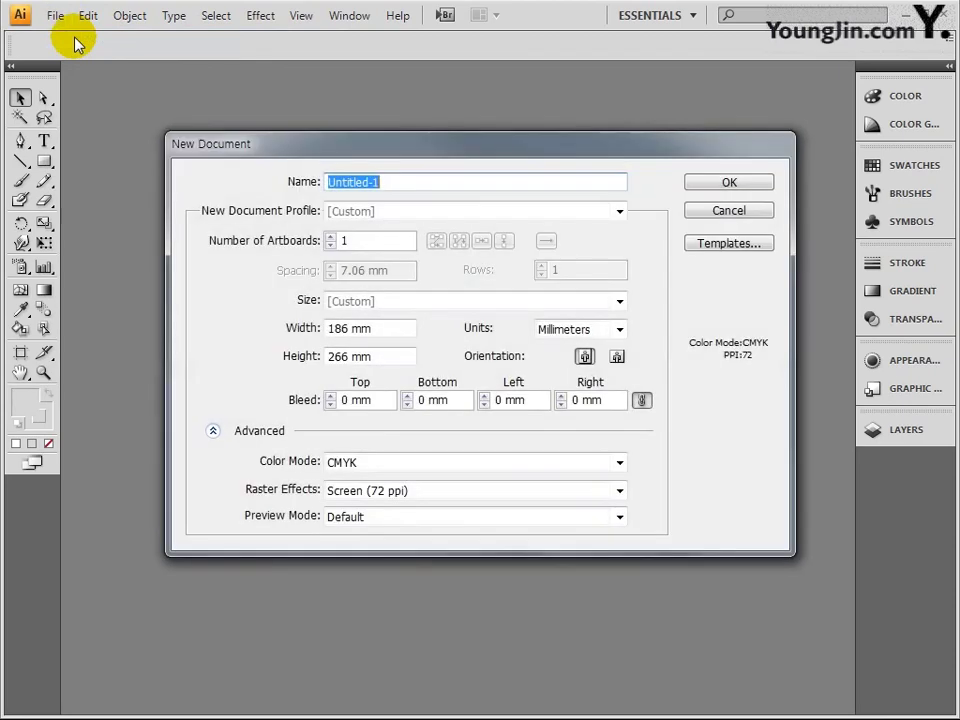
left_click(560, 330)
left_click_drag(338, 327, 267, 325)
type("186")
key("Tab")
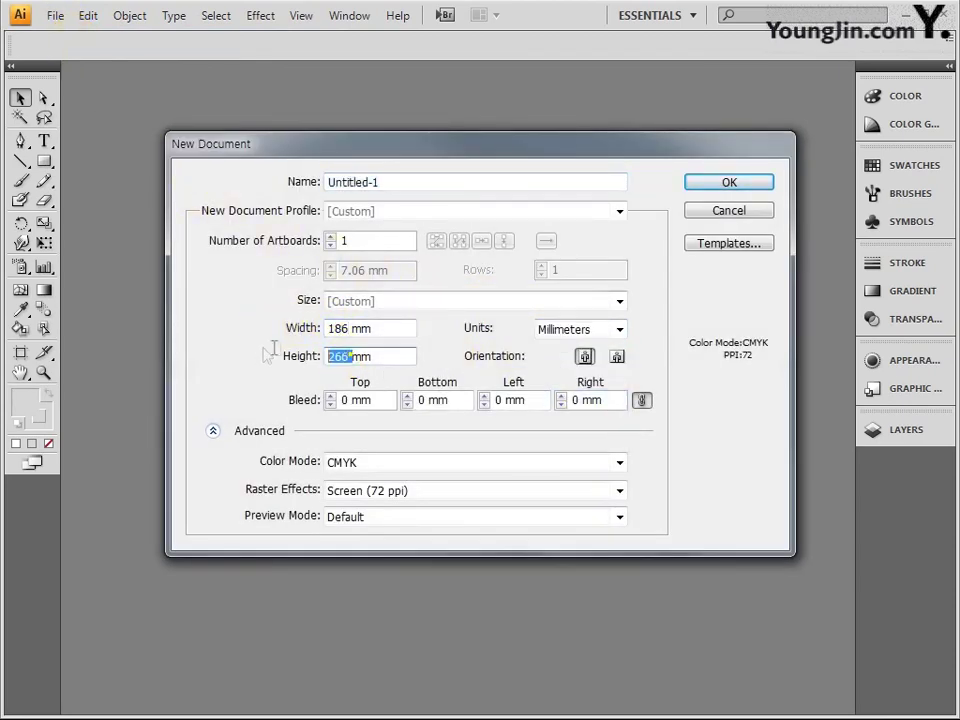
type("266")
left_click(340, 458)
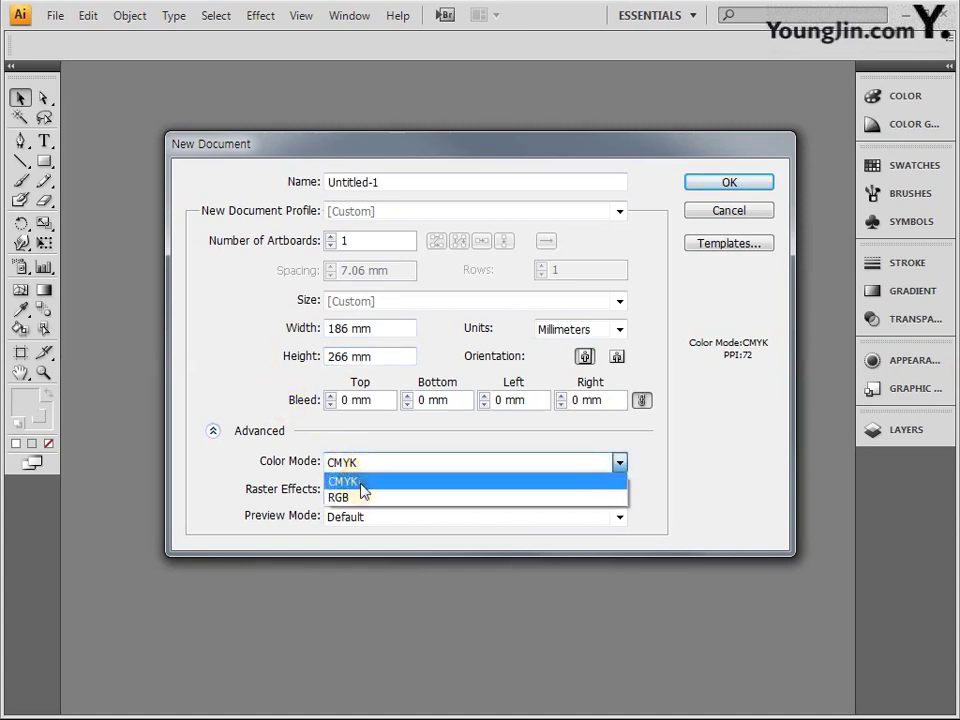
left_click(357, 478)
left_click(727, 183)
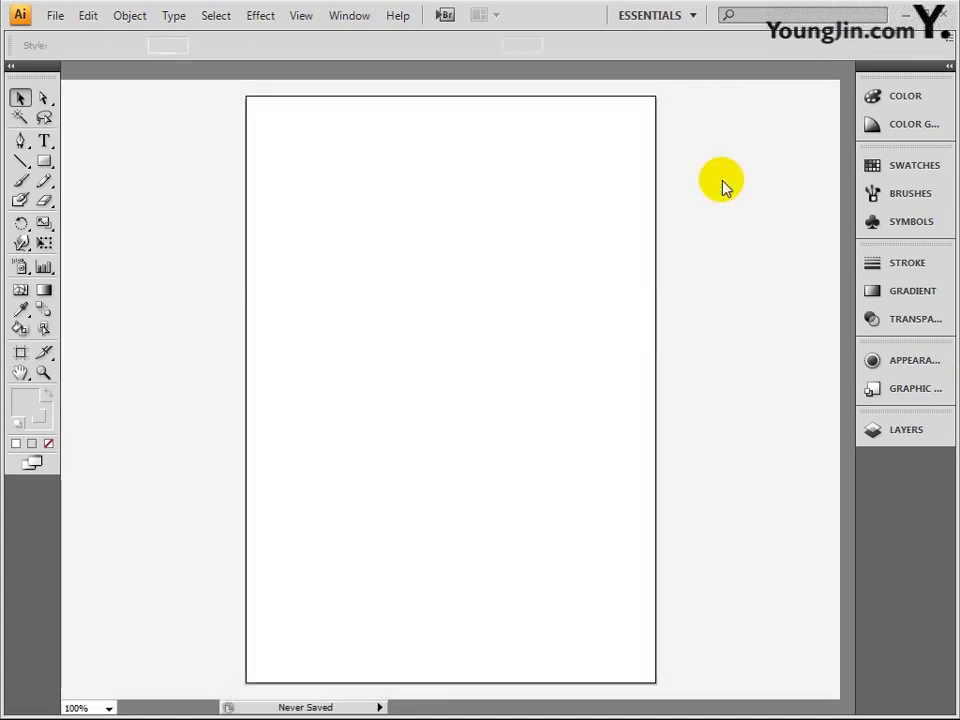
- Rename the document's only layer to 그리드
left_click(892, 434)
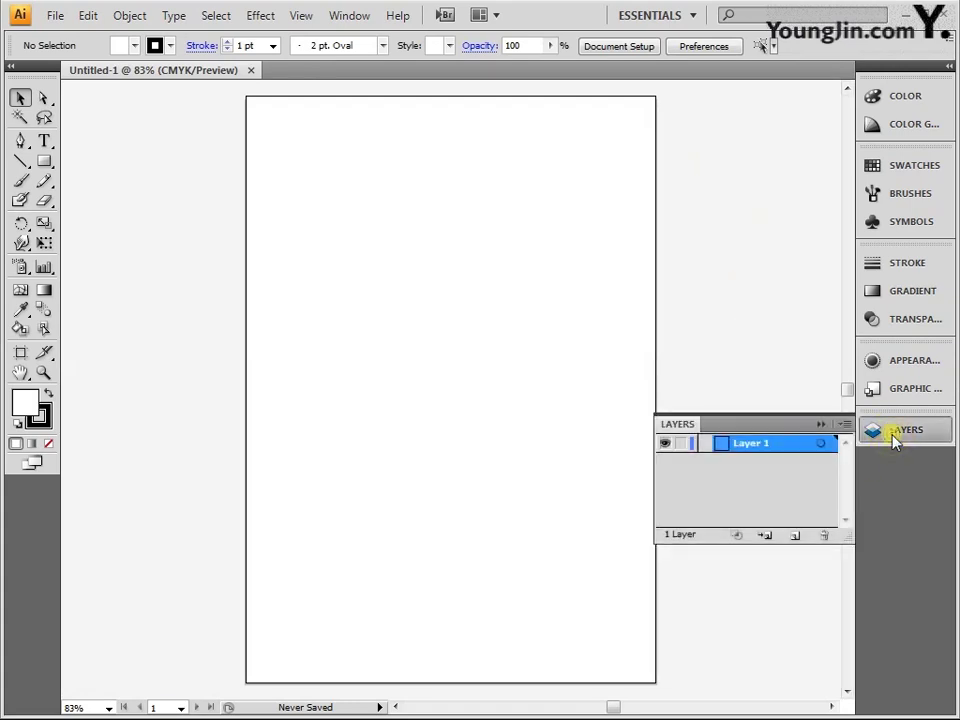
left_click(750, 447)
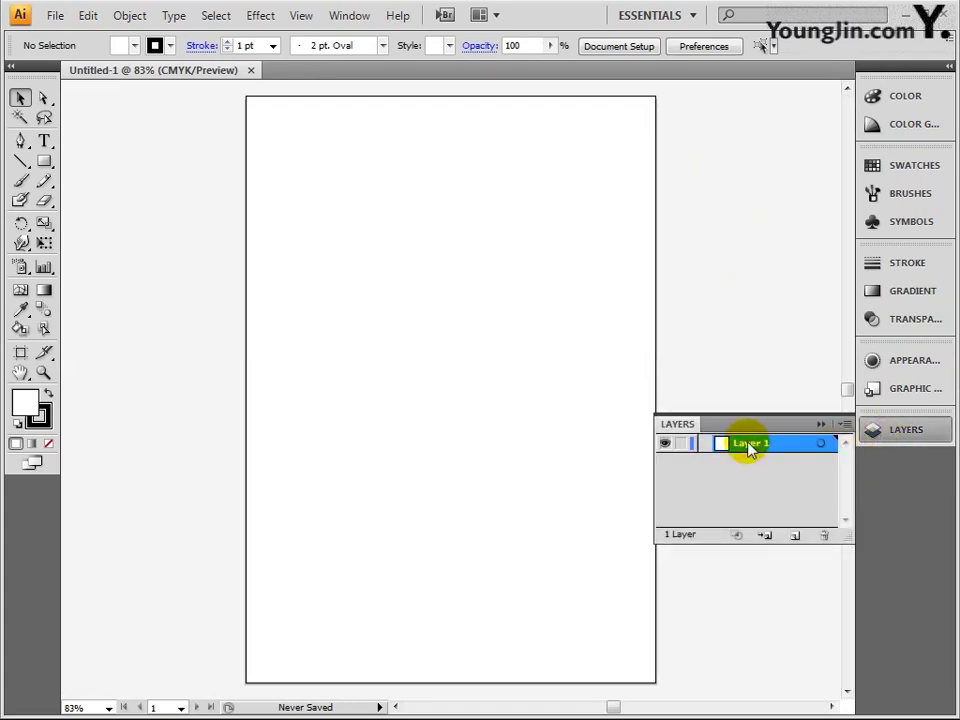
double_click(750, 447)
type("ㄱ")
type("리드")
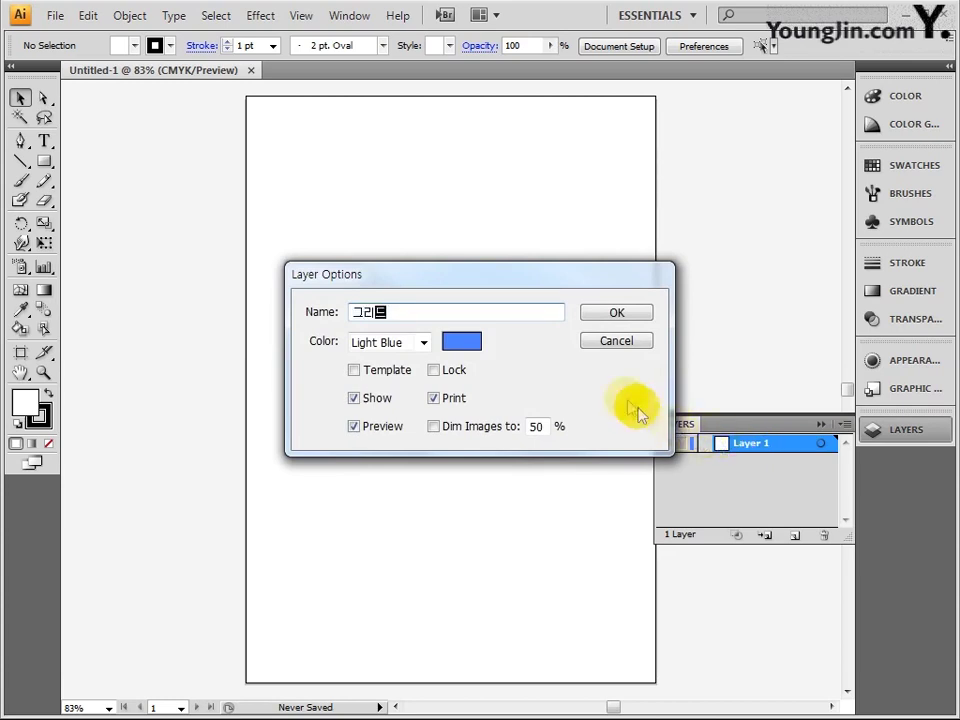
left_click(610, 316)
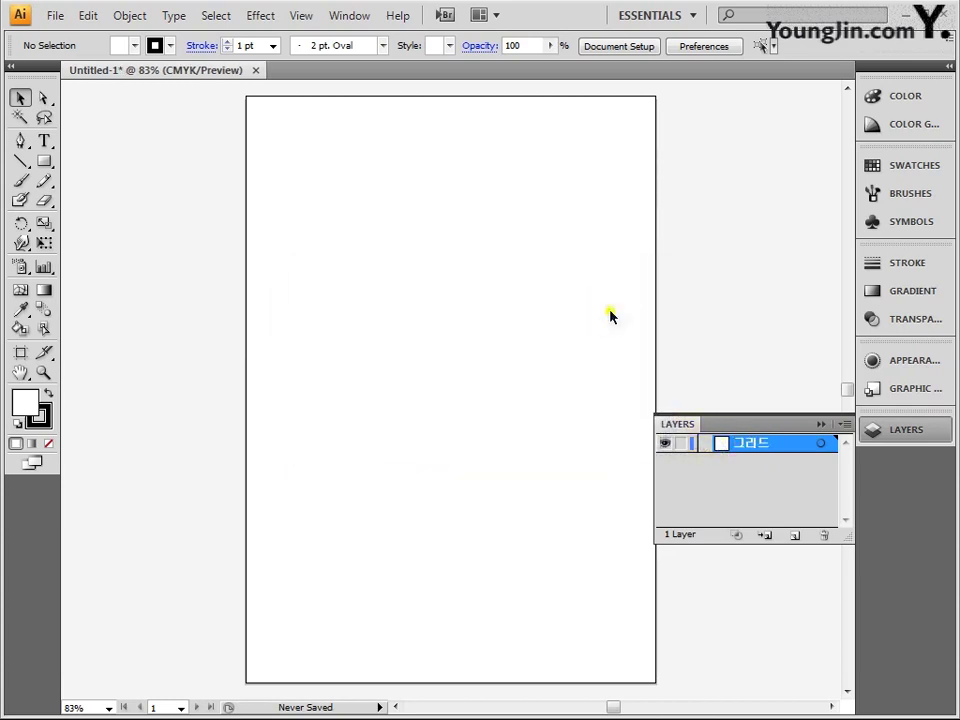
left_click(821, 424)
- Create a 180 × 260 mm rectangular grid with 3 horizontal and 3 vertical dividers
left_click(21, 162)
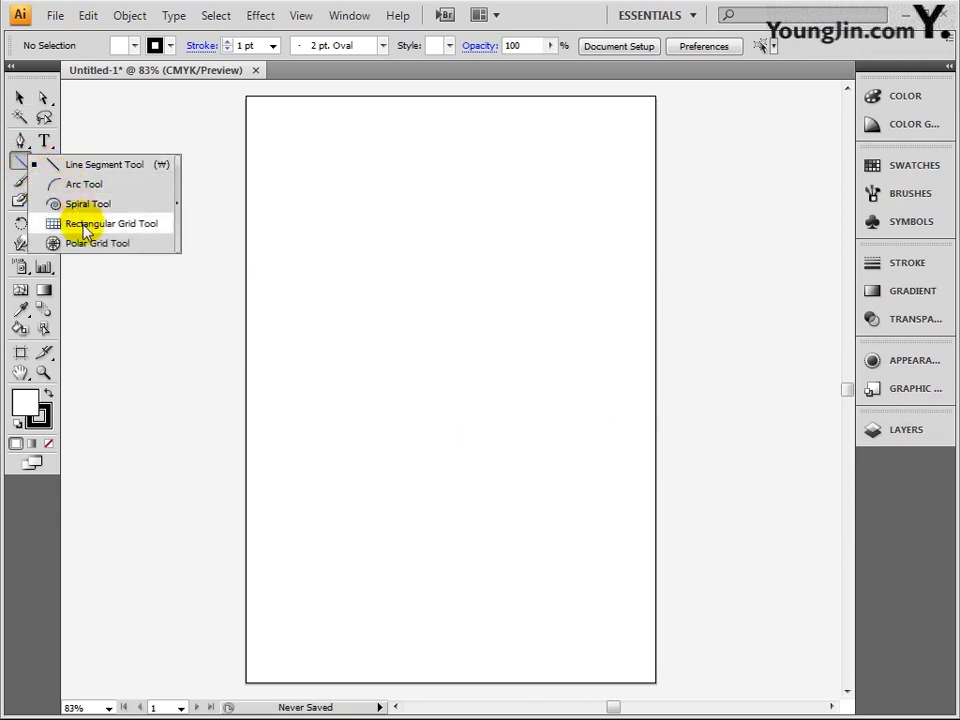
left_click(86, 224)
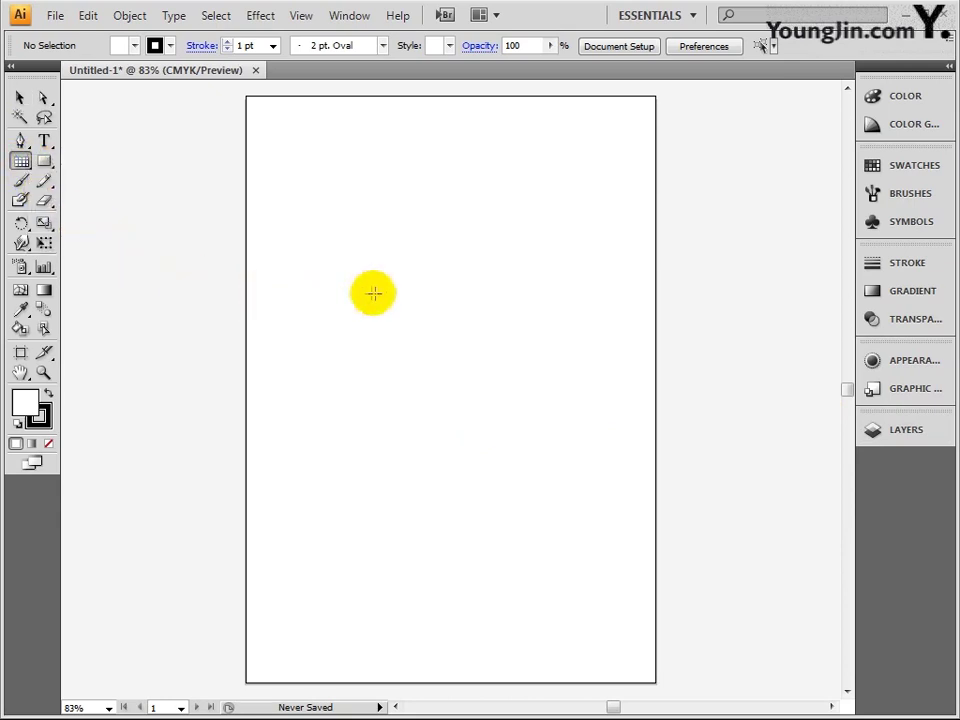
left_click(411, 302)
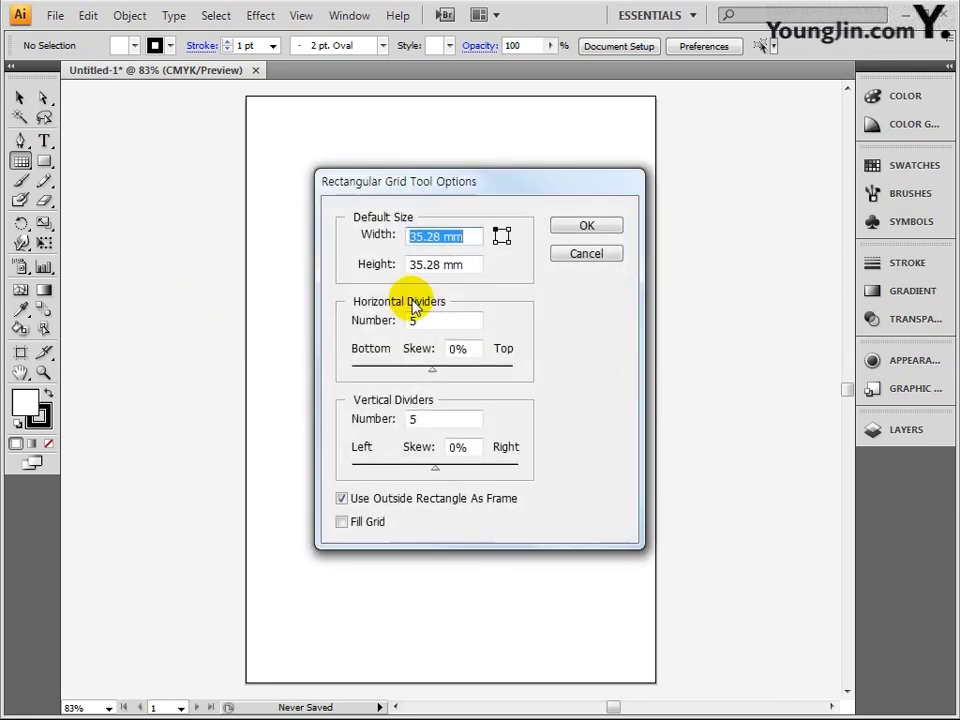
type("180")
key("Tab")
type("260")
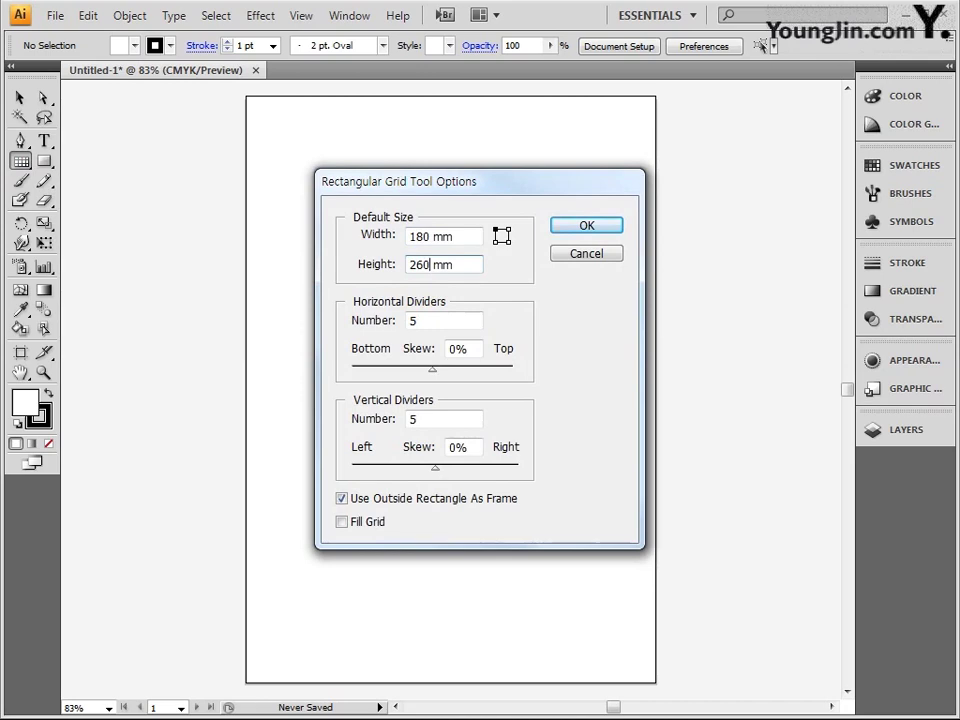
key("Tab")
type("3")
left_click_drag(424, 420, 369, 431)
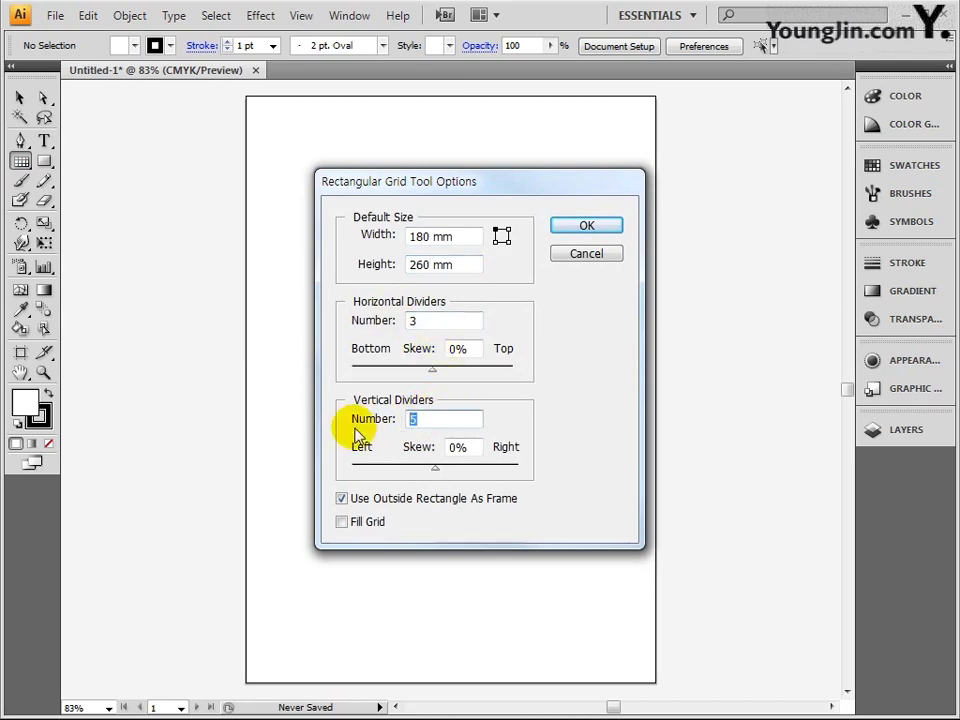
type("3")
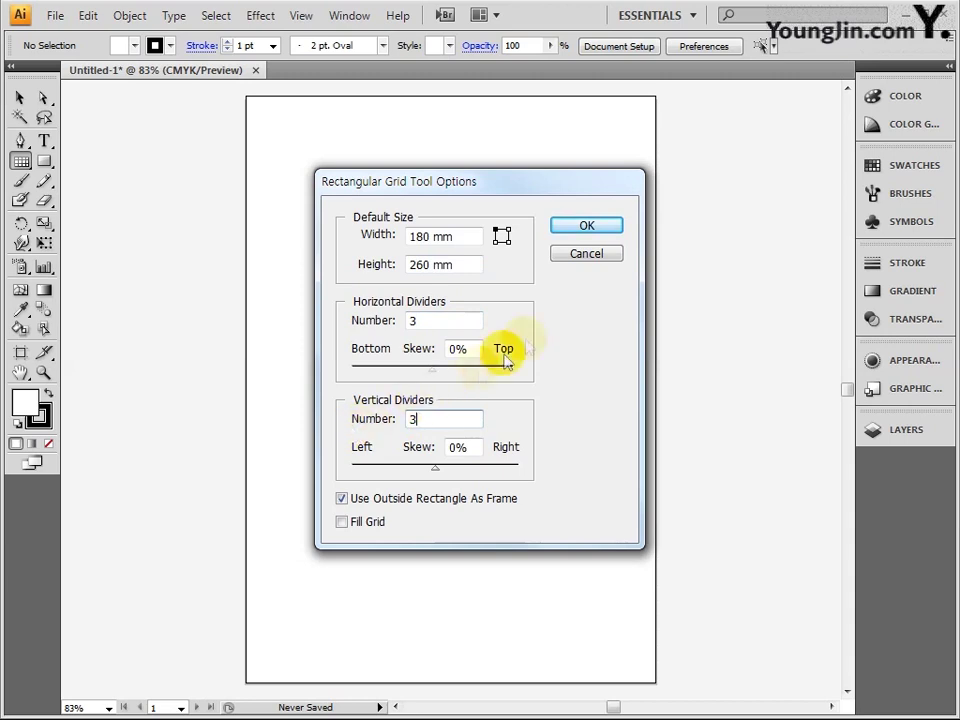
left_click(584, 230)
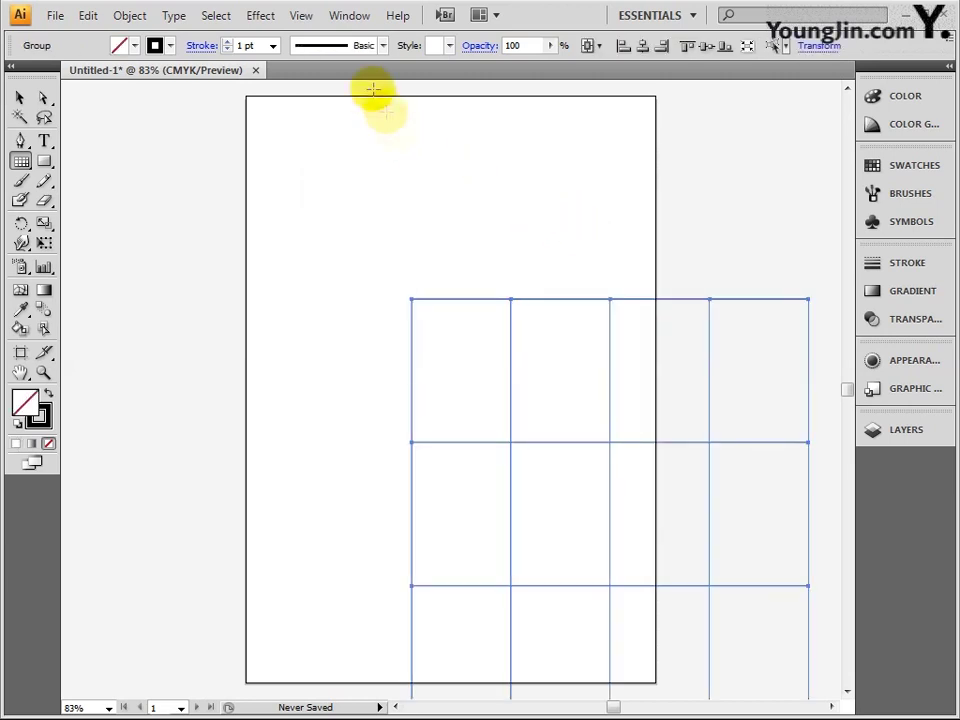
- Centre the grid horizontally and vertically on the artboard
left_click(349, 15)
left_click(438, 215)
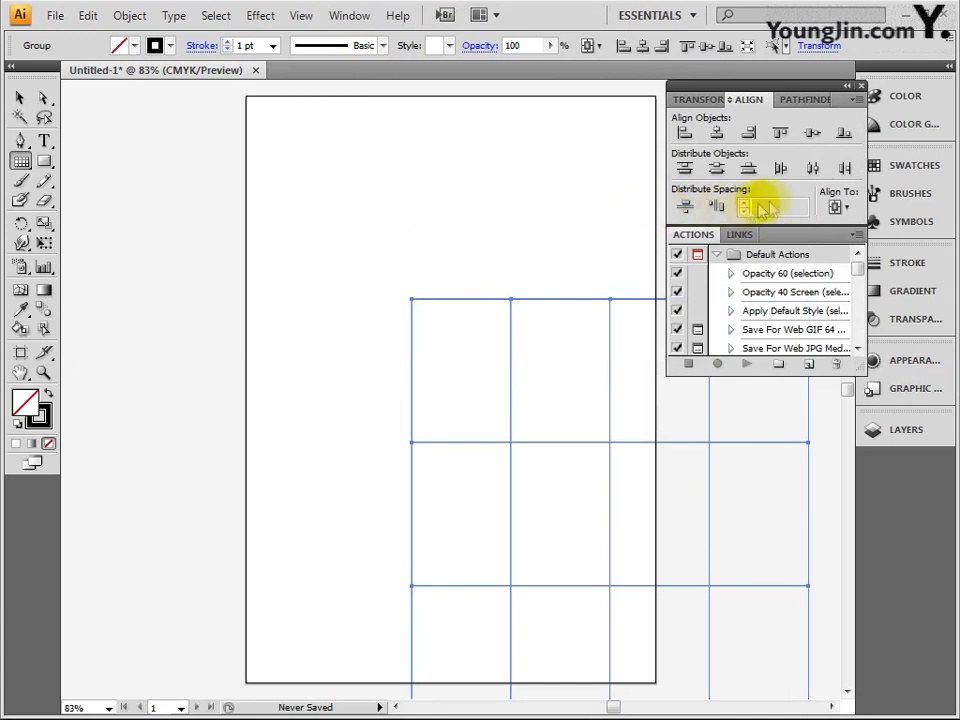
left_click(836, 207)
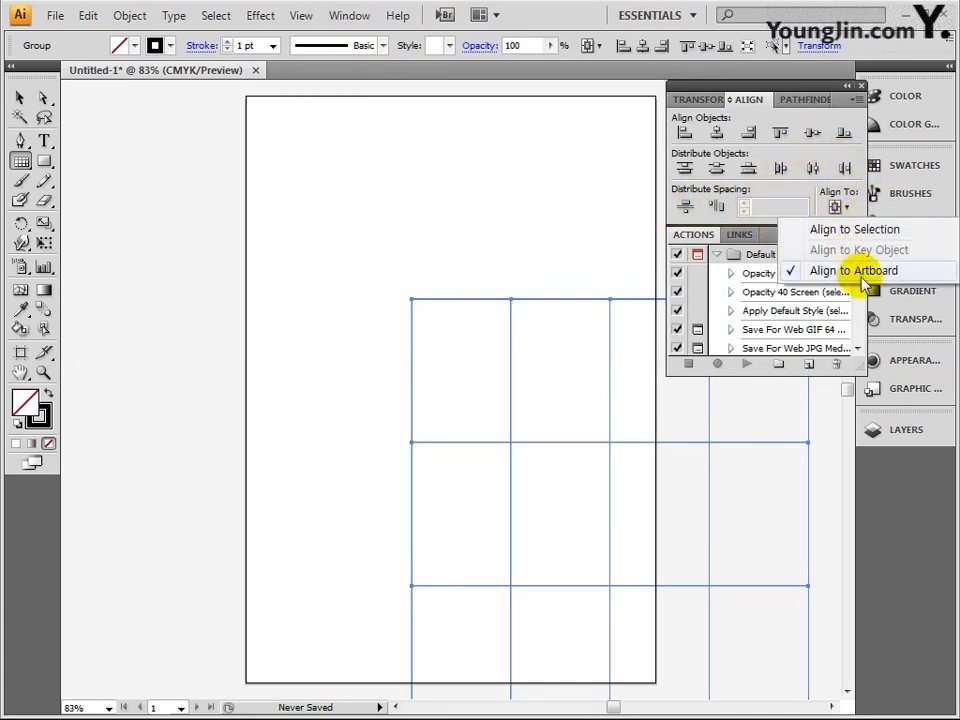
left_click(825, 268)
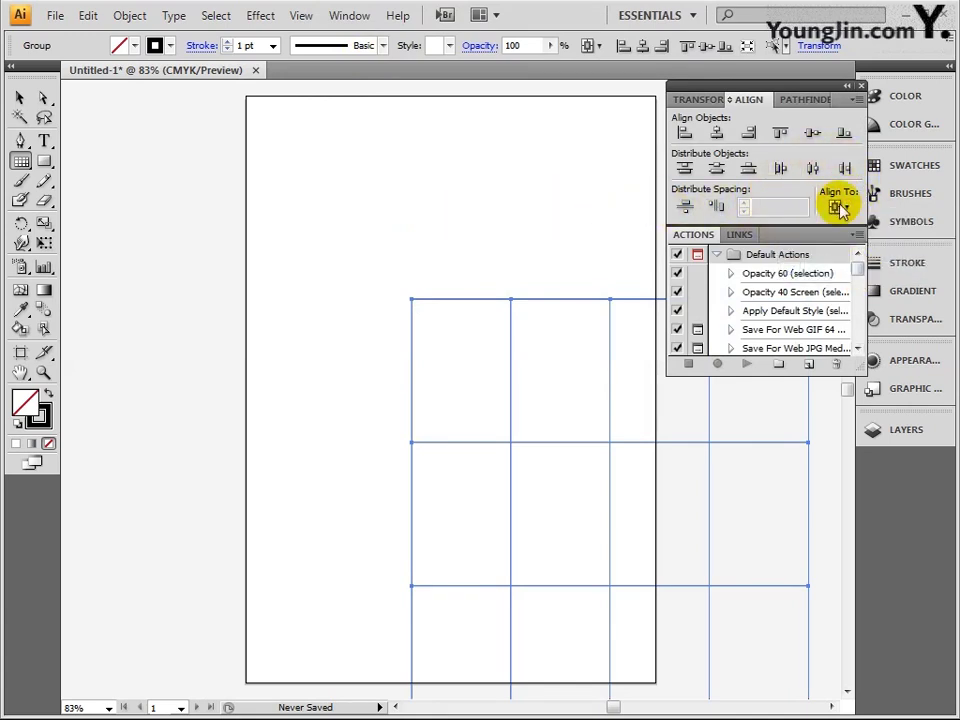
left_click(716, 140)
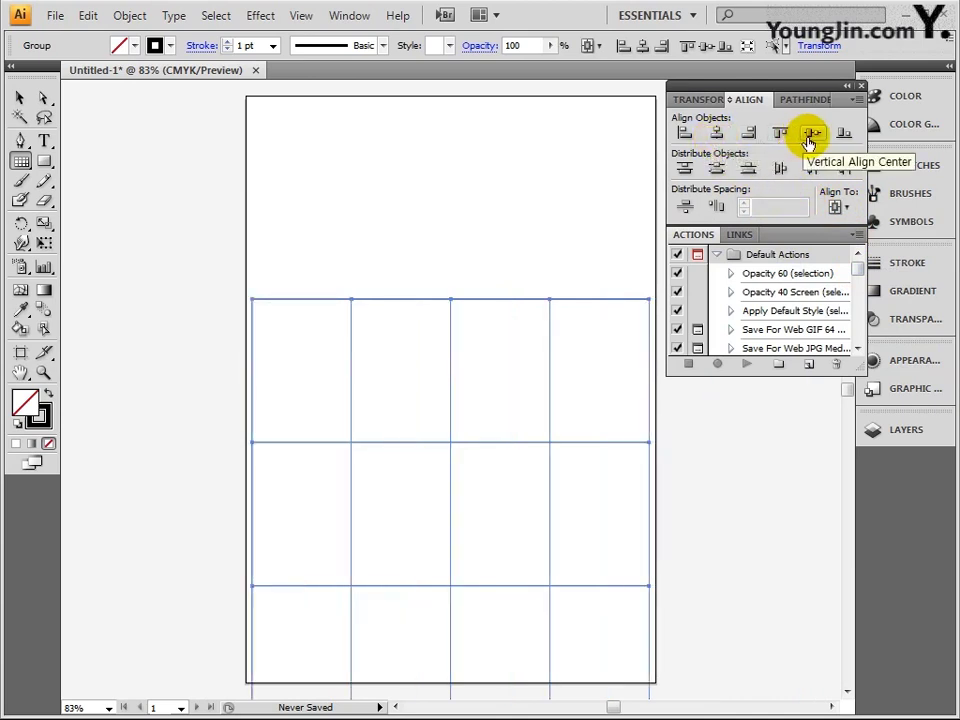
left_click(810, 136)
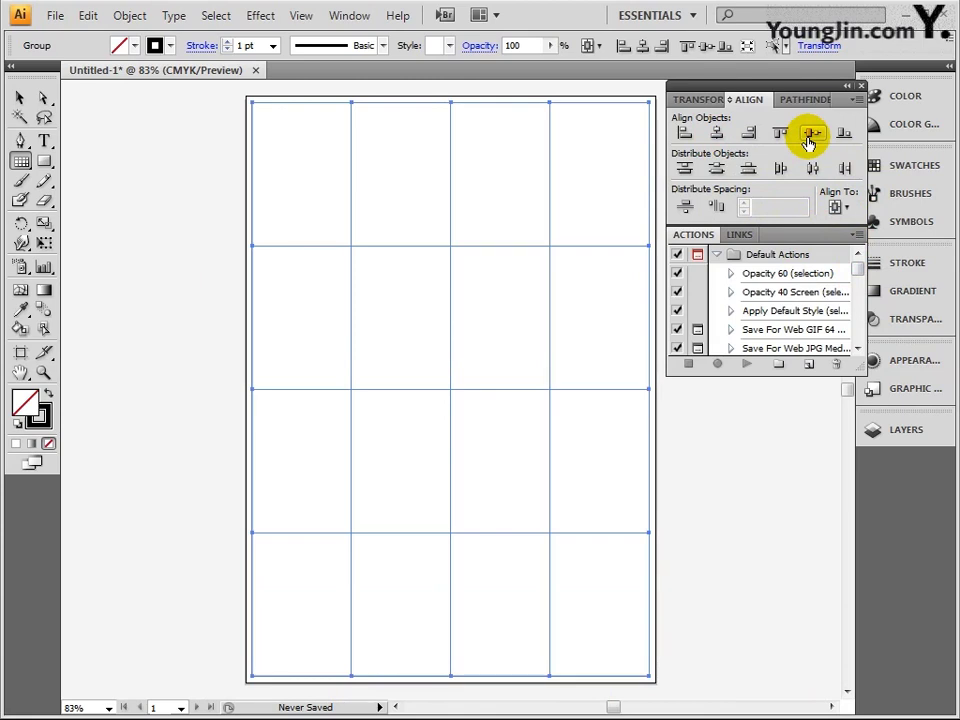
- Lock the selected grid and turn on Smart Guides
left_click(130, 16)
mouse_move(200, 135)
left_click(410, 131)
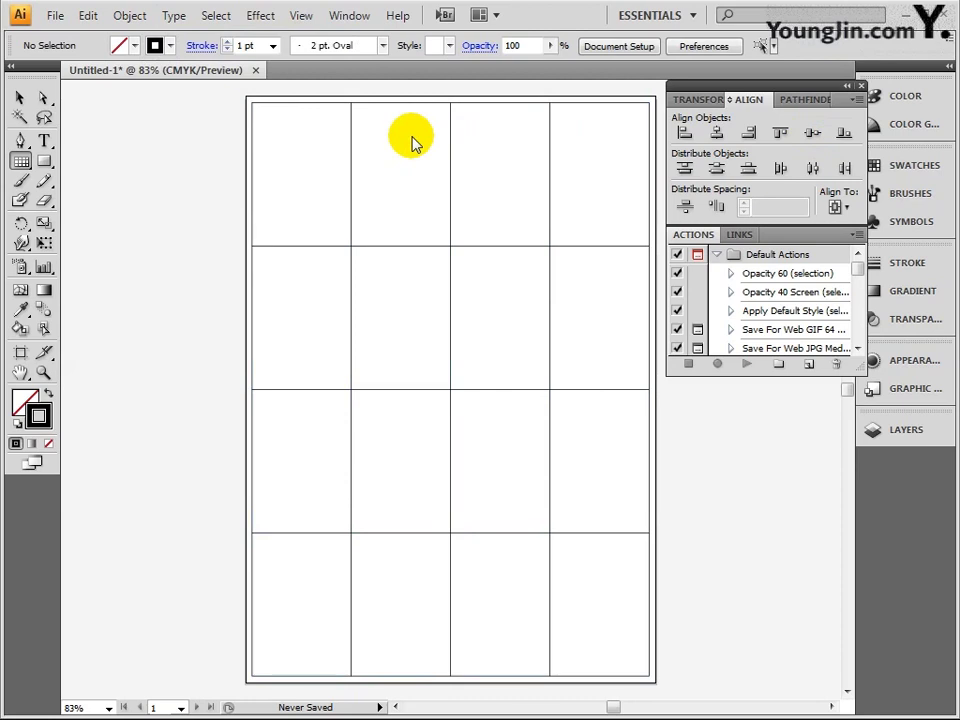
left_click(301, 15)
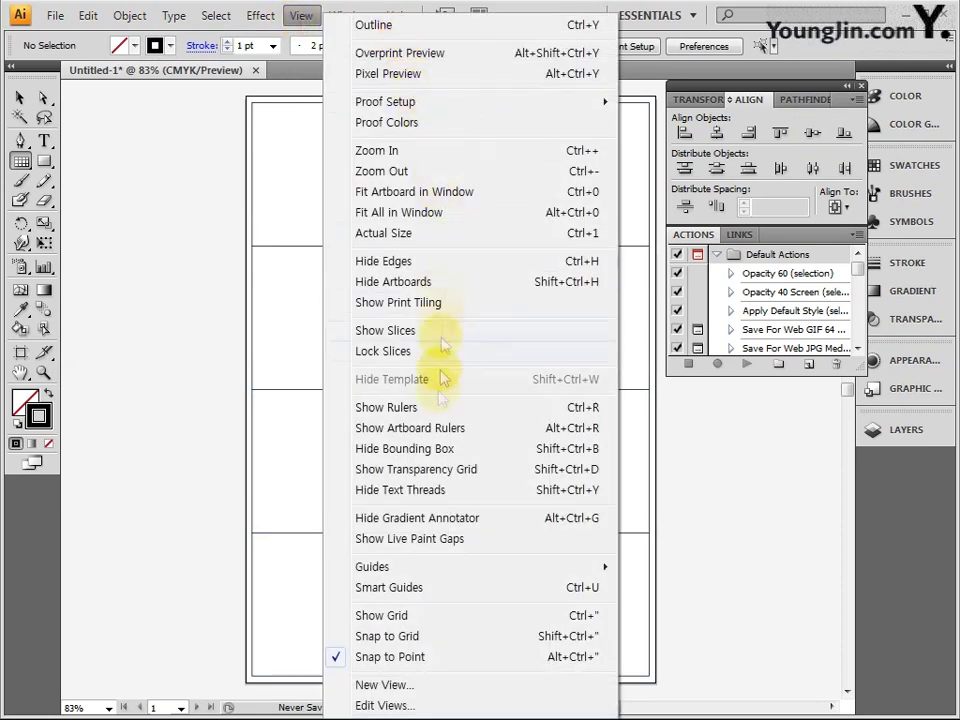
left_click(430, 595)
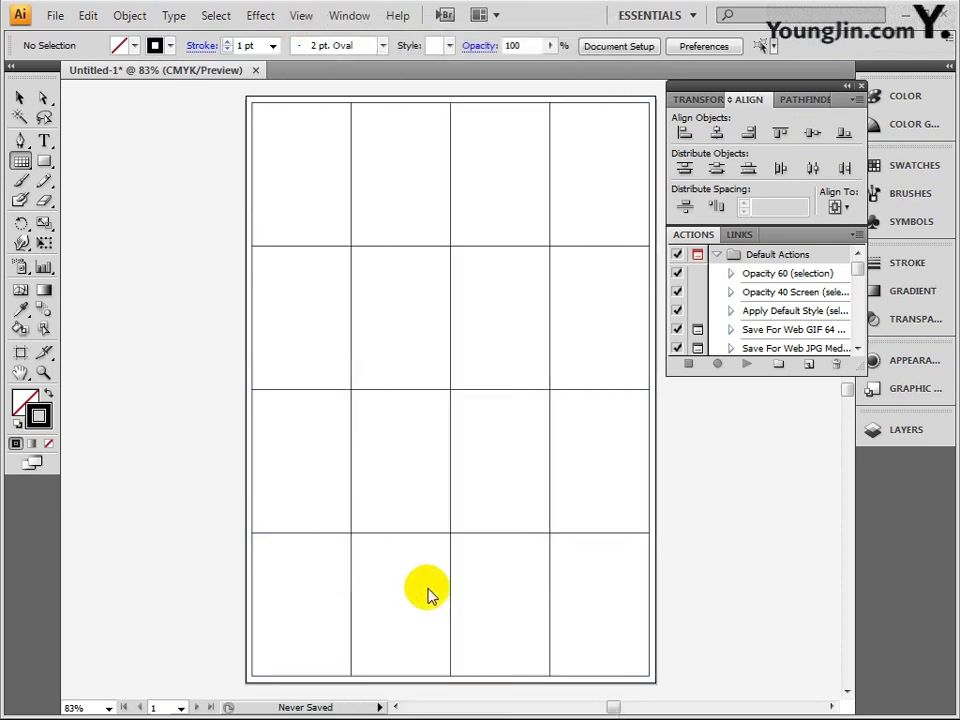
- Draw seven parallel diagonal line segments across the grid cells, running from upper left to lower right between the grid's border intersections
left_click(20, 161)
left_click(50, 165)
left_click_drag(250, 100, 648, 676)
left_click_drag(351, 103, 648, 530)
left_click_drag(450, 103, 648, 388)
left_click_drag(549, 103, 648, 245)
left_click_drag(252, 246, 549, 676)
left_click_drag(252, 390, 450, 676)
left_click_drag(253, 533, 350, 676)
- Select all the diagonals and reflect a copy of them across the vertical axis
left_click(215, 15)
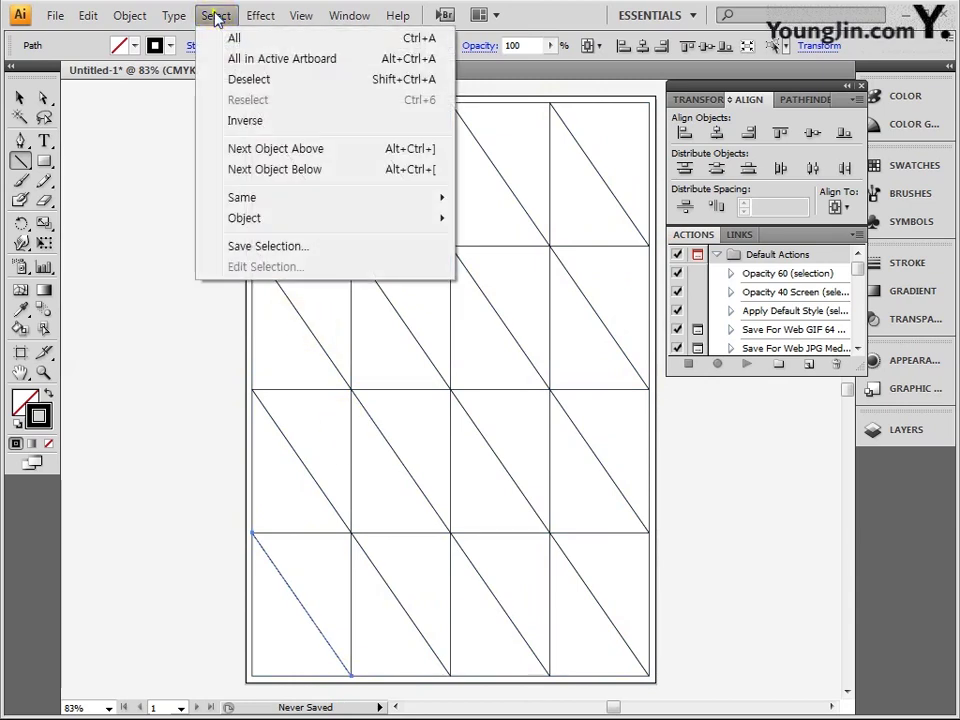
left_click(231, 35)
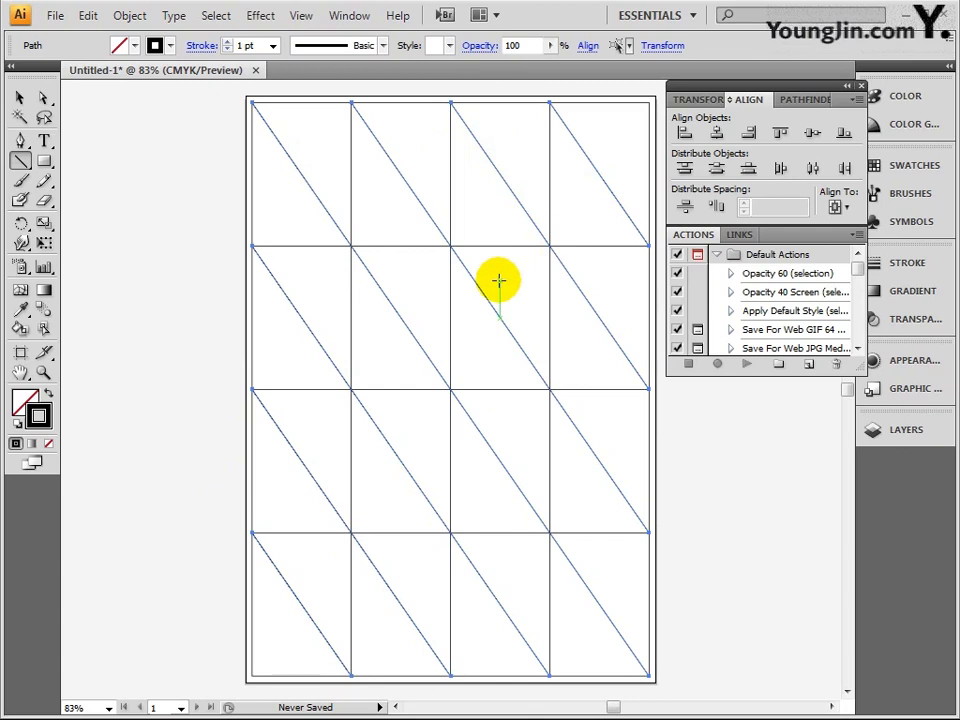
left_click_drag(20, 224, 72, 252)
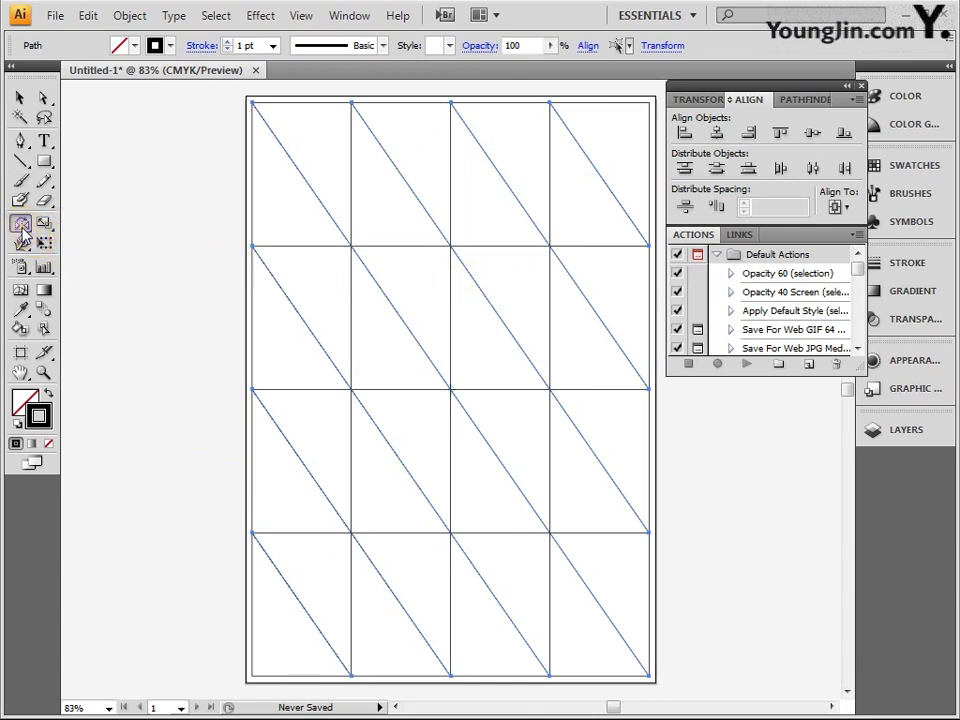
double_click(21, 226)
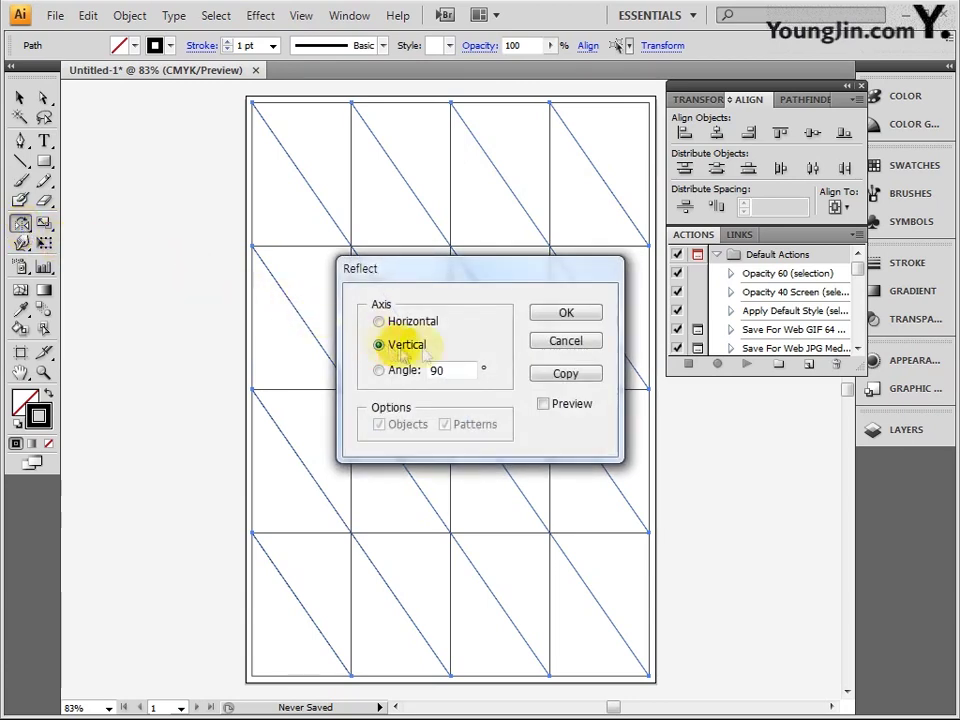
left_click(565, 373)
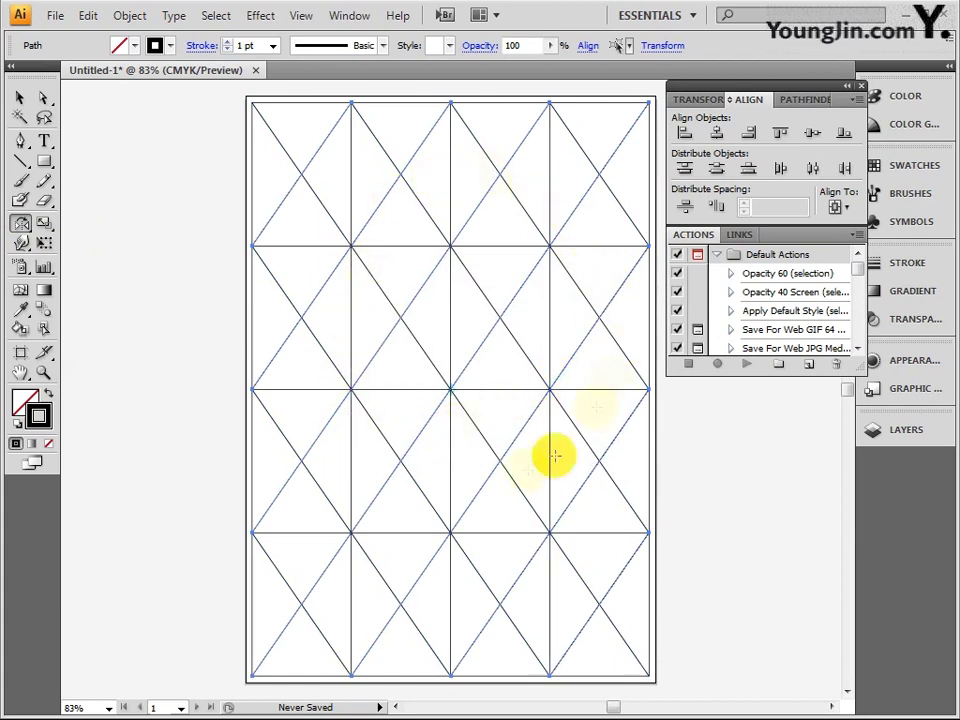
- Unlock the grid and select it together with all the diagonals
left_click(129, 15)
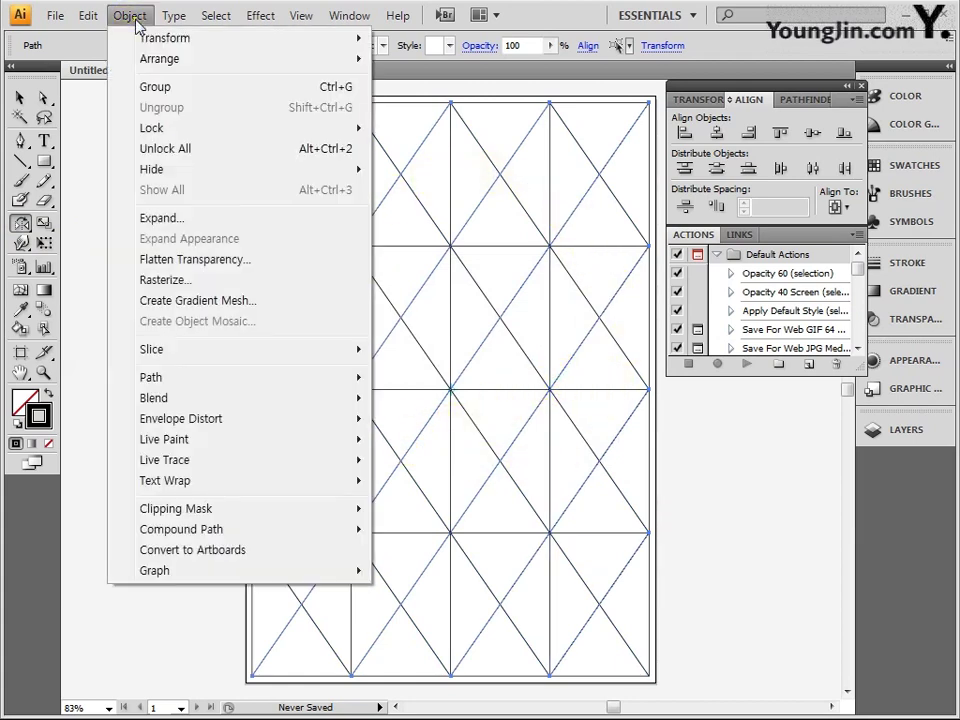
left_click(184, 147)
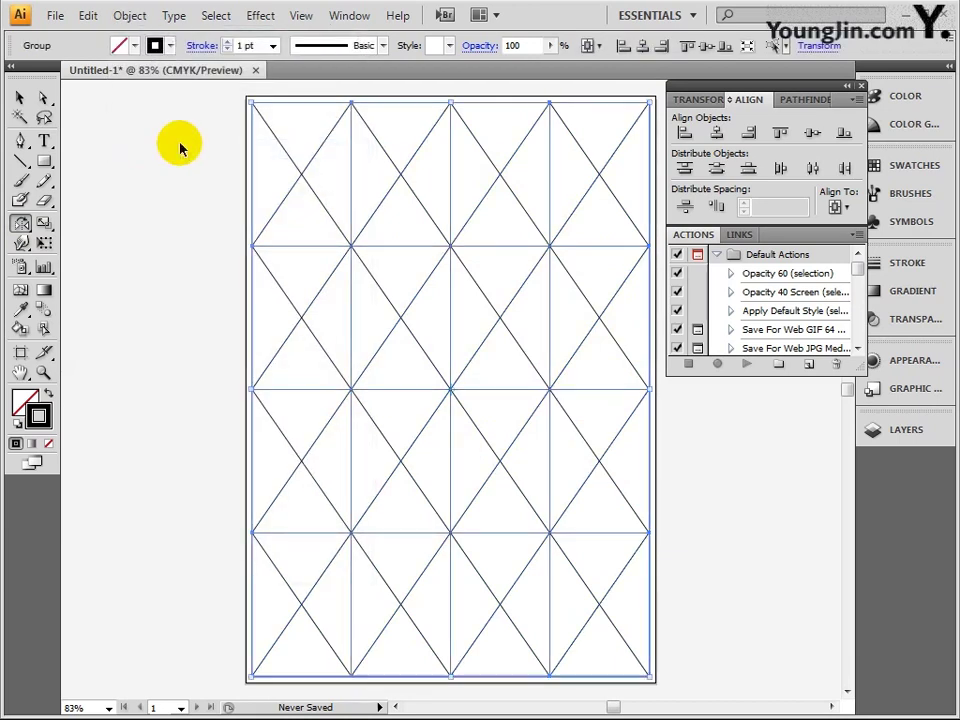
key("ctrl+shift+g")
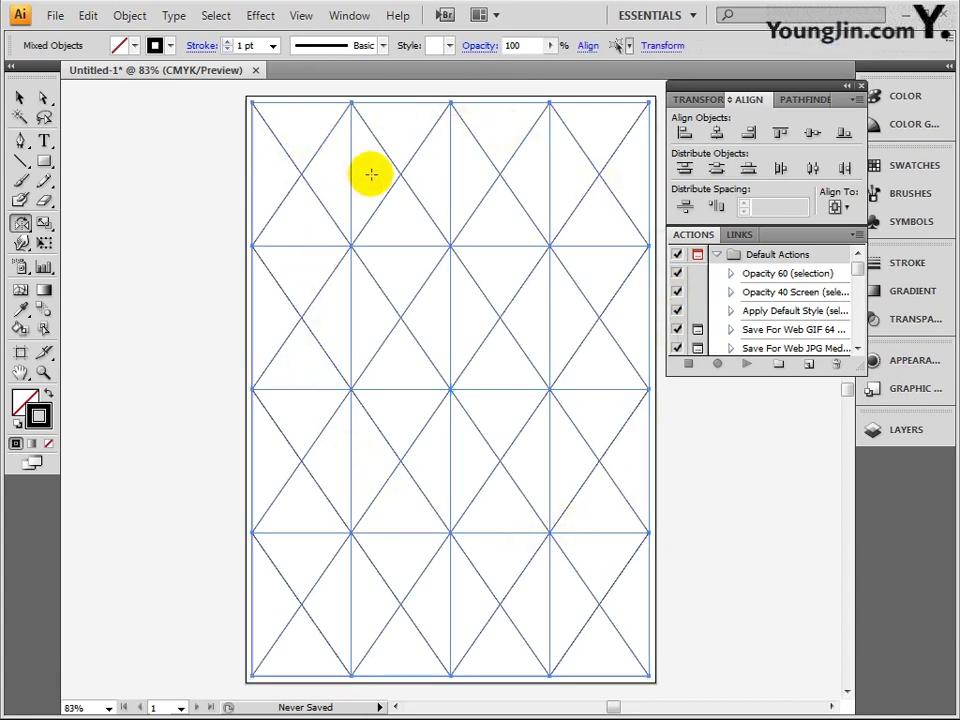
- Colour the strokes of the selected grid and diagonals red (C 0, M 100, Y 100) and group them
left_click(39, 416)
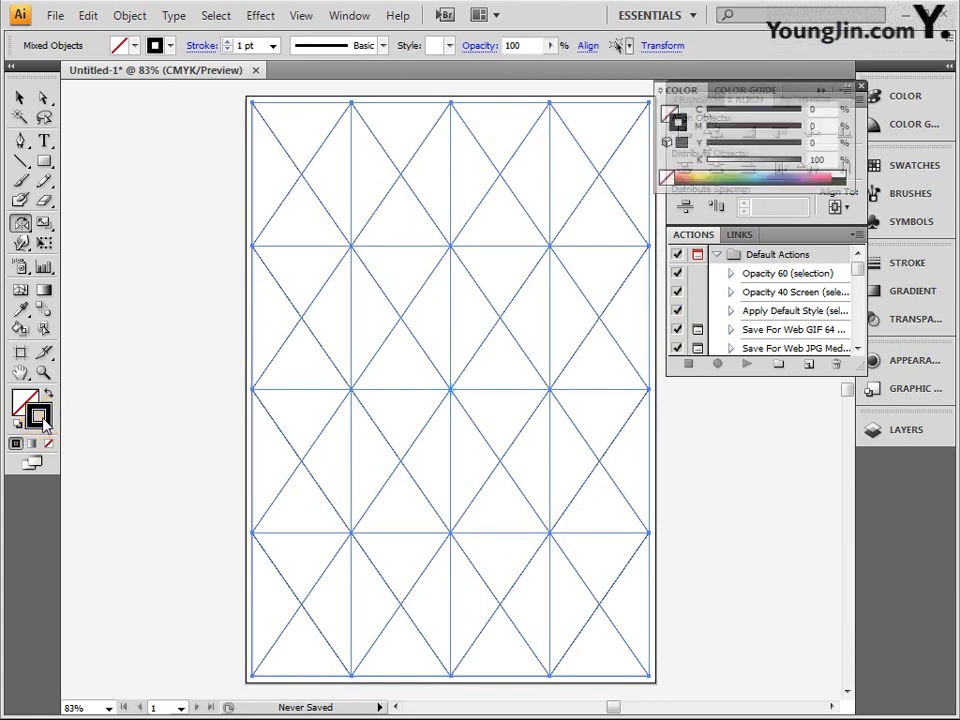
double_click(42, 418)
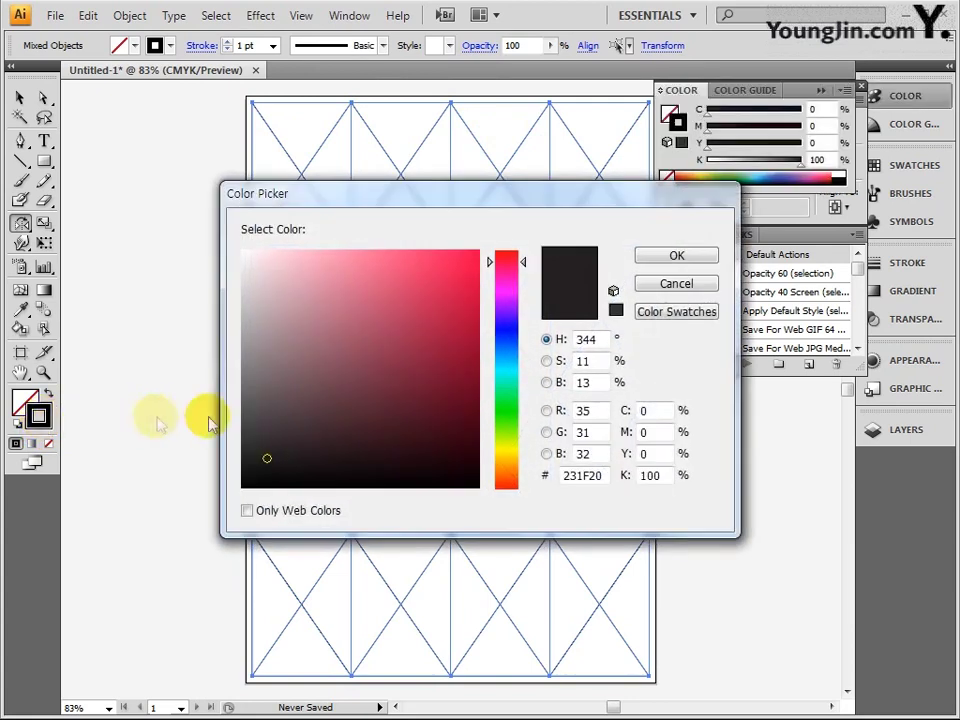
left_click_drag(507, 263, 501, 252)
left_click(469, 262)
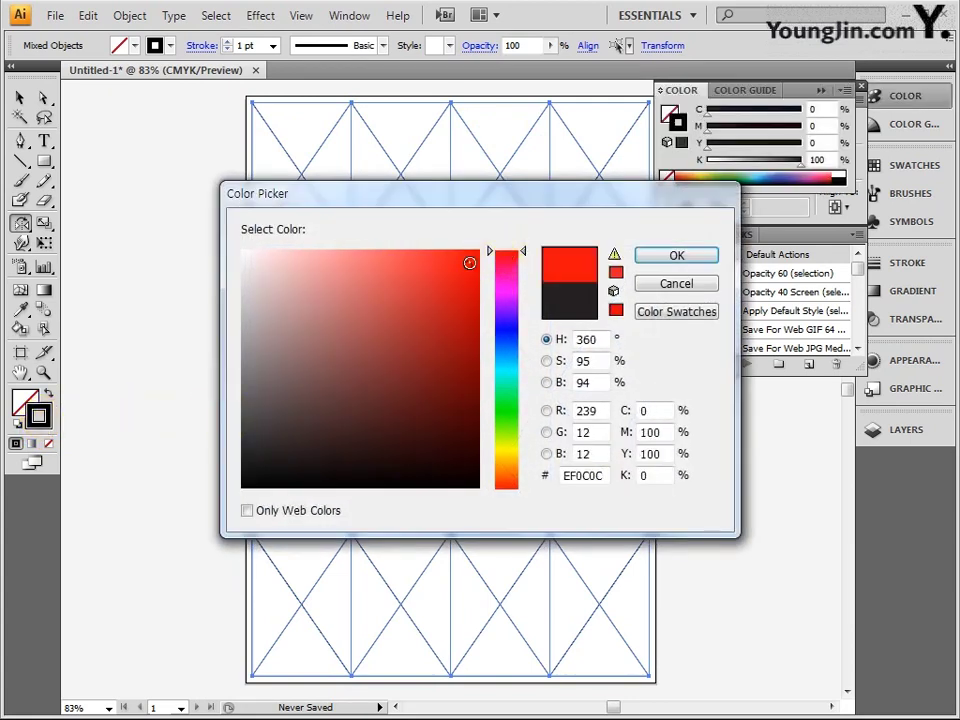
left_click(678, 258)
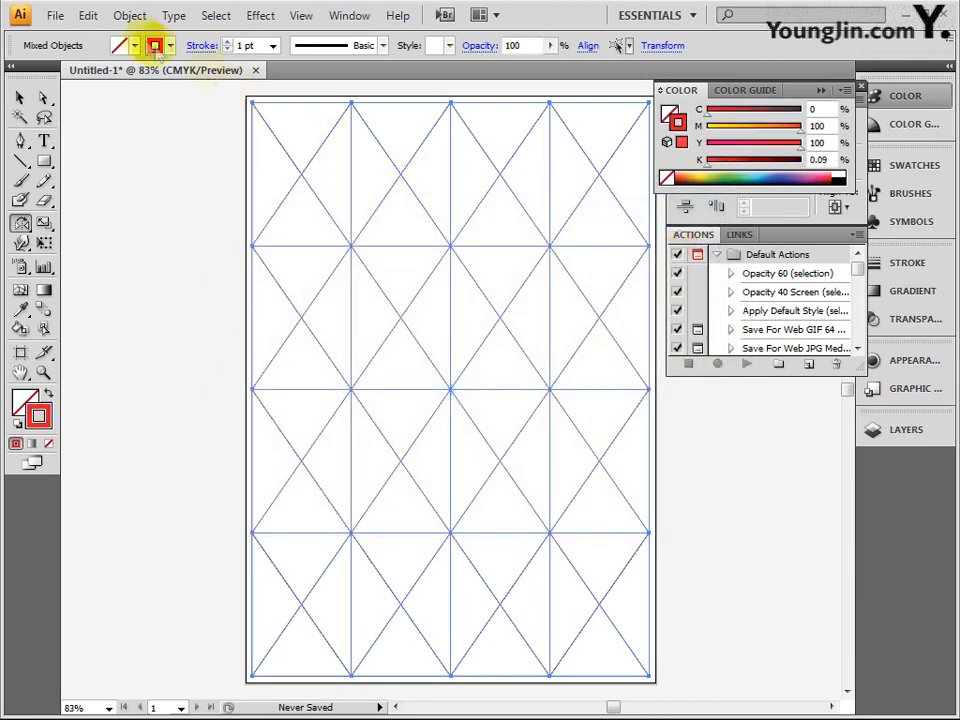
left_click(129, 15)
left_click(188, 89)
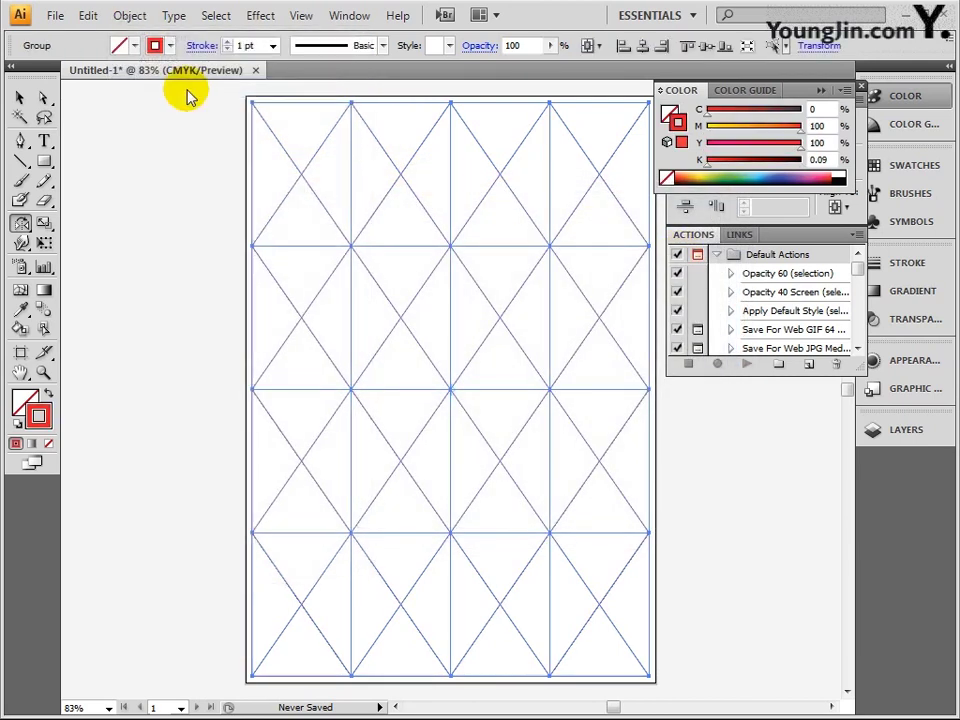
- Save the document as 일러스트작업 in Adobe Illustrator CS4 format and deselect the artwork
left_click(56, 16)
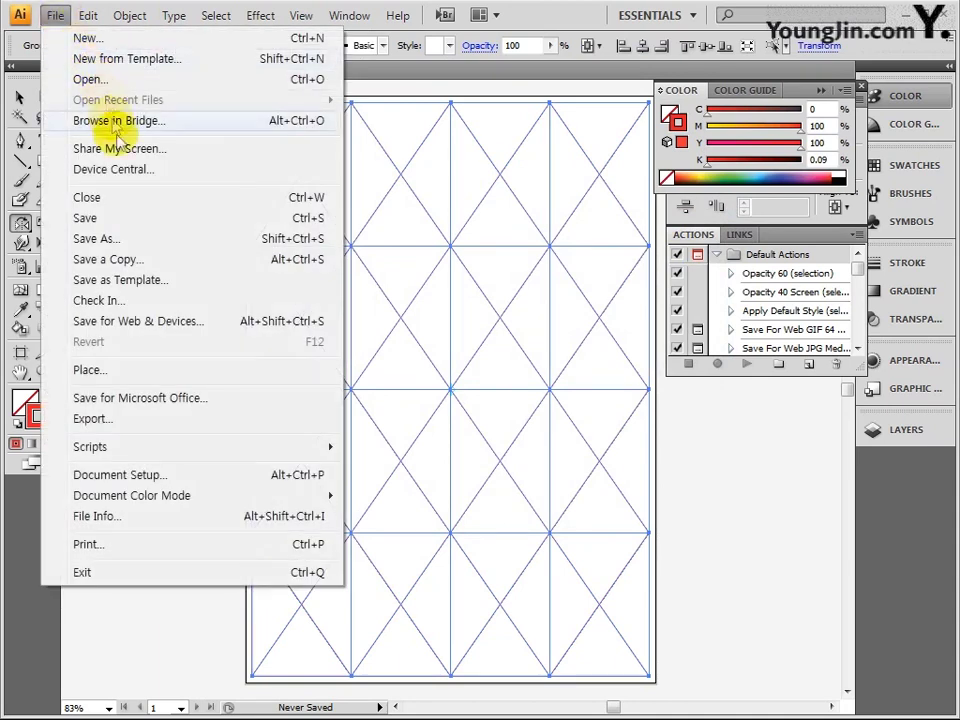
left_click(135, 218)
type("일러스트")
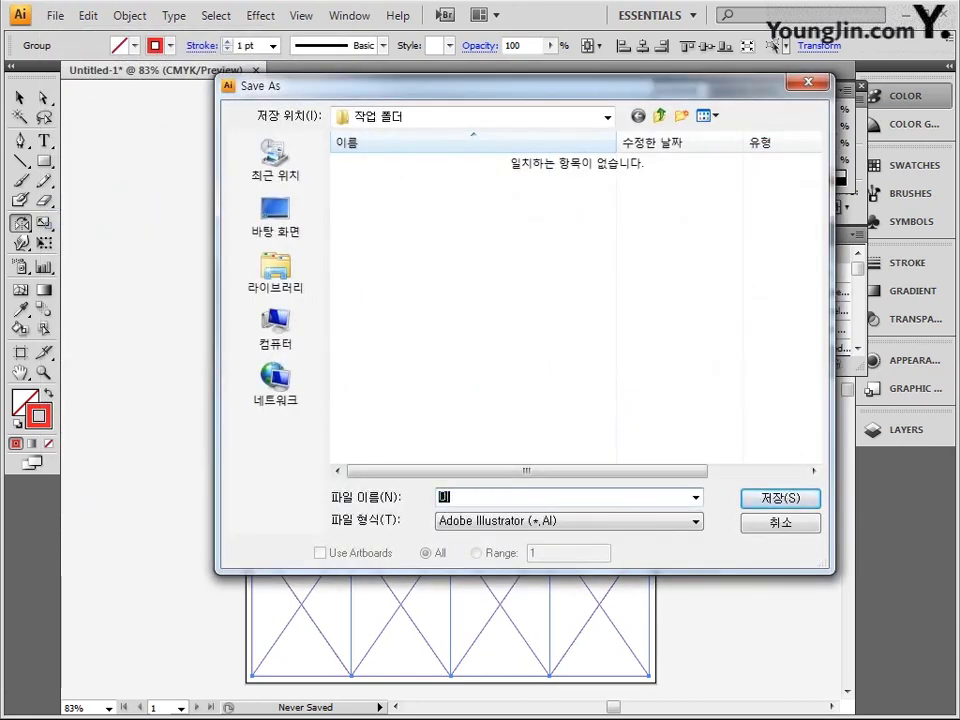
type("작업")
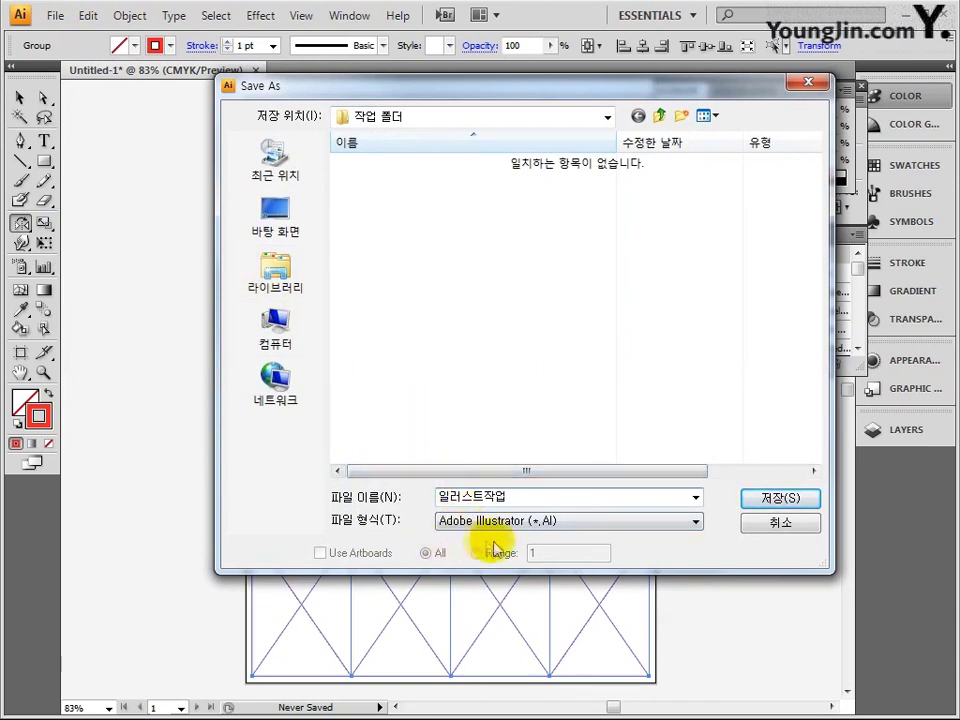
left_click(746, 499)
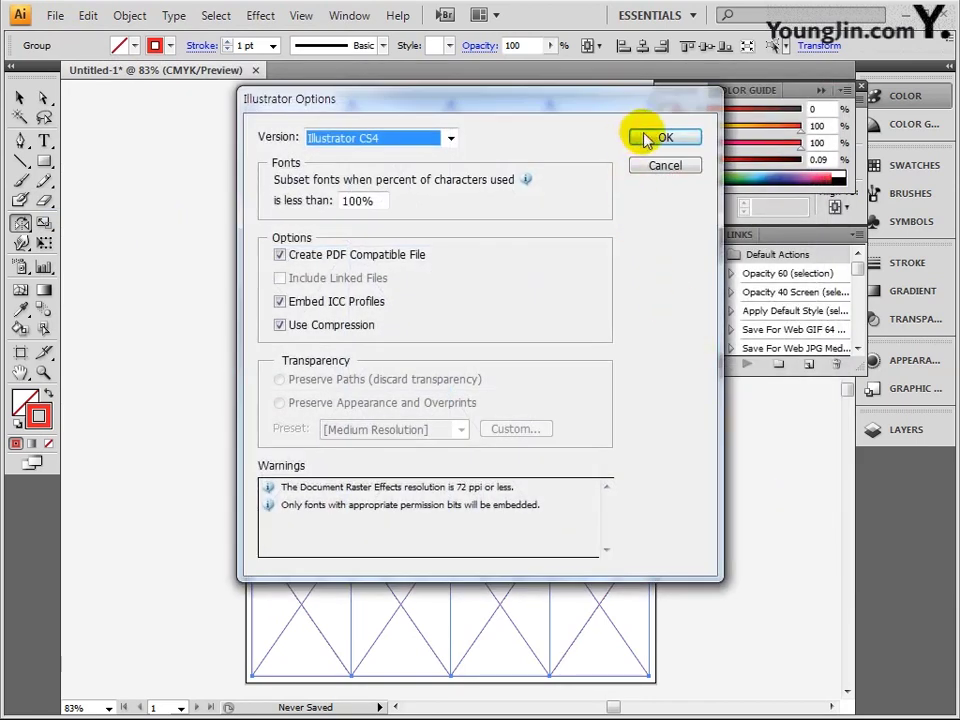
left_click(650, 137)
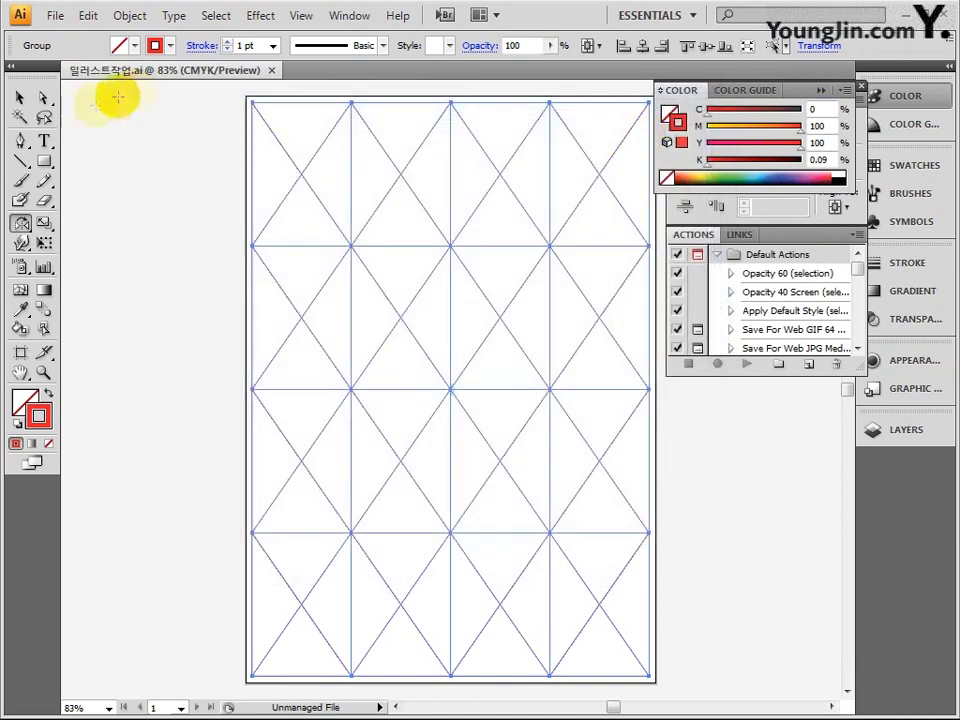
key("v")
key("ctrl+shift+a")
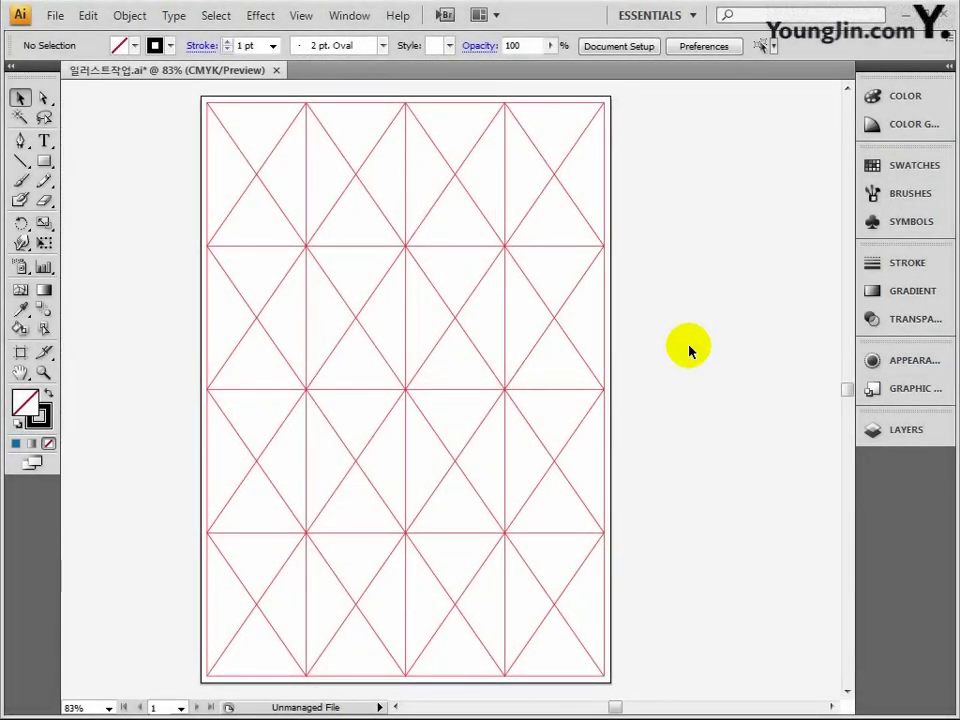
- Lock the 그리드 layer and add a new layer named 도형 beneath it
mouse_move(606, 390)
left_mouse_down()
mouse_move(619, 392)
mouse_move(606, 392)
left_mouse_up()
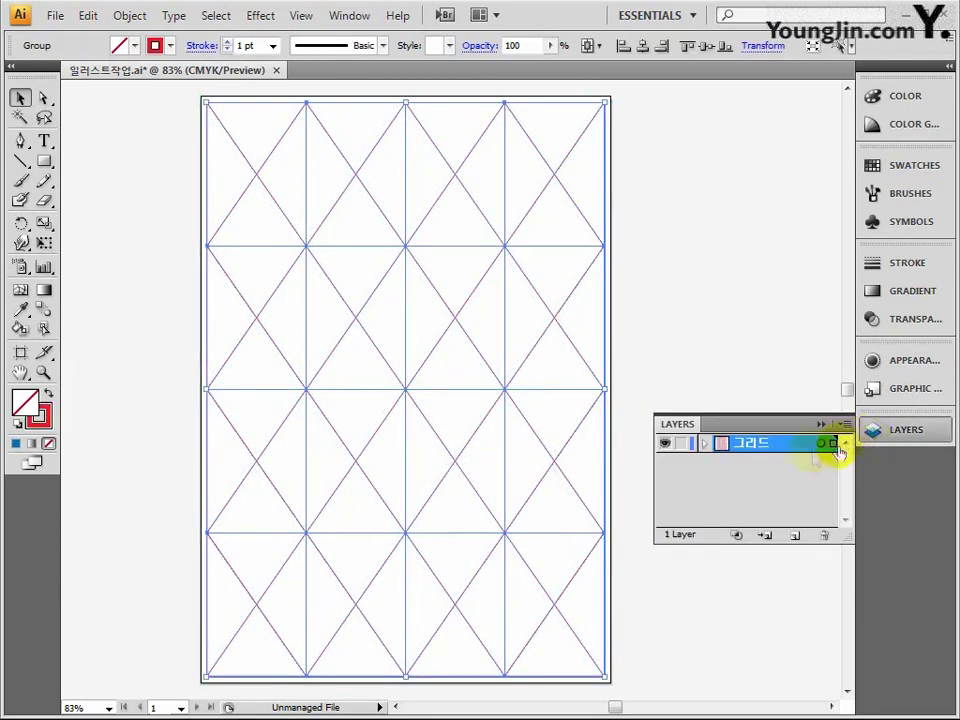
left_click(680, 445)
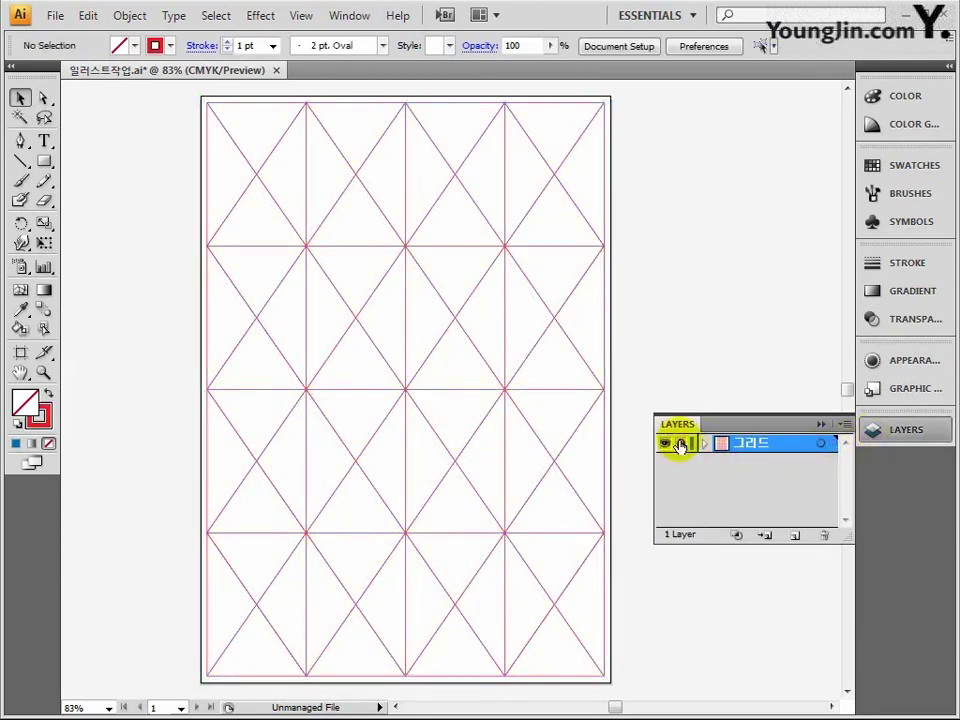
left_click(794, 540)
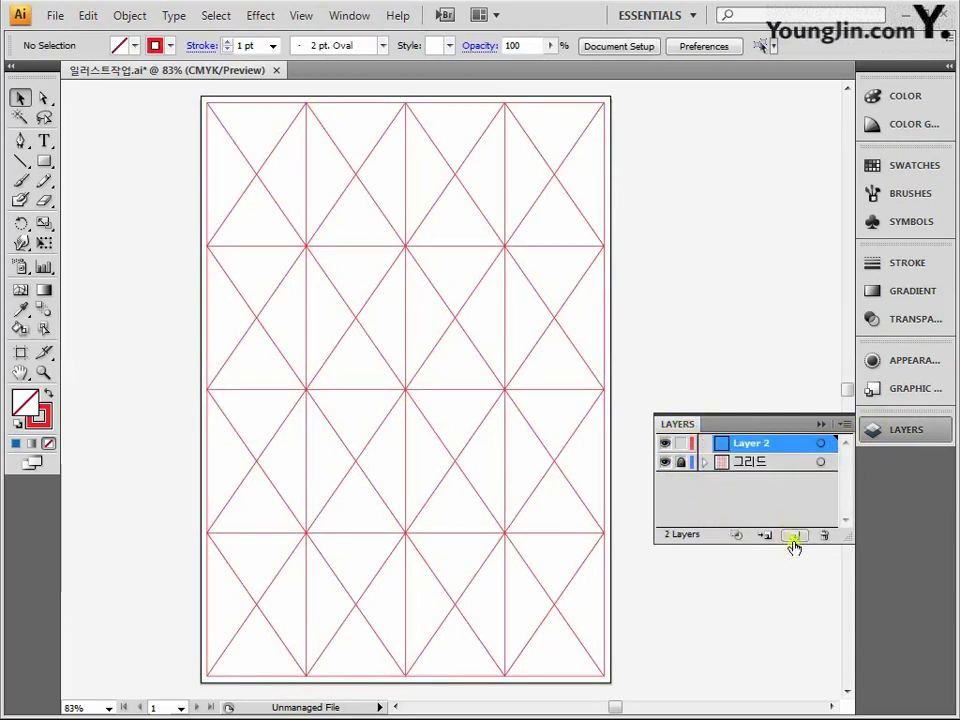
double_click(752, 448)
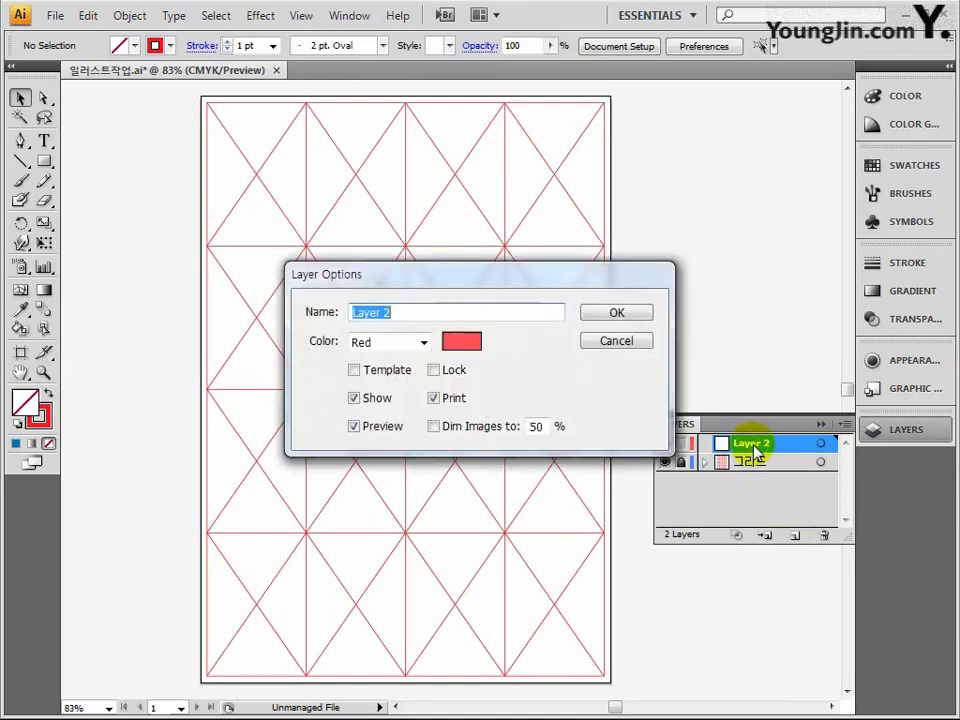
type("도형")
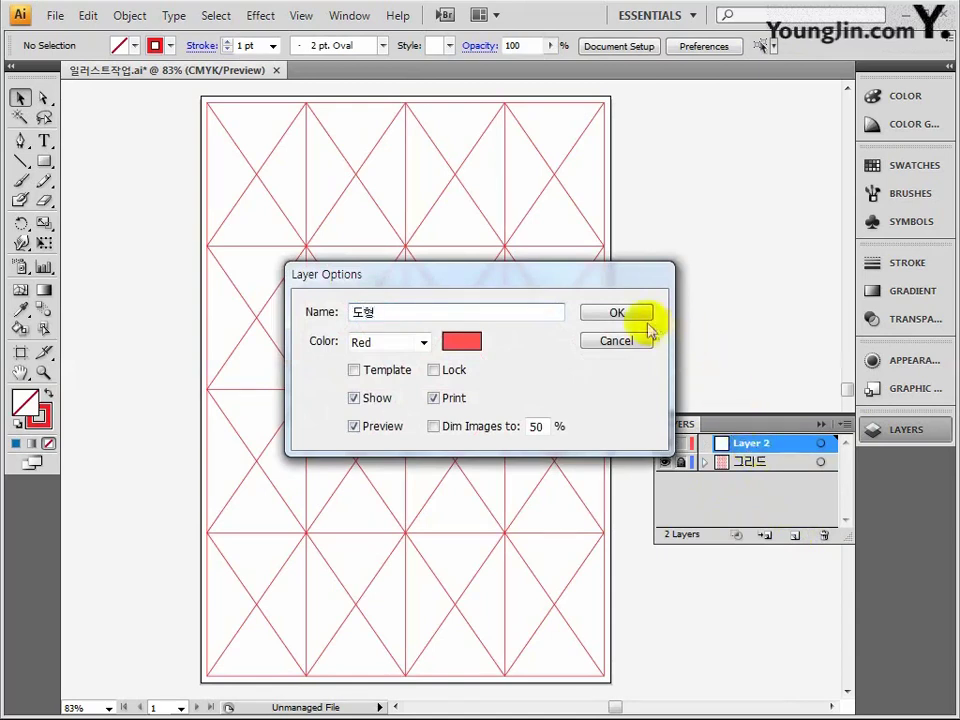
left_click(618, 313)
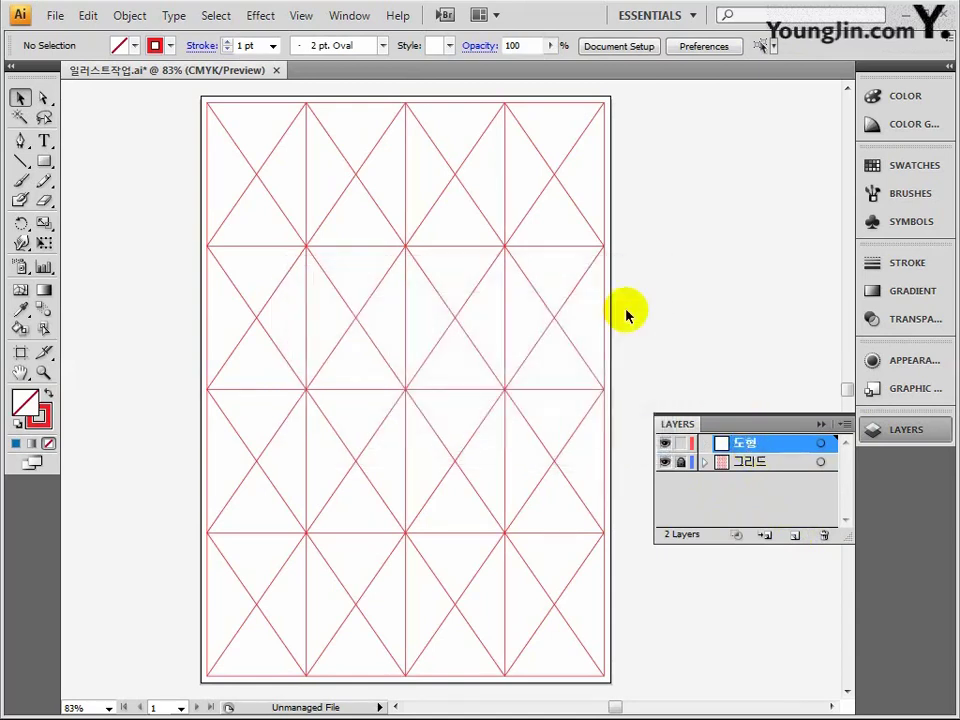
left_click_drag(724, 443, 761, 482)
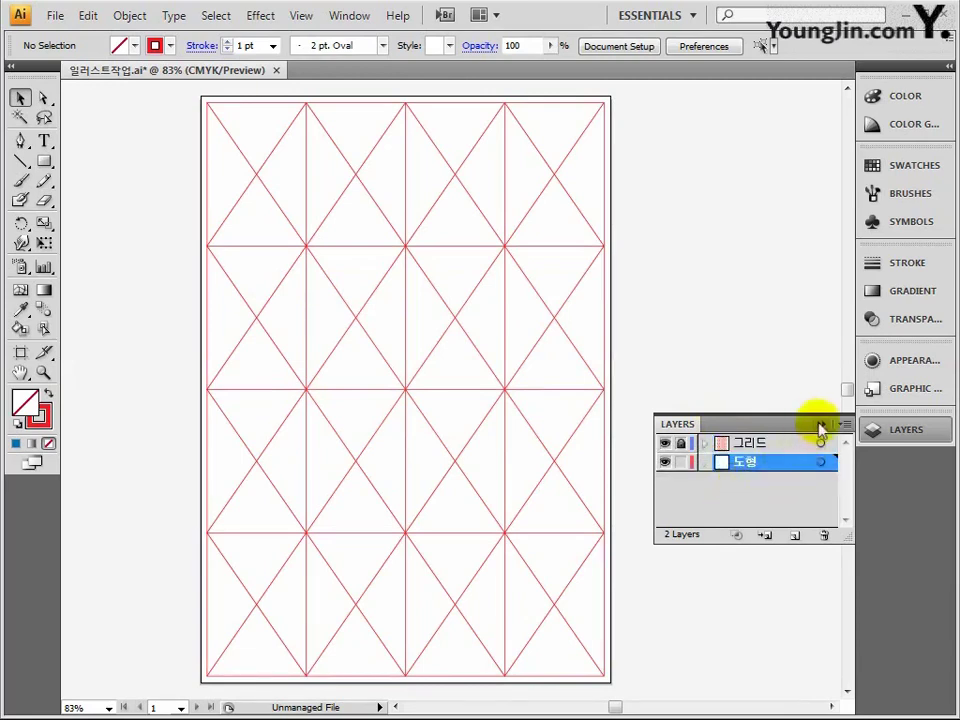
left_click(821, 424)
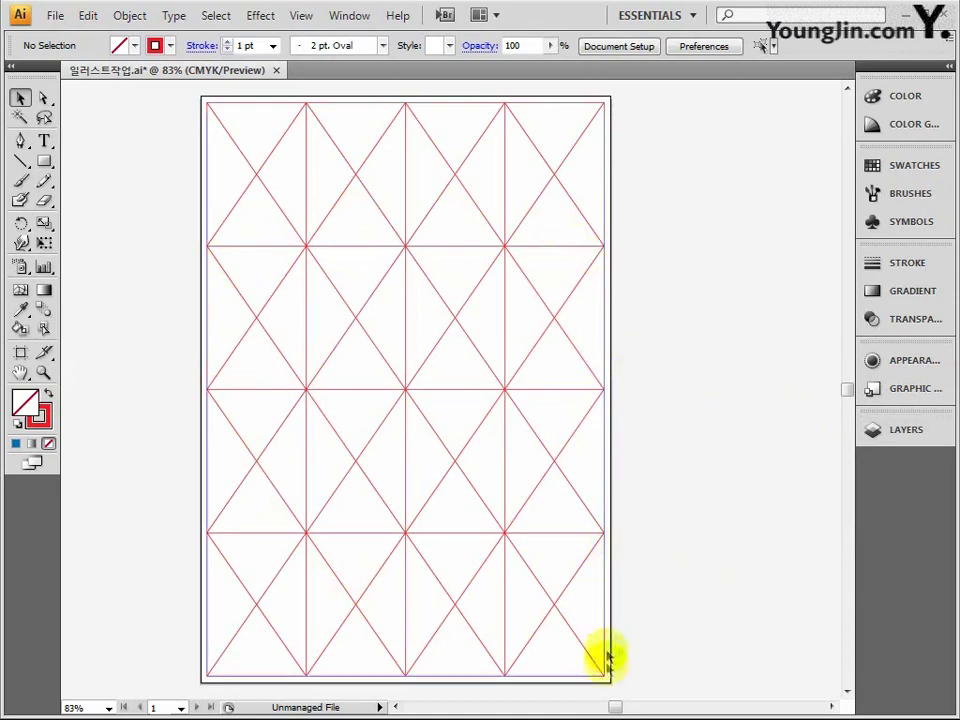
- Draw a large circle with the Ellipse tool in the empty area to the right of the artboard
left_click_drag(614, 707, 633, 707)
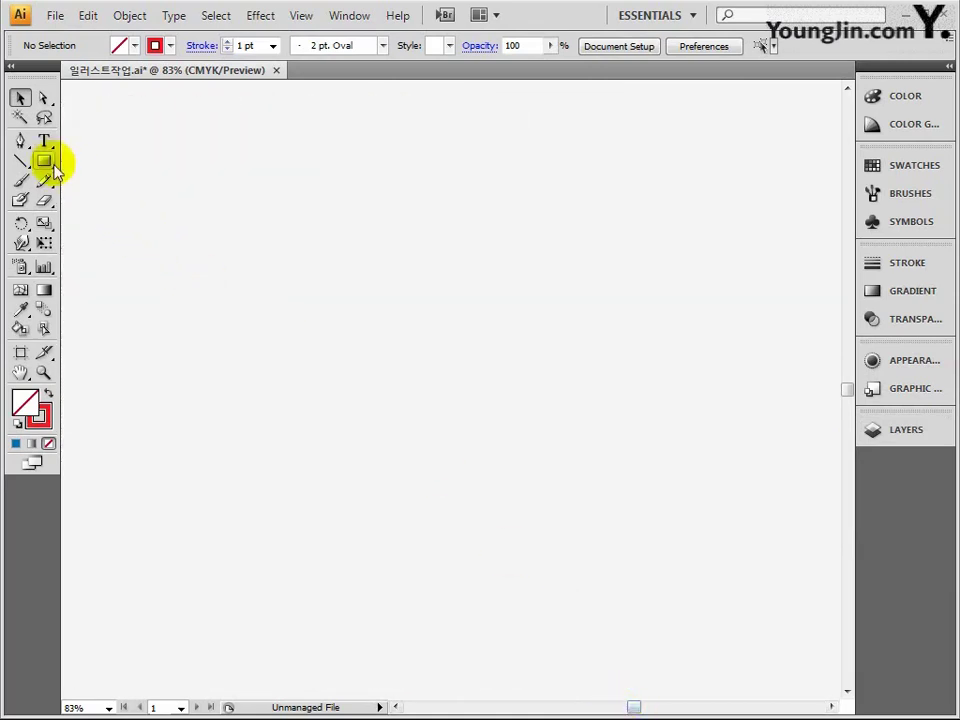
left_click_drag(46, 157, 103, 205)
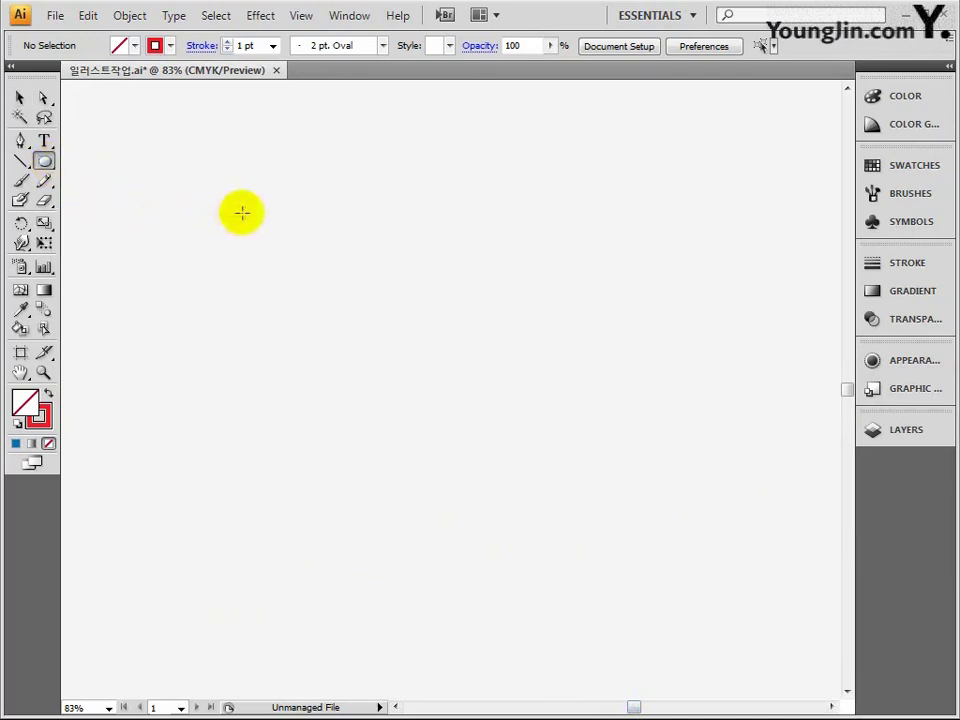
left_click_drag(255, 214, 592, 546)
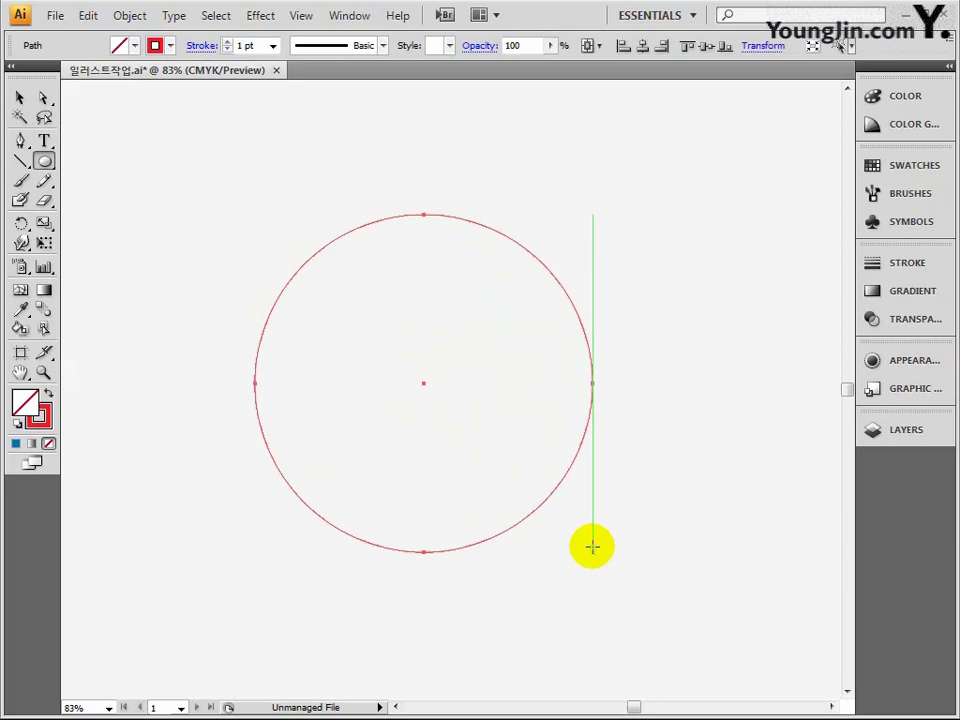
- Fill the circle with blue, C 100, M 50, Y 0, K 0
double_click(22, 403)
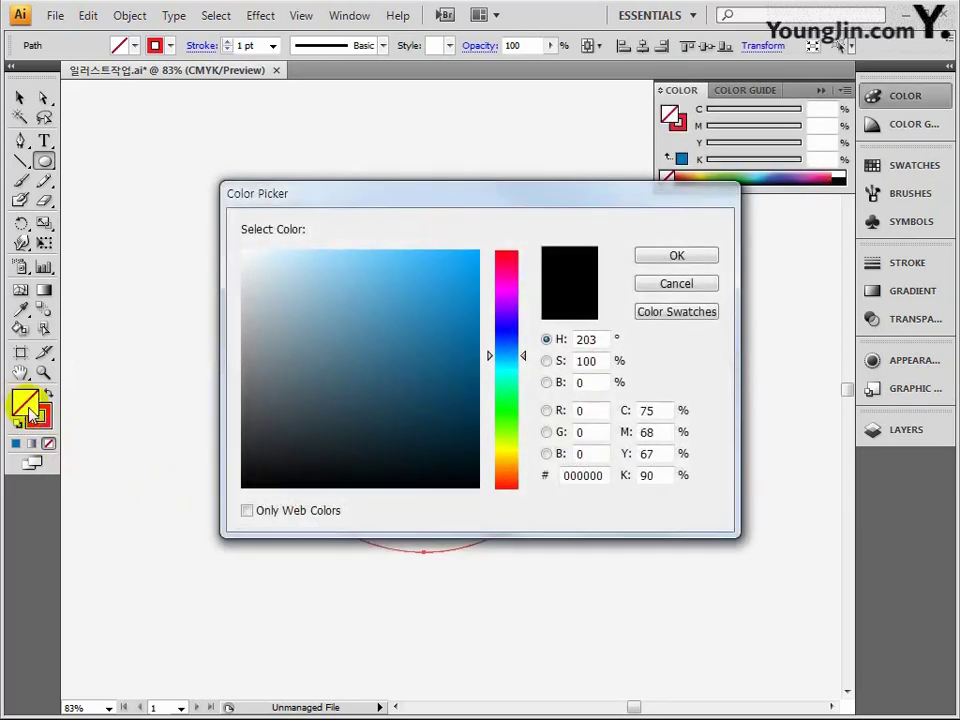
double_click(652, 411)
type("100")
key("Tab")
type("50")
key("Tab")
type("0")
key("Tab")
type("0")
left_click(684, 258)
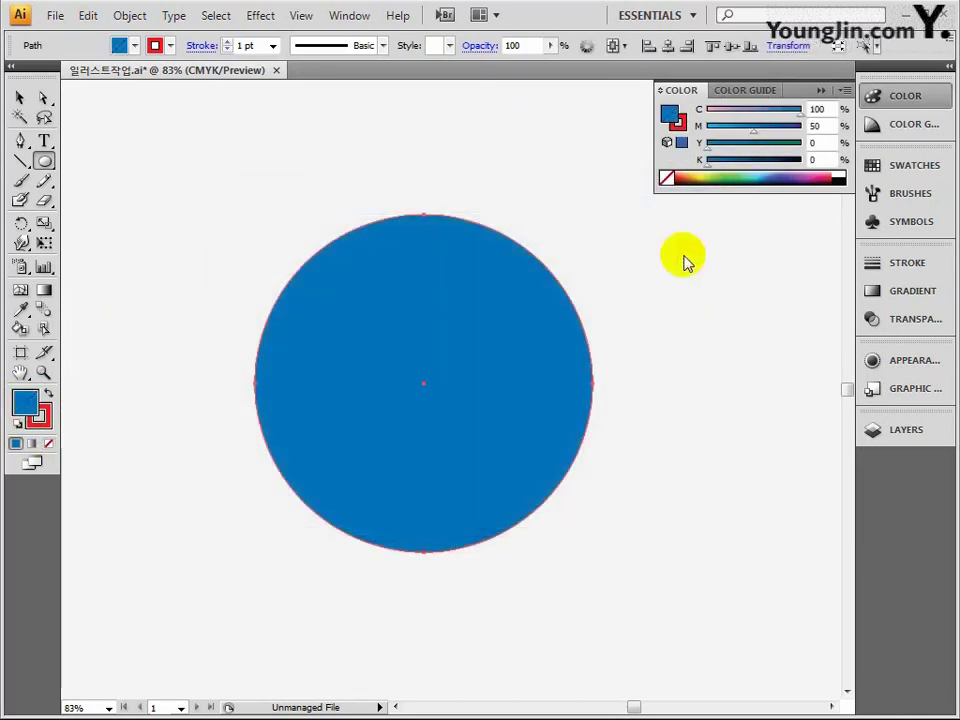
- Remove the circle's stroke, make the fill active again and deselect the circle
key("x")
left_click(46, 448)
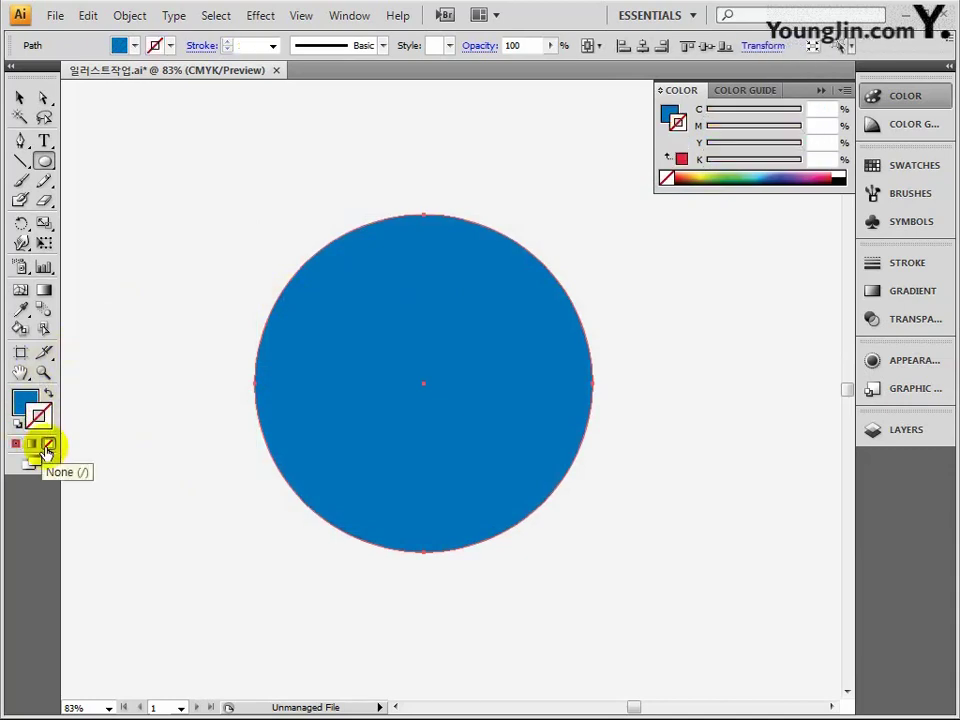
left_click(25, 401)
left_click(189, 103)
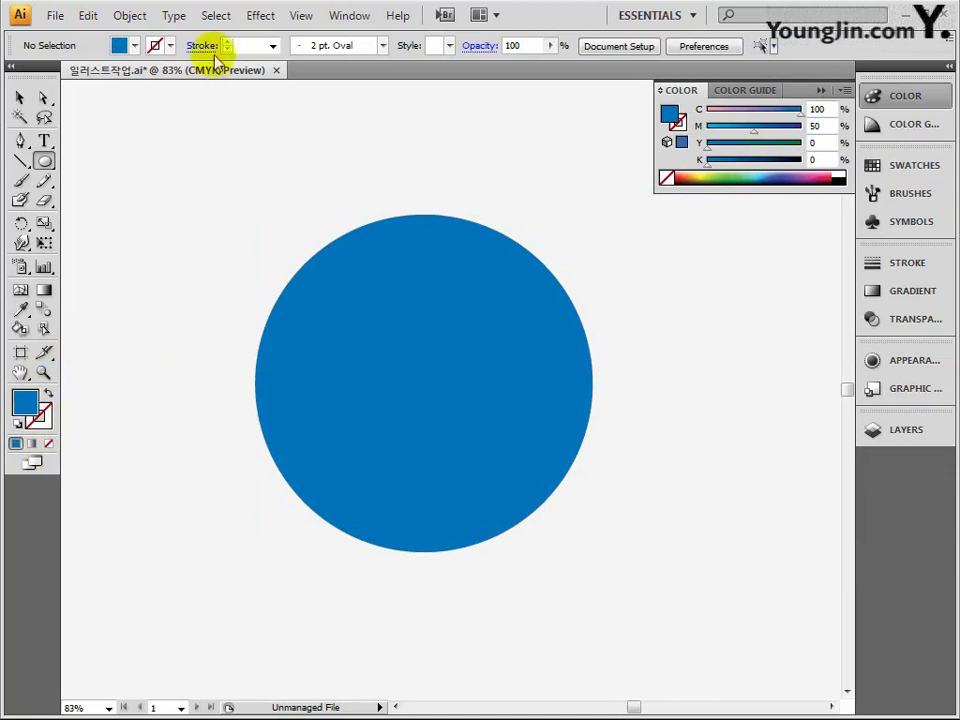
- Set the drawing defaults to a 5 pt black stroke with no fill
left_click(272, 46)
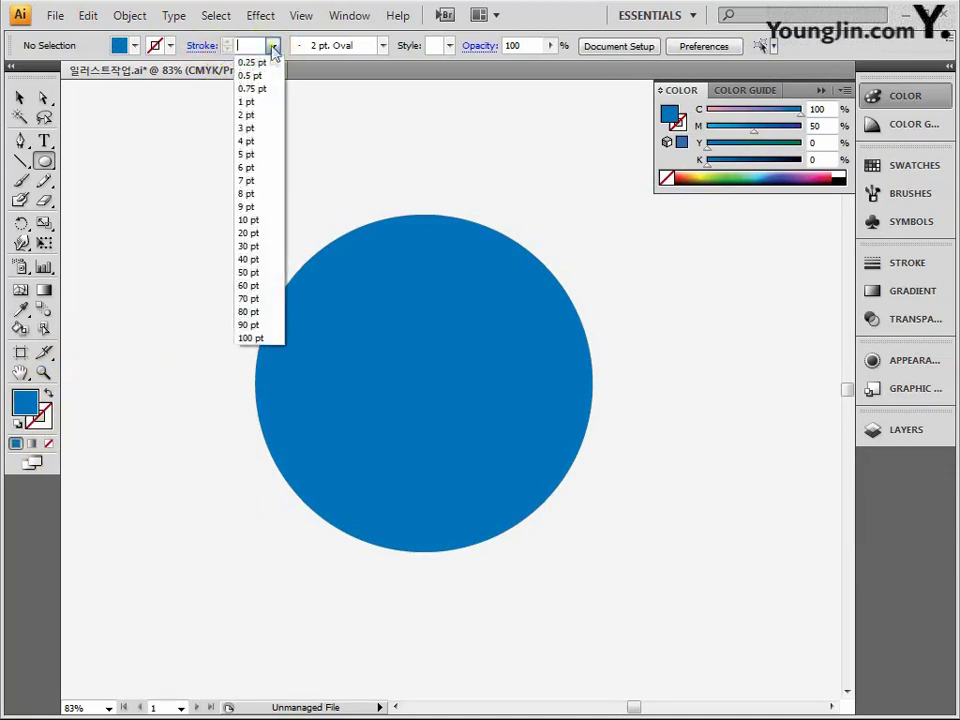
left_click(266, 155)
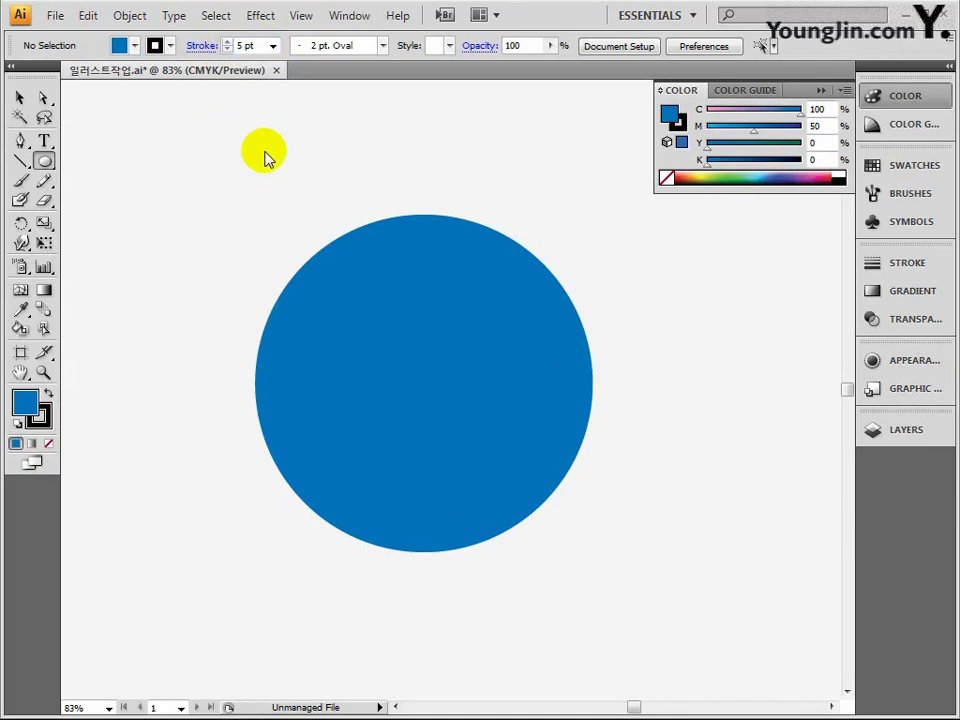
left_click(133, 46)
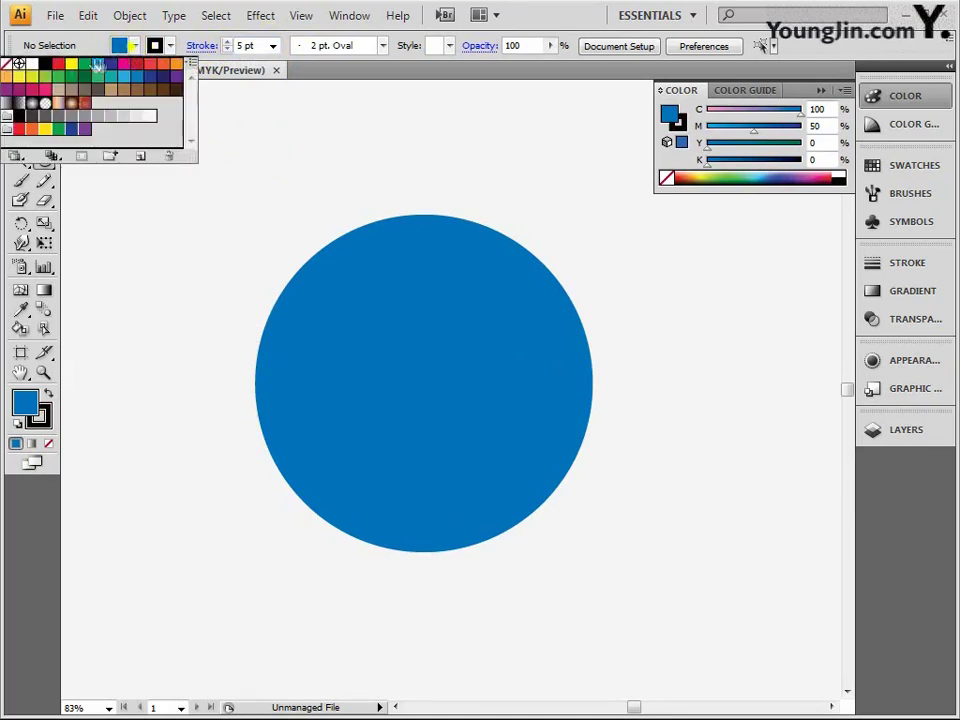
left_click(7, 63)
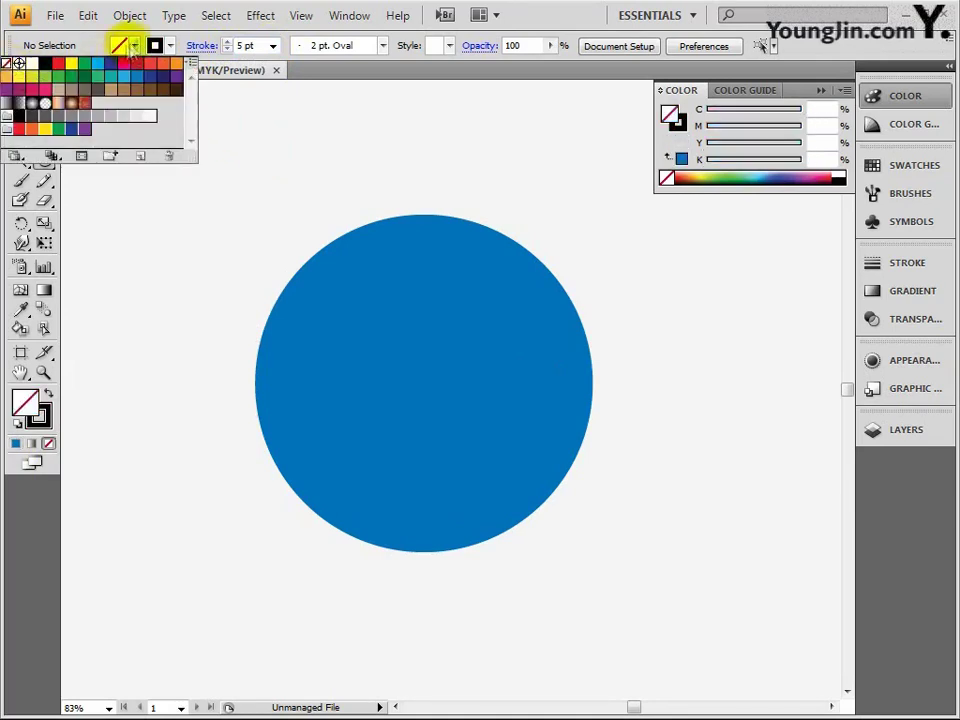
left_click(75, 42)
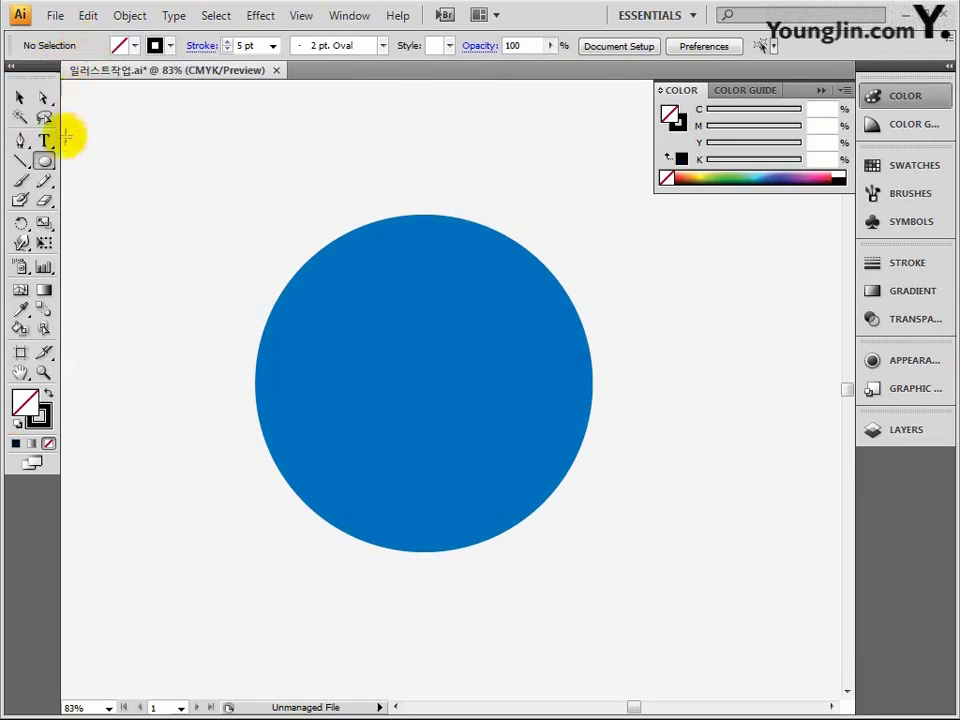
- Draw an arched curve with the Pen tool from outside the circle's upper left, across it, to beyond its right edge
left_click(21, 142)
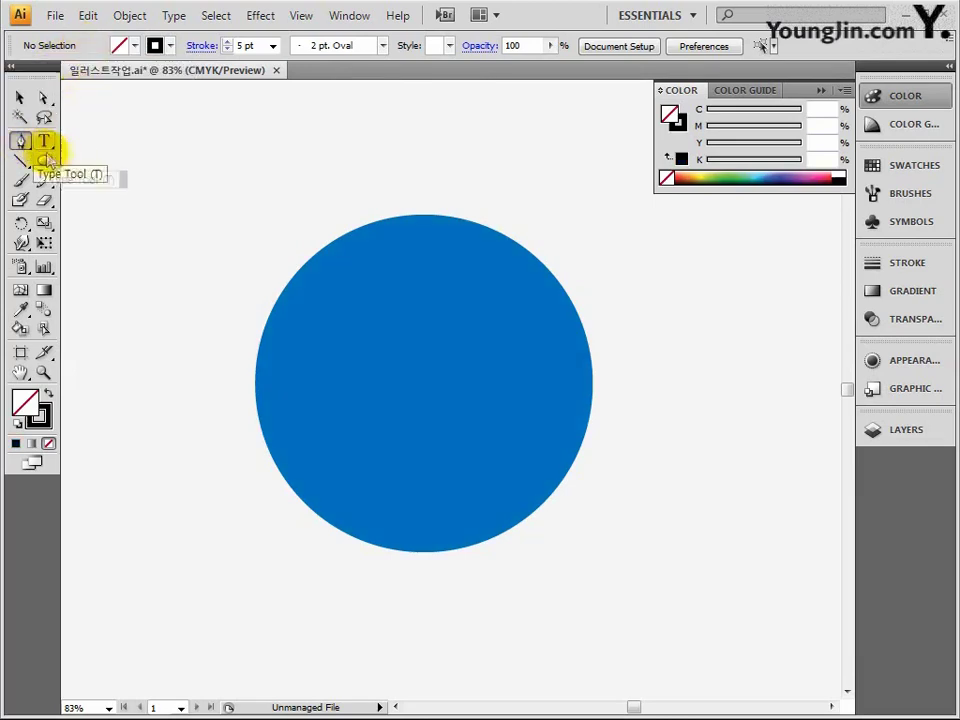
left_click(267, 236)
mouse_move(630, 413)
left_mouse_down()
mouse_move(770, 603)
mouse_move(765, 594)
mouse_move(761, 603)
left_mouse_up()
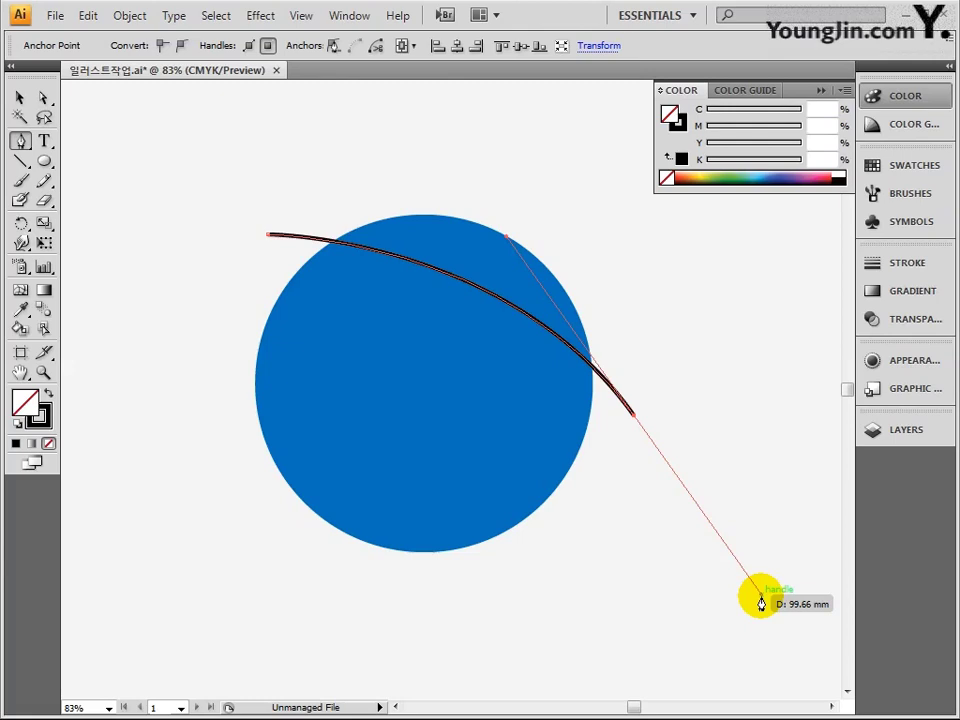
- Duplicate the curve a little below and to the left of the original, and select both curves
left_click(20, 98)
left_click_drag(455, 276, 444, 335)
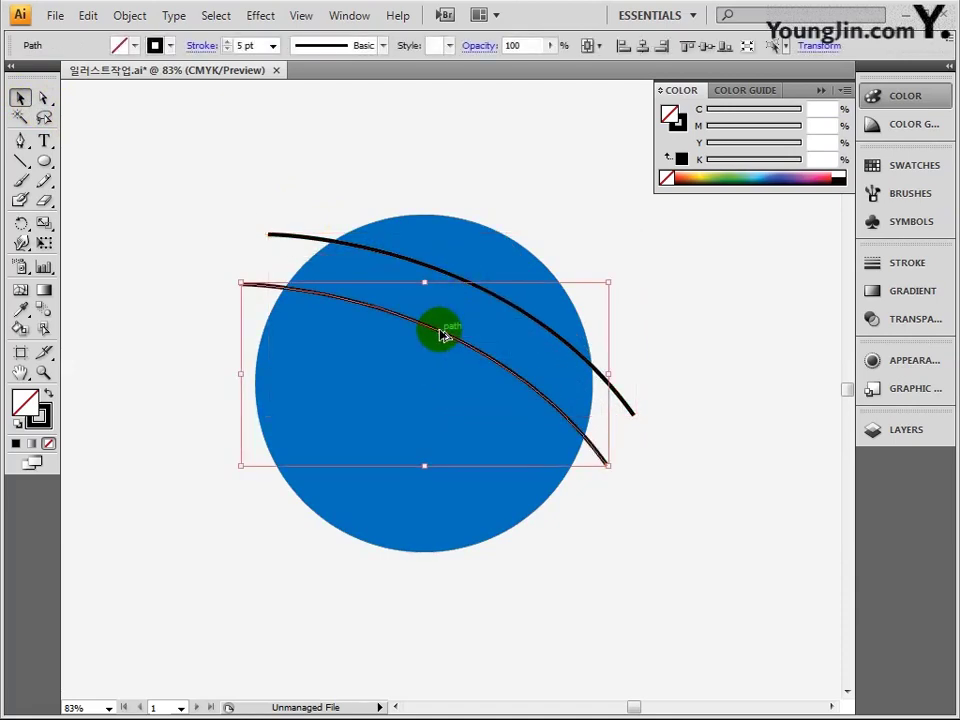
left_click(300, 237, "shift")
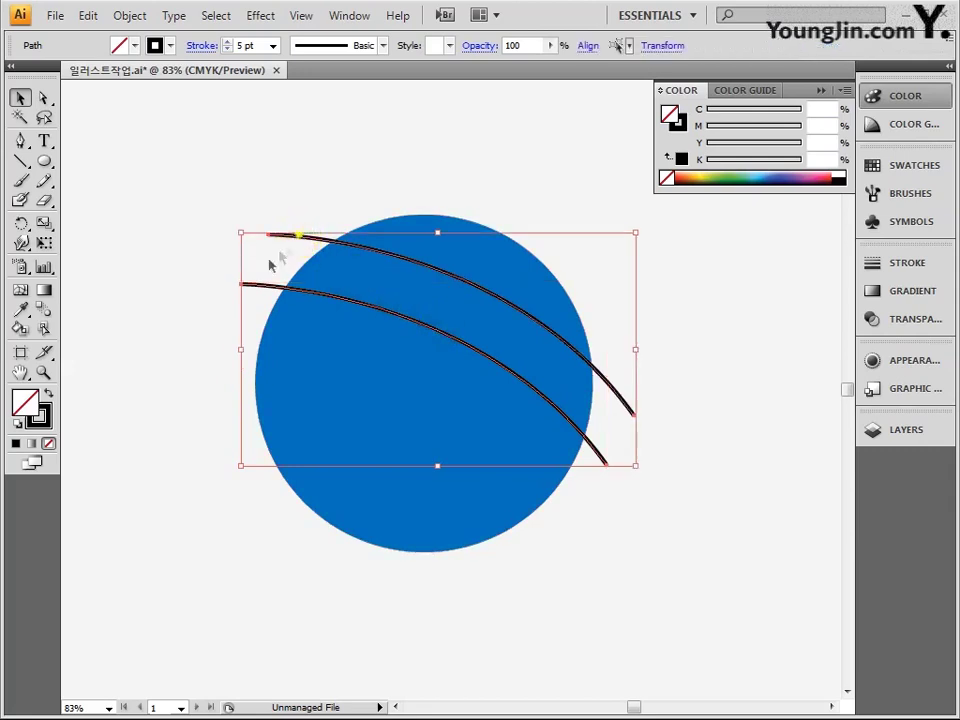
- Create a copy of the two selected curves rotated 180° about the circle's center
left_click(19, 225)
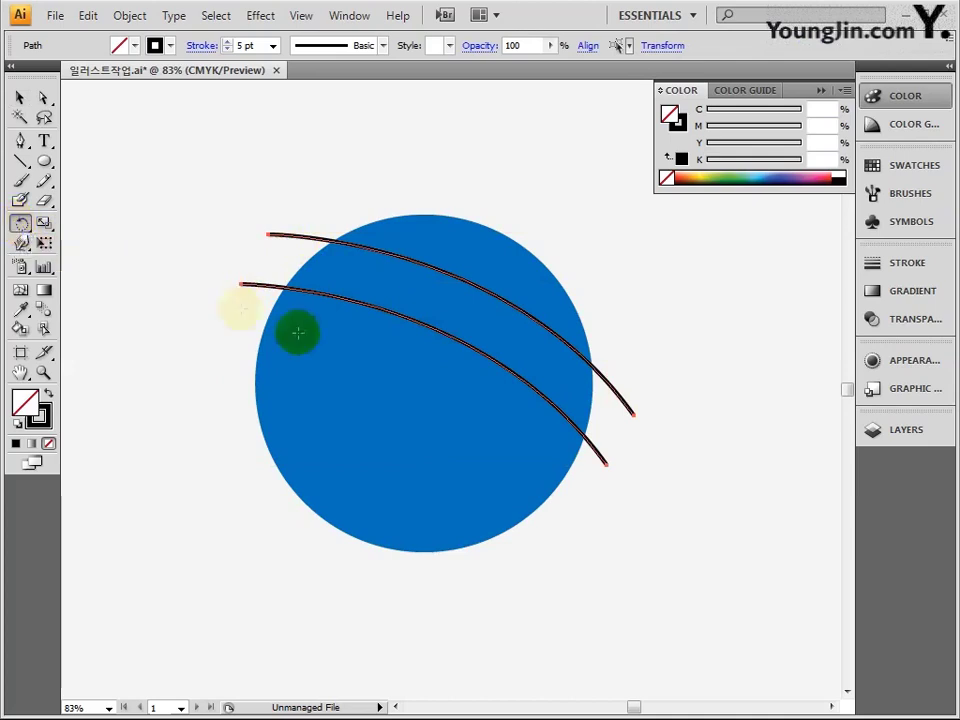
left_click(423, 383)
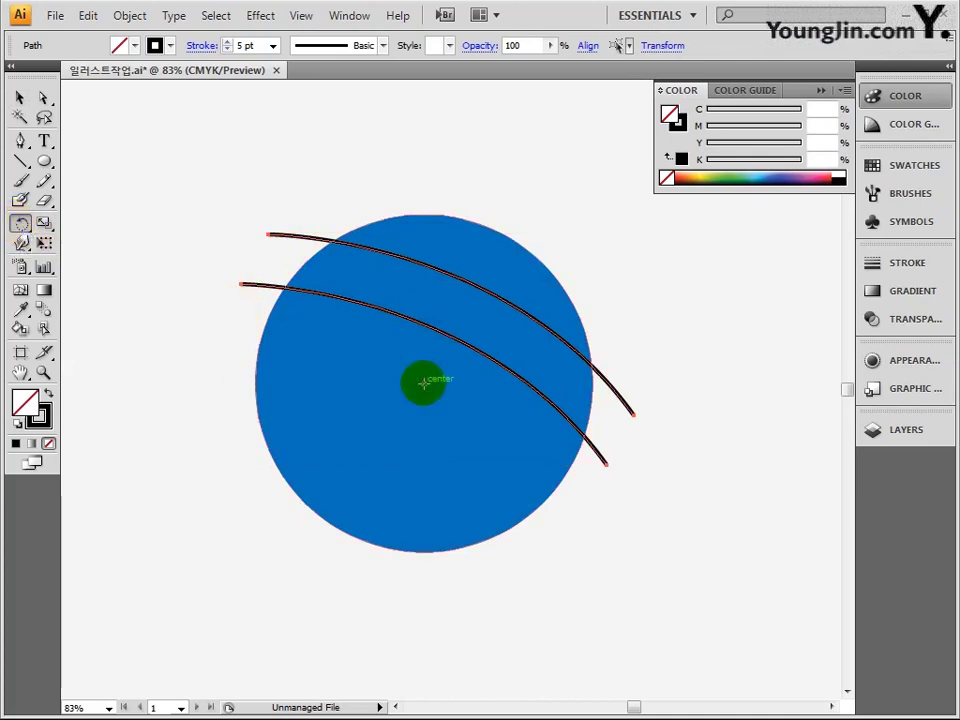
left_click(423, 384, "alt")
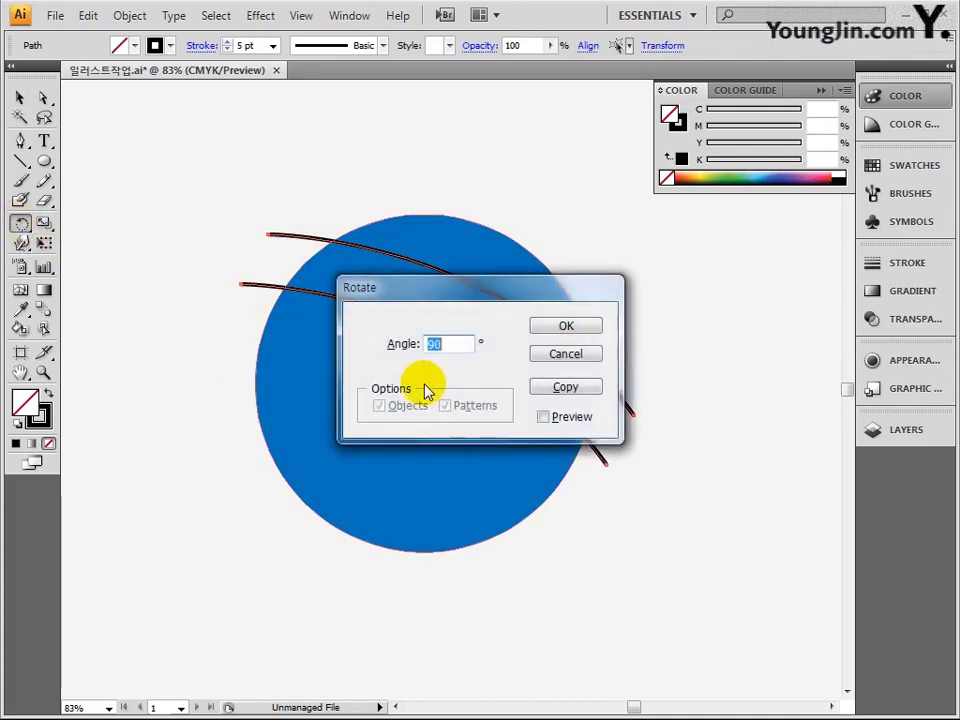
type("18")
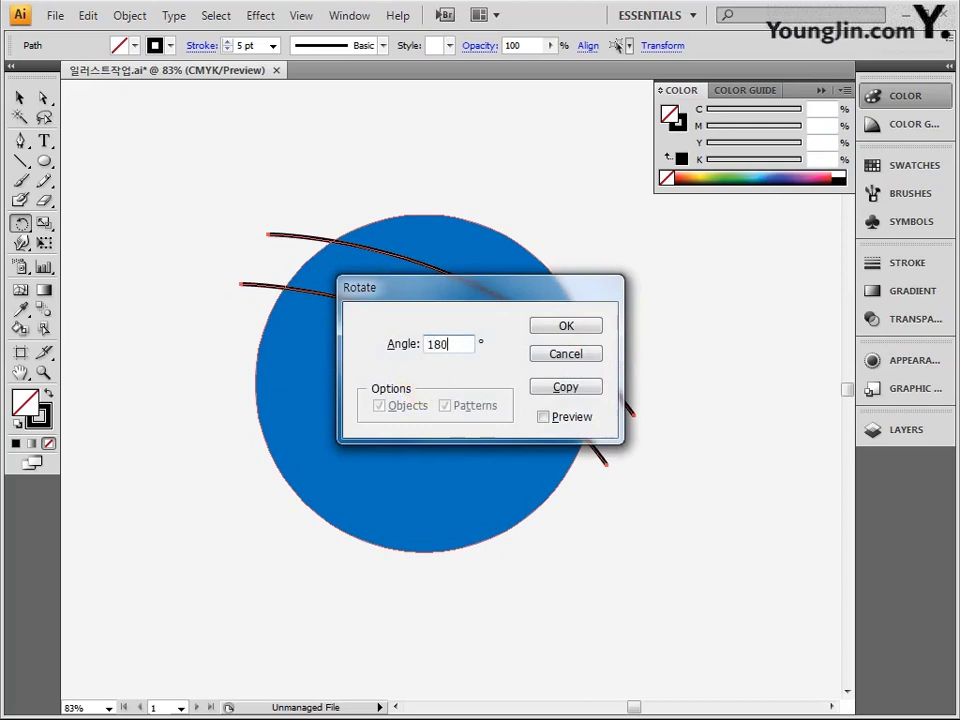
left_click(546, 388)
left_click_drag(540, 388, 529, 383)
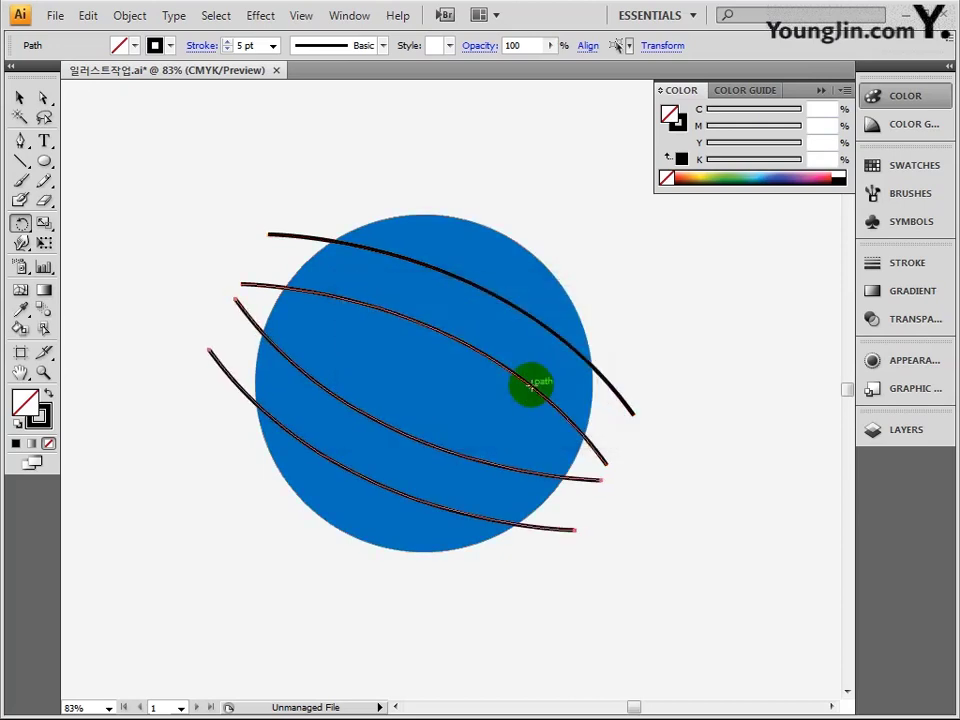
- Select all four curves and make a copy of them rotated 90° about the circle's center
left_click(19, 97)
left_click(290, 237, "shift")
left_click(278, 290, "shift")
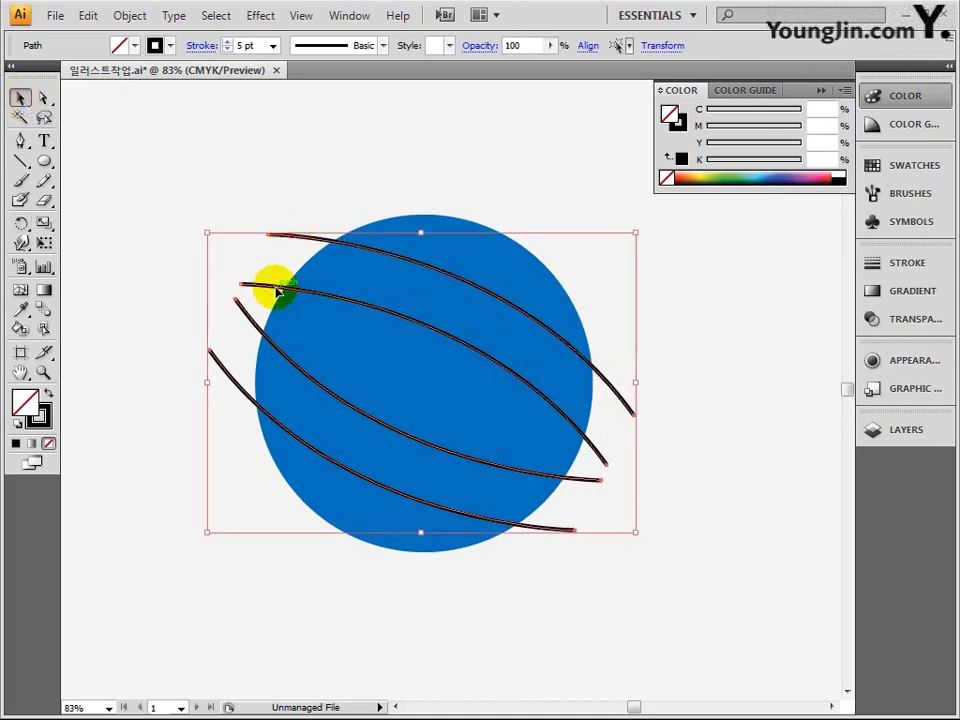
left_click(21, 224)
left_click(386, 360)
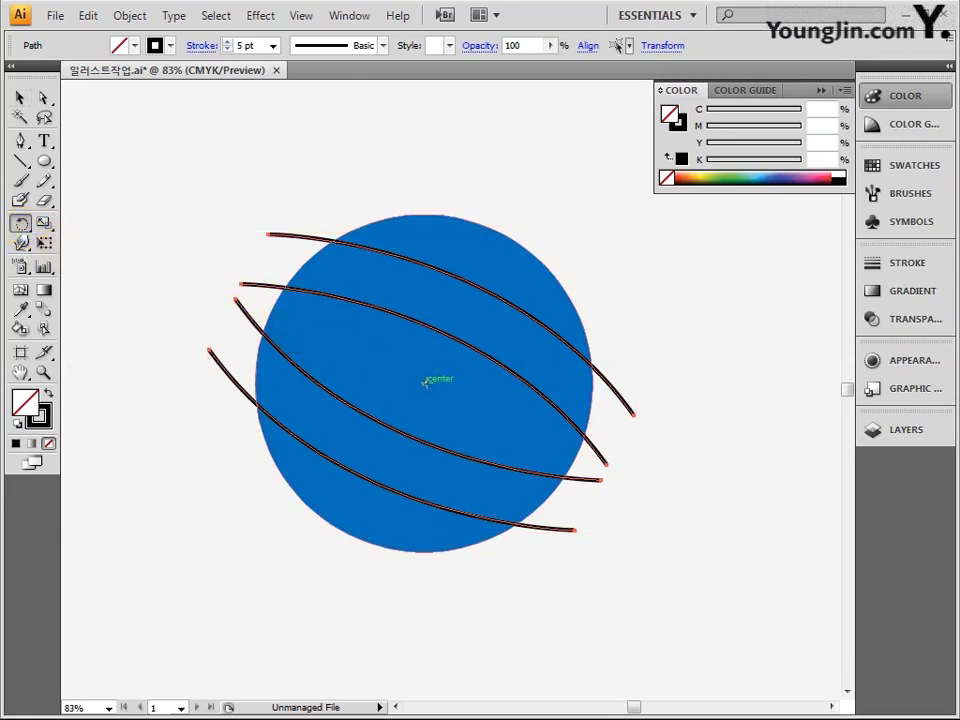
left_click(424, 382, "alt")
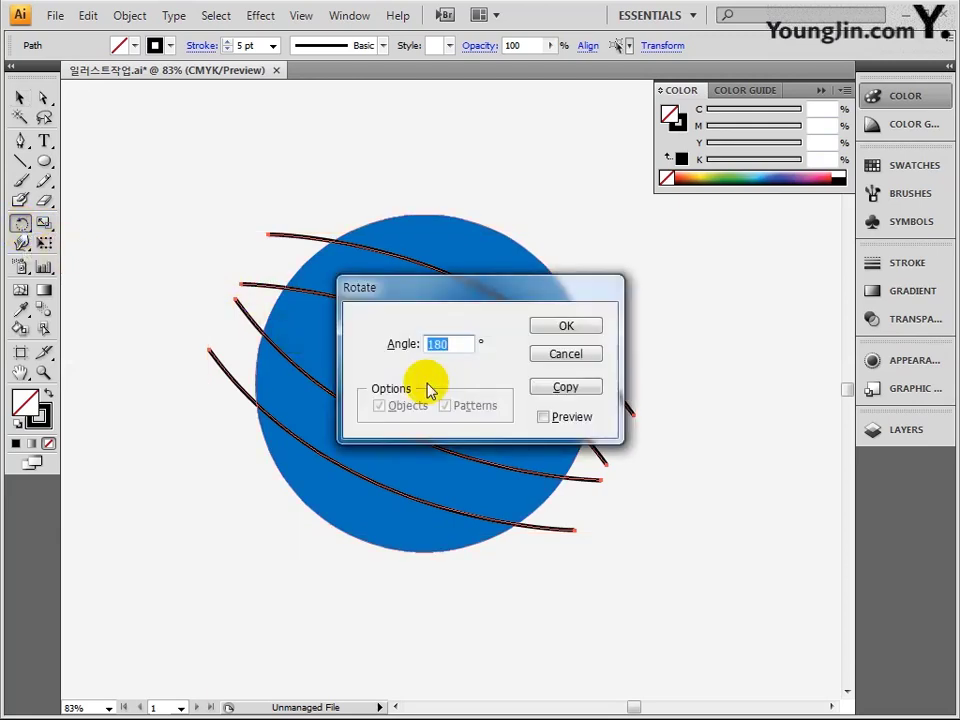
type("90")
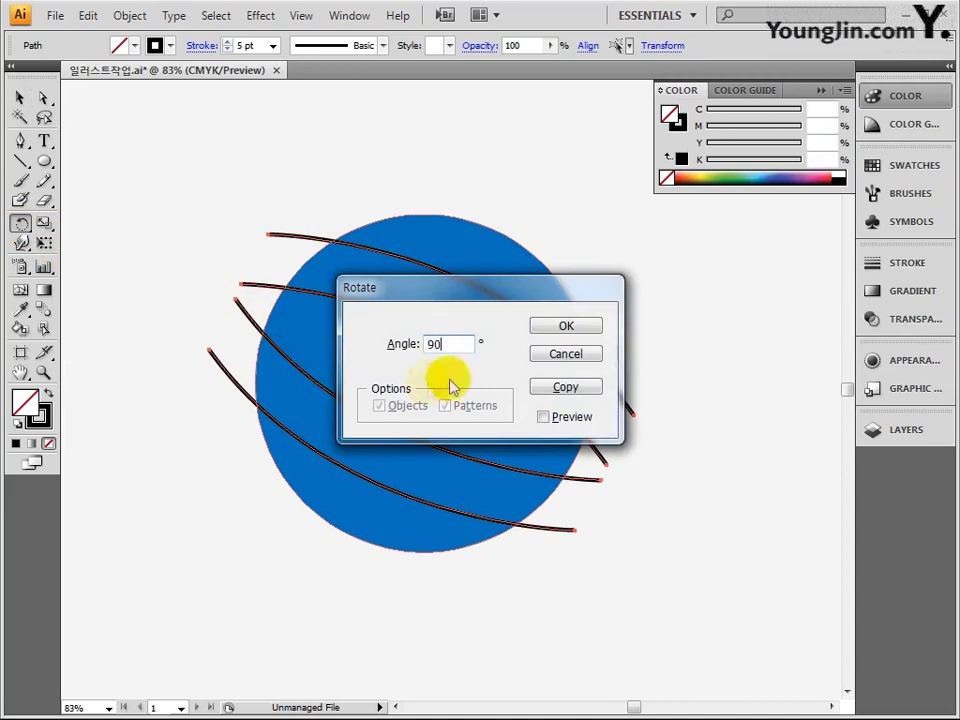
left_click(560, 387)
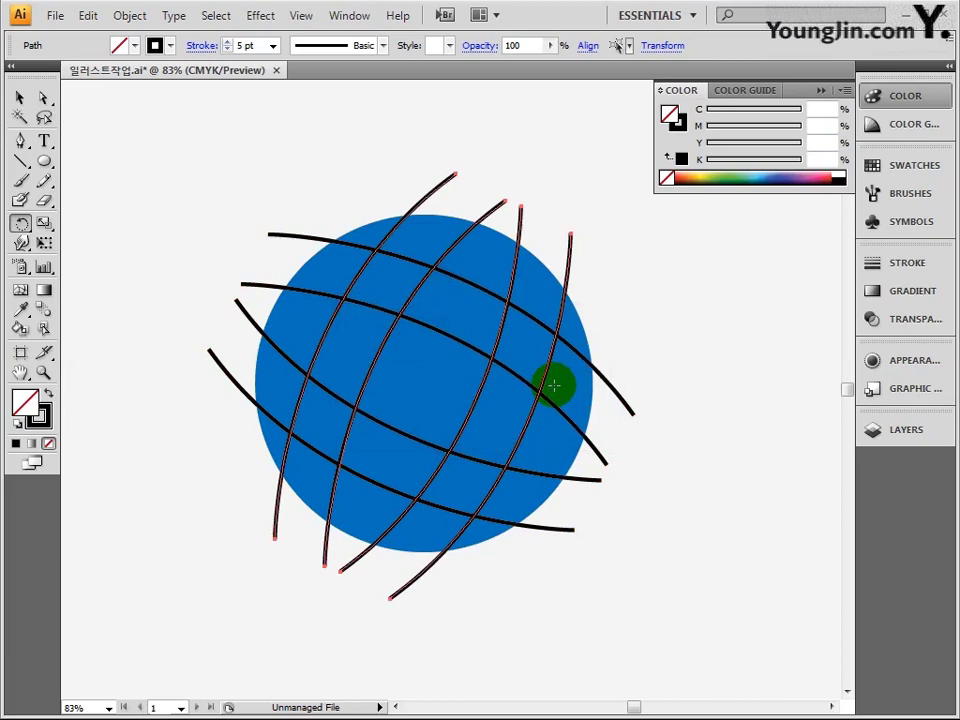
- Select all eight curves and convert their strokes to filled shapes with Outline Stroke
left_click(20, 97)
left_click(275, 236, "shift")
left_click(250, 318, "shift")
left_click(240, 385, "shift")
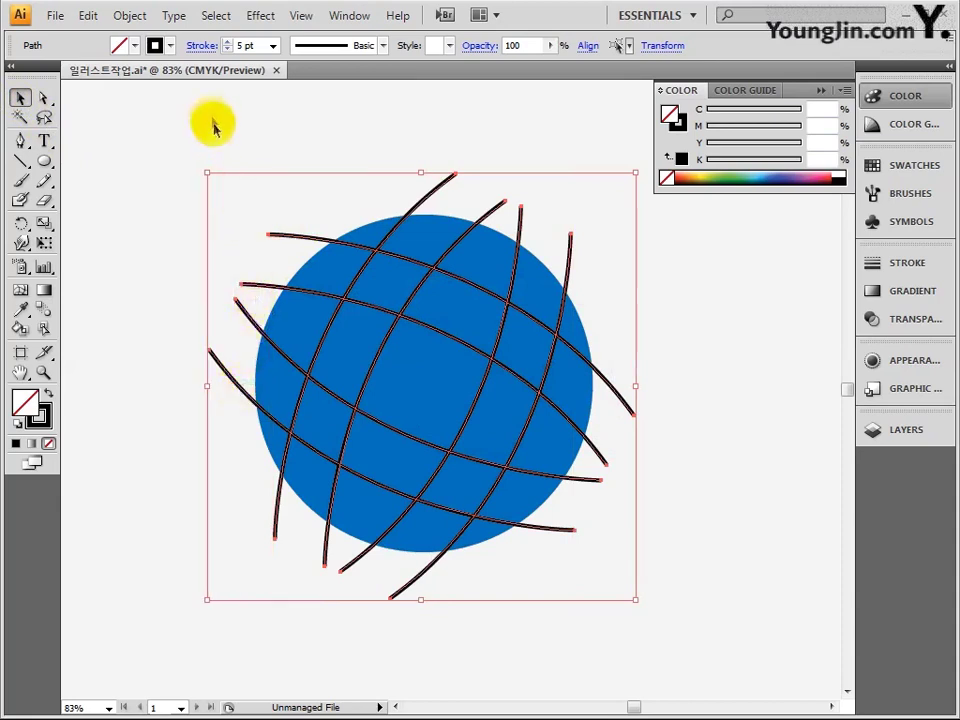
left_click(130, 15)
mouse_move(236, 381)
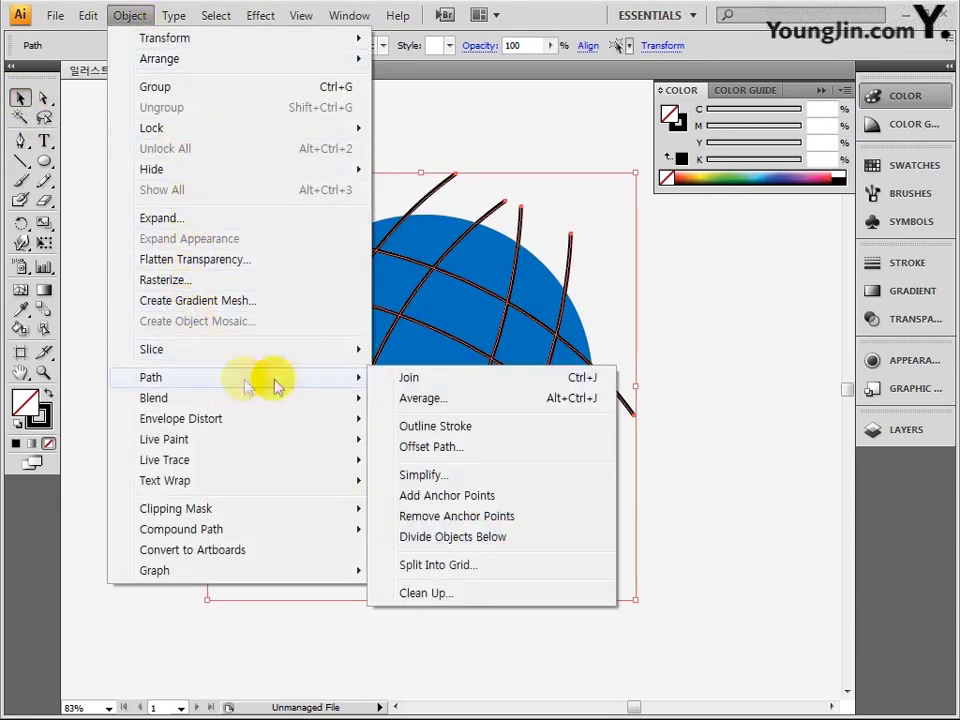
left_click(458, 427)
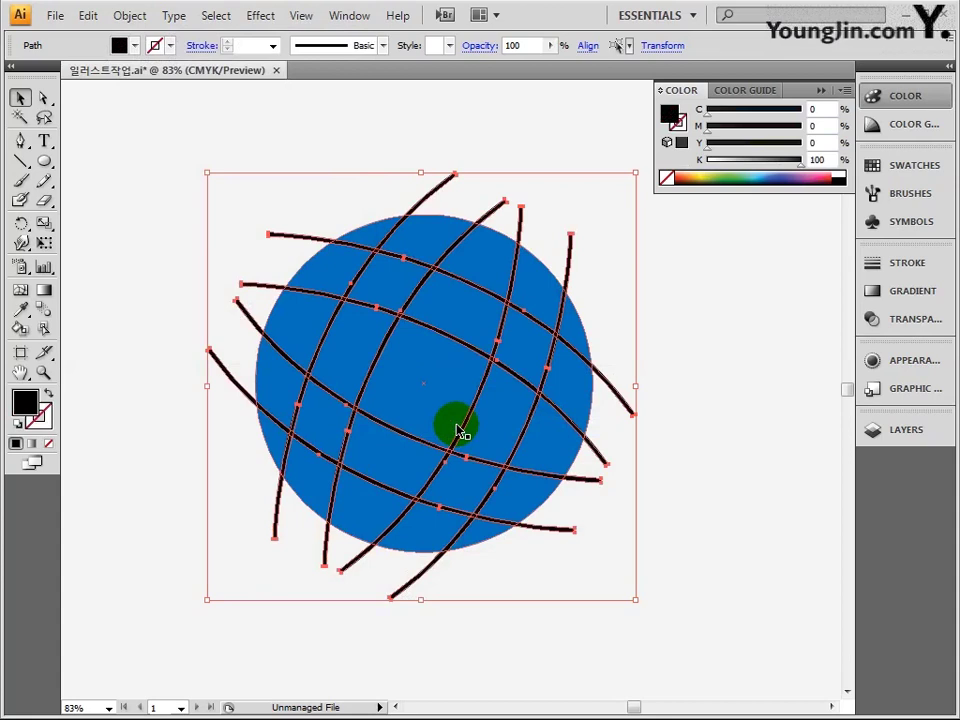
- Select the circle together with the outlined curves and apply the Pathfinder Merge operation
left_click_drag(171, 143, 641, 636)
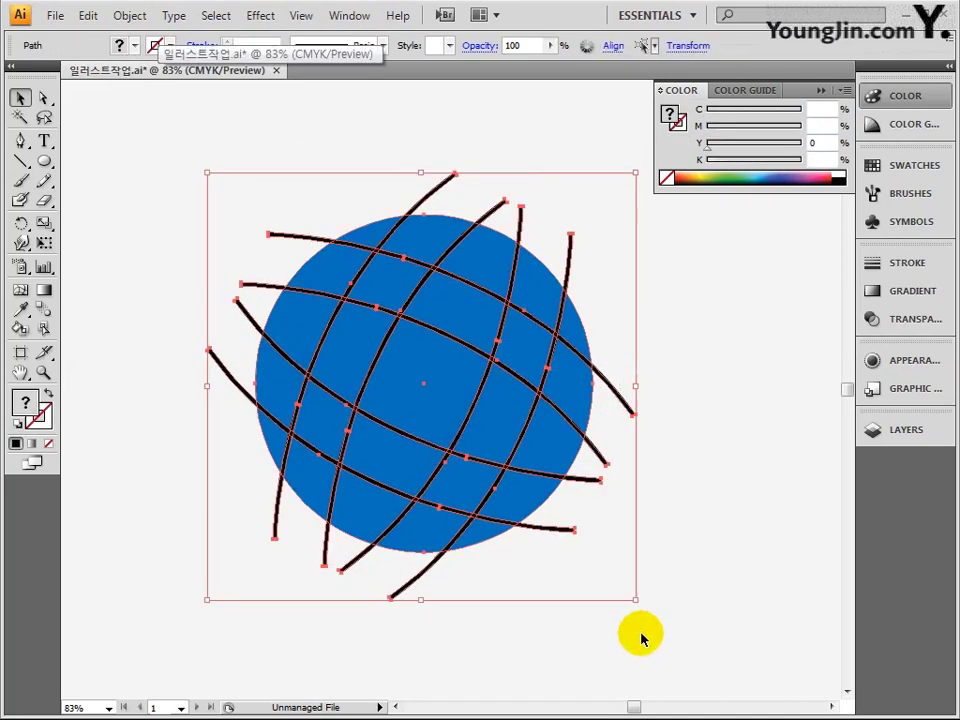
left_click(349, 15)
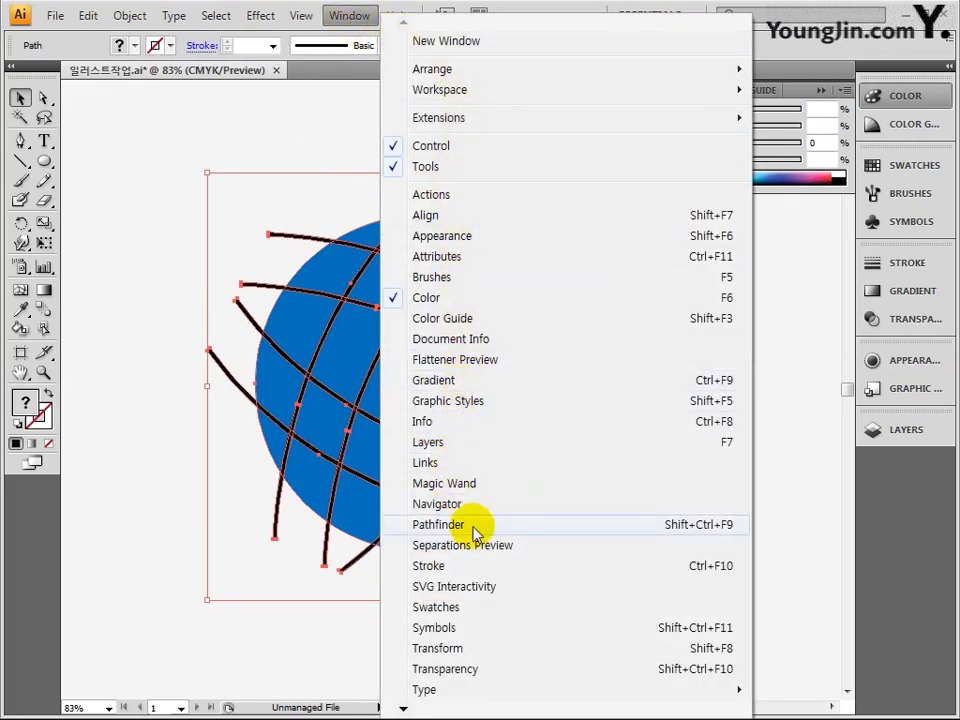
left_click(440, 524)
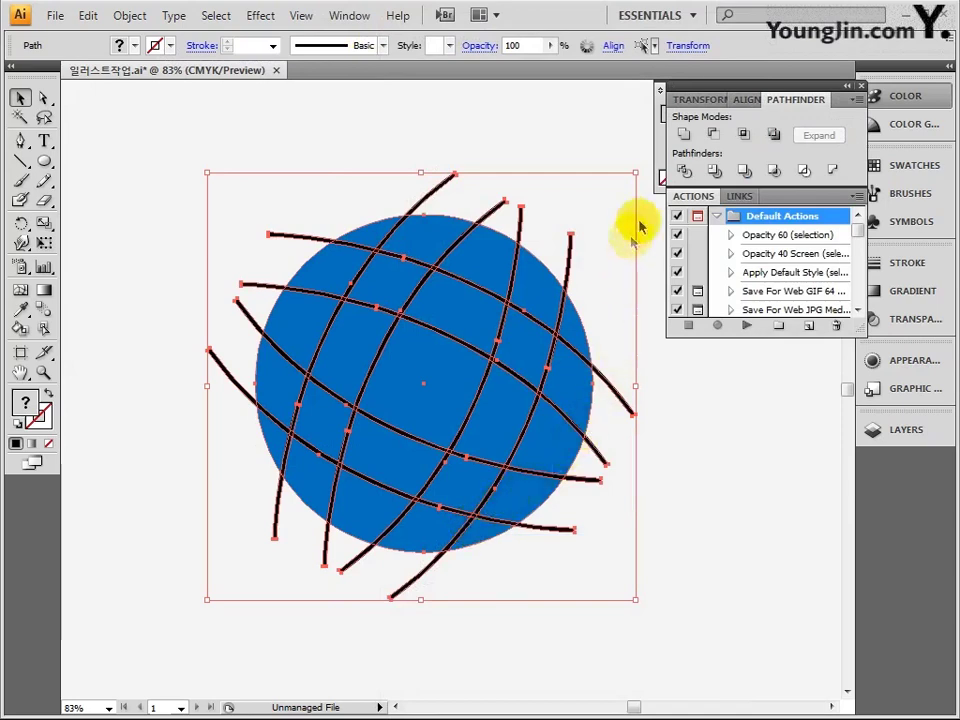
left_click(739, 174)
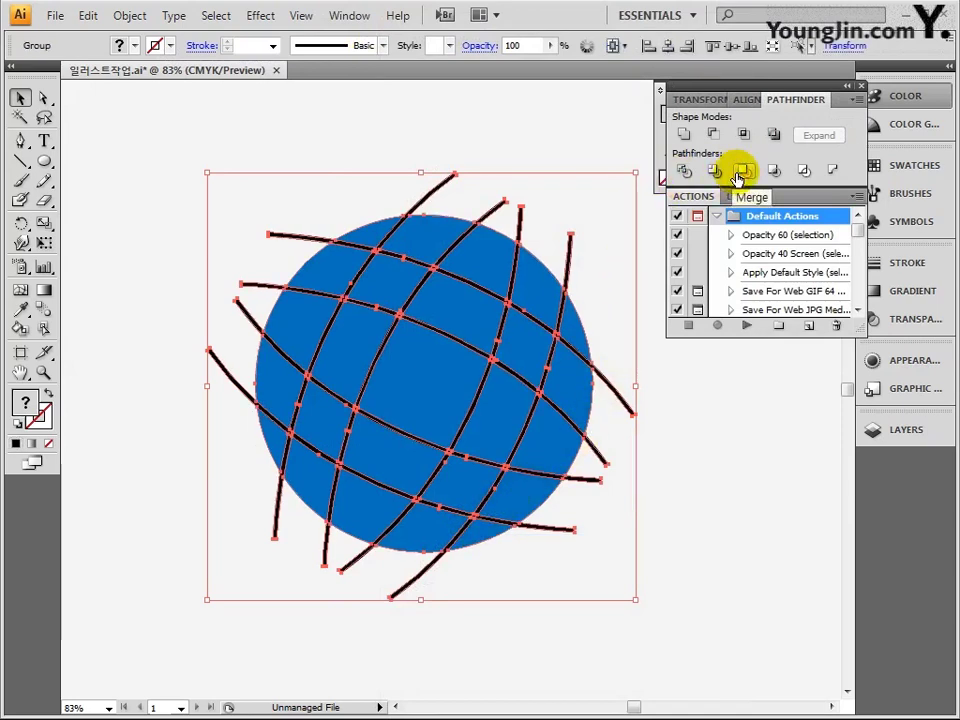
- Ungroup the merged artwork and delete the black curve grid, leaving only the separate blue tiles
right_click(600, 296)
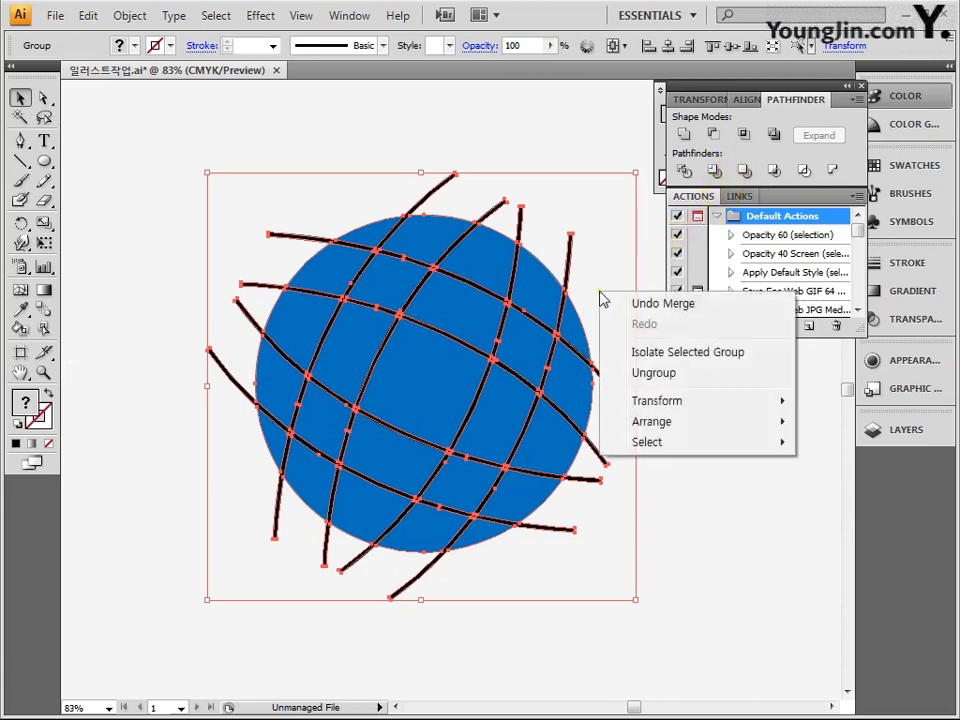
left_click(640, 375)
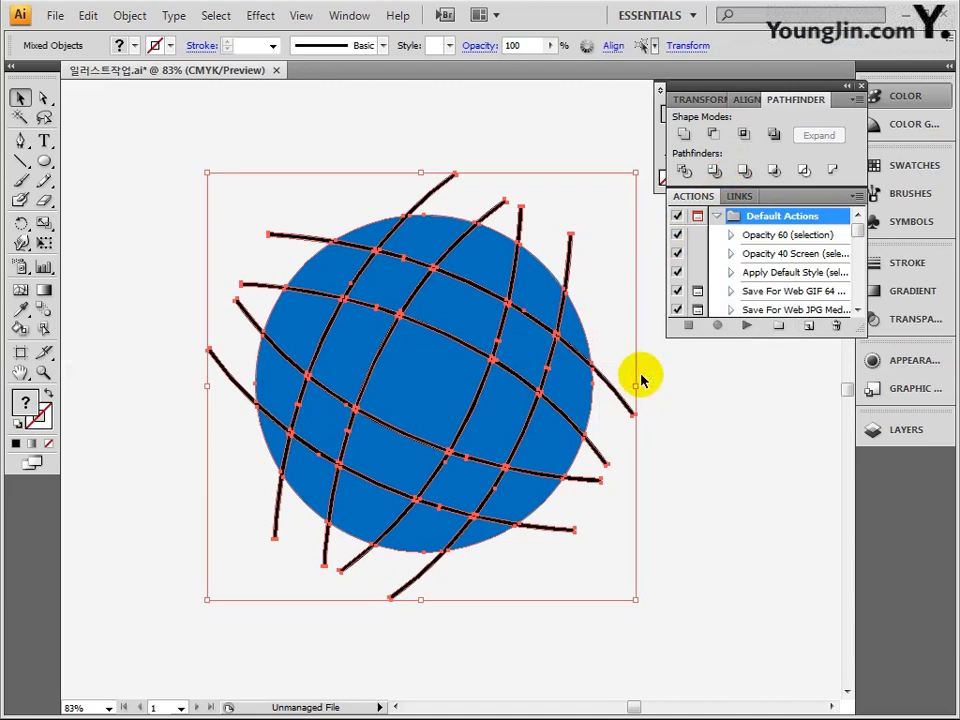
left_click(668, 398)
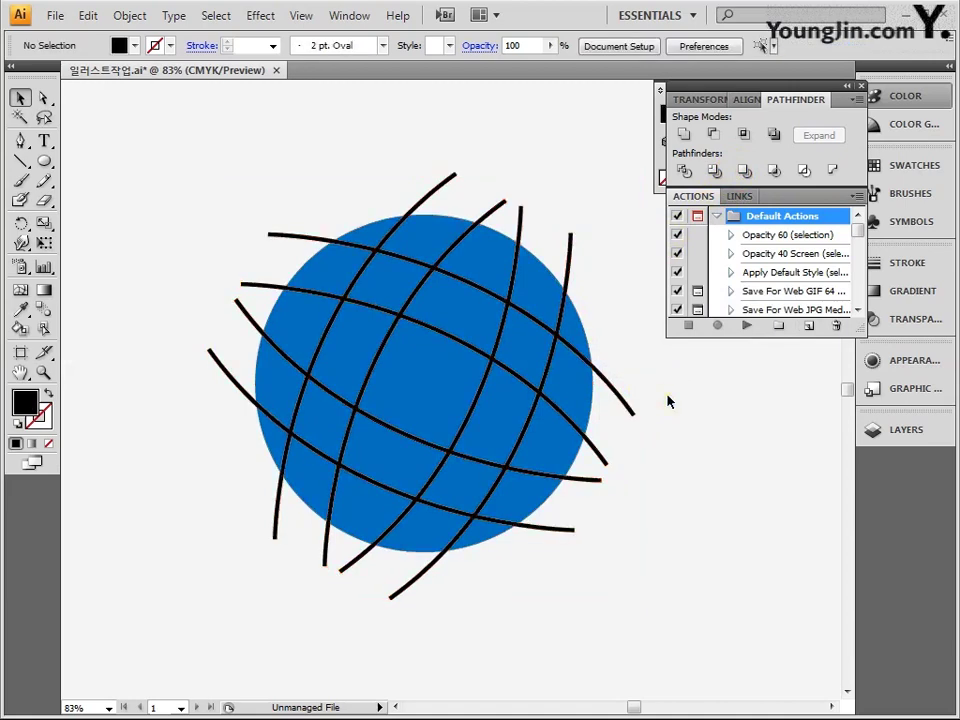
left_click(557, 365)
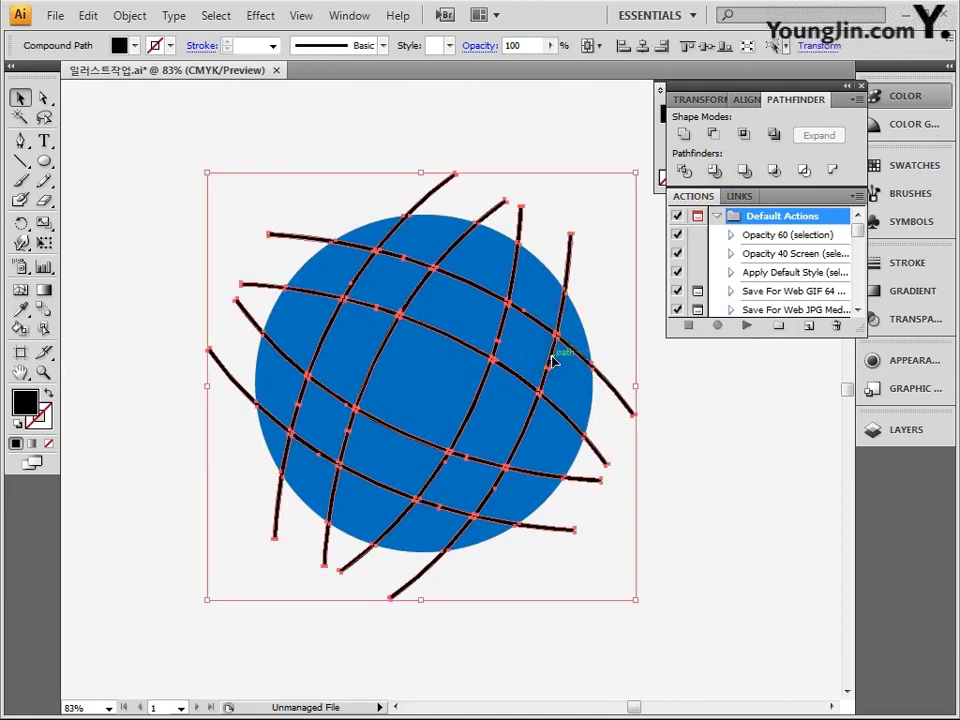
key("ctrl+shift+a")
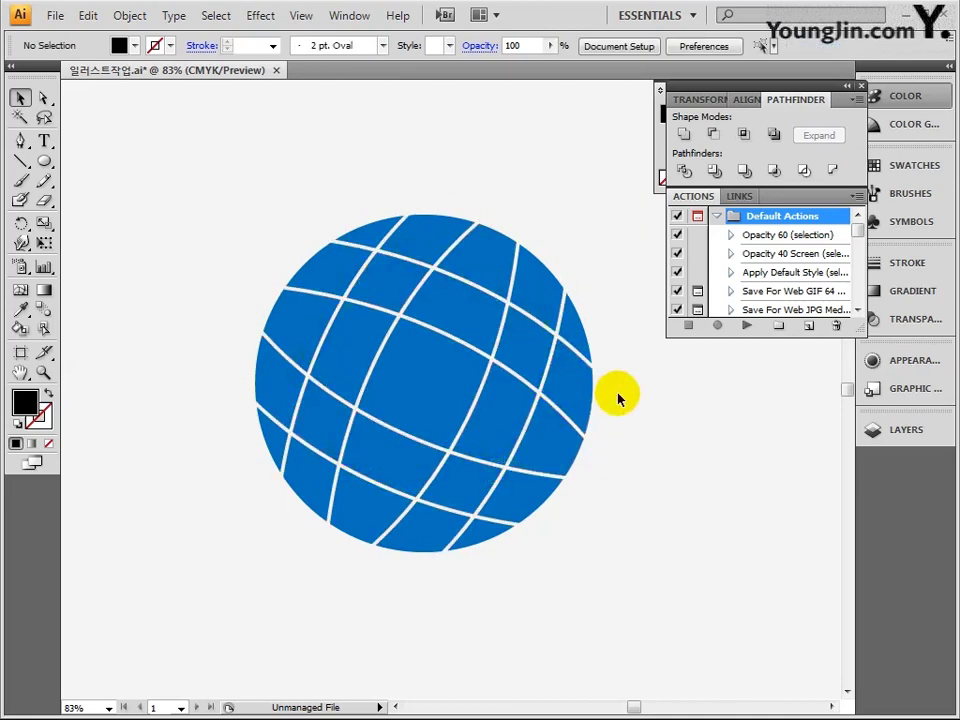
- Pull tiles on the left half of the blue sphere outward to the left, detaching several from it, and deselect
left_click(374, 238)
left_click_drag(374, 238, 199, 223)
left_click(343, 272)
left_click_drag(343, 268, 223, 292)
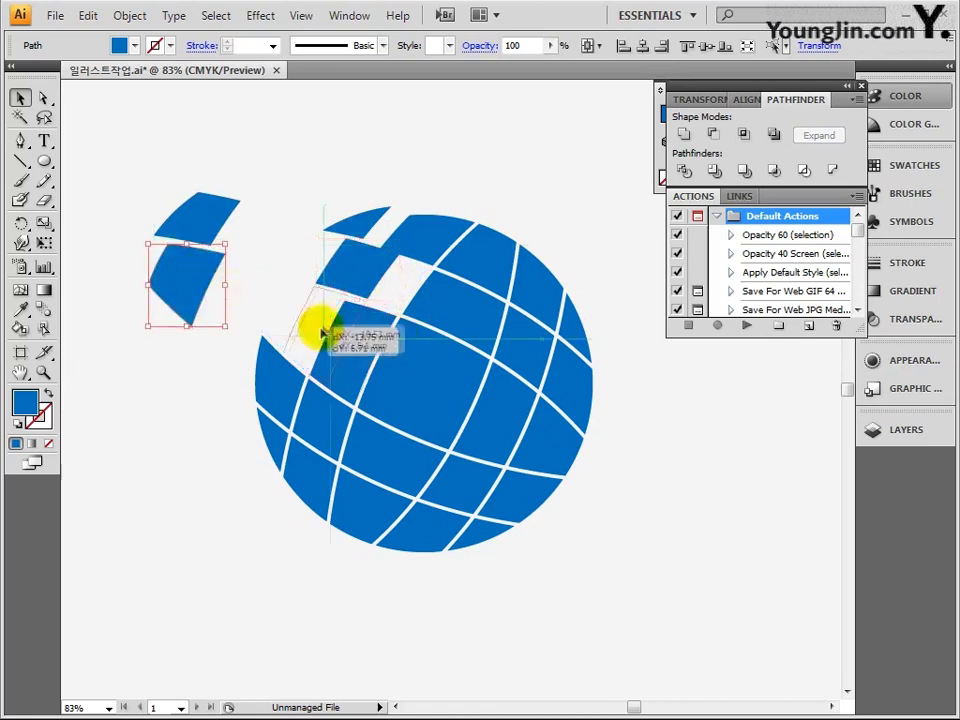
left_click_drag(343, 340, 250, 335)
left_click(321, 410)
left_click(247, 255)
left_click(246, 317)
left_click_drag(268, 285, 230, 285)
left_click(263, 293)
left_click_drag(233, 359, 236, 354)
left_click_drag(242, 228, 246, 225)
left_click(261, 313)
left_click_drag(208, 369, 218, 371)
left_click_drag(212, 216, 215, 220)
left_click(137, 480)
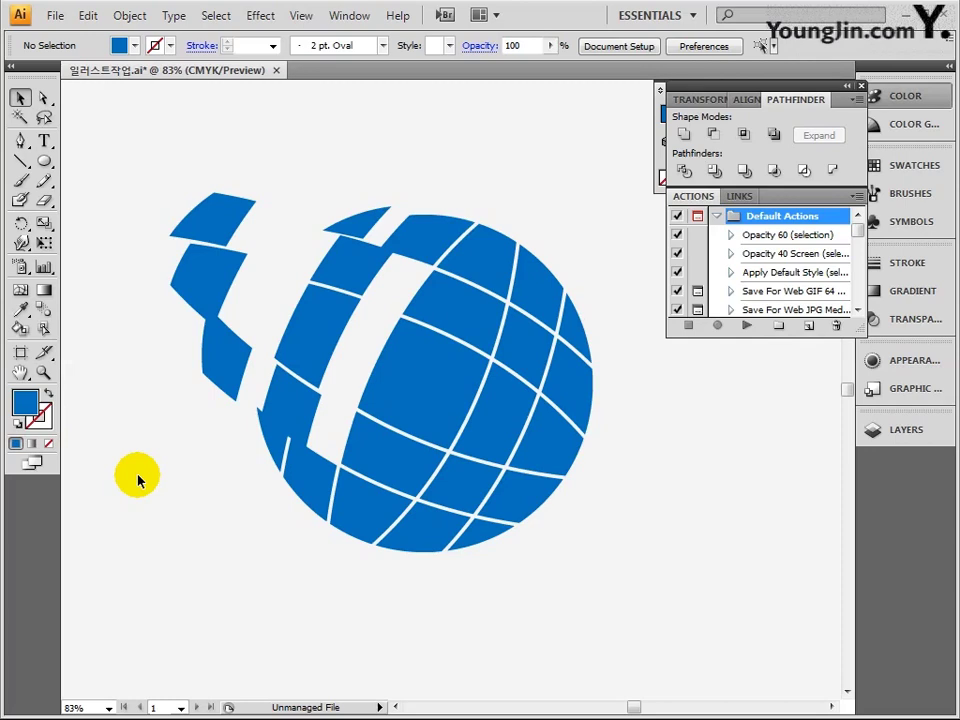
- Set the fill color to C 10, M 20, Y 60, K 0 for new shapes in an empty area
left_click_drag(626, 705, 655, 706)
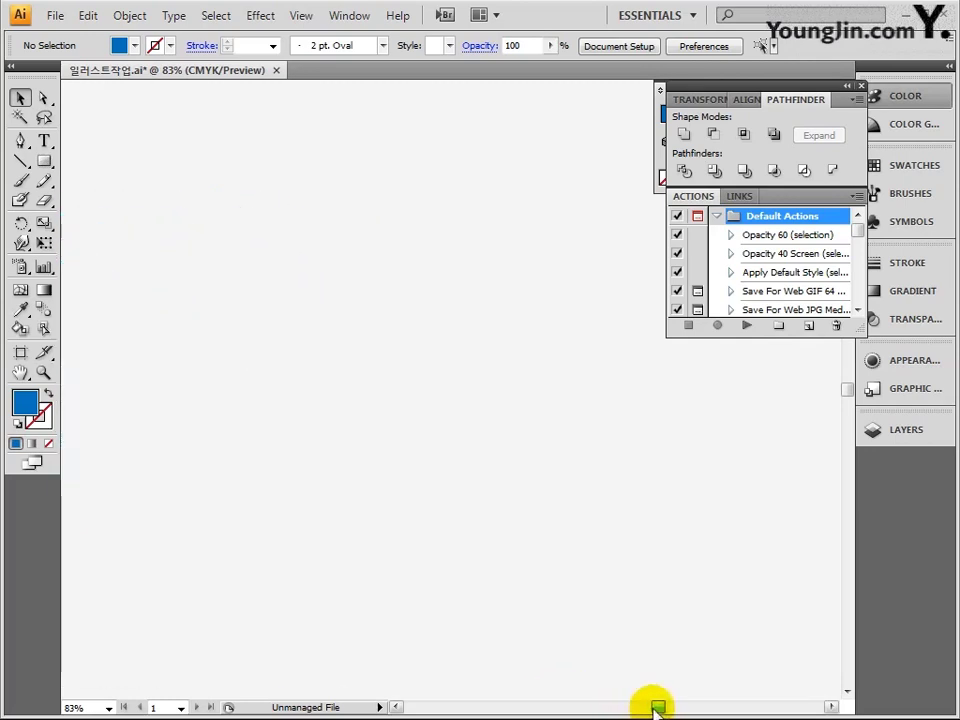
left_click(862, 92)
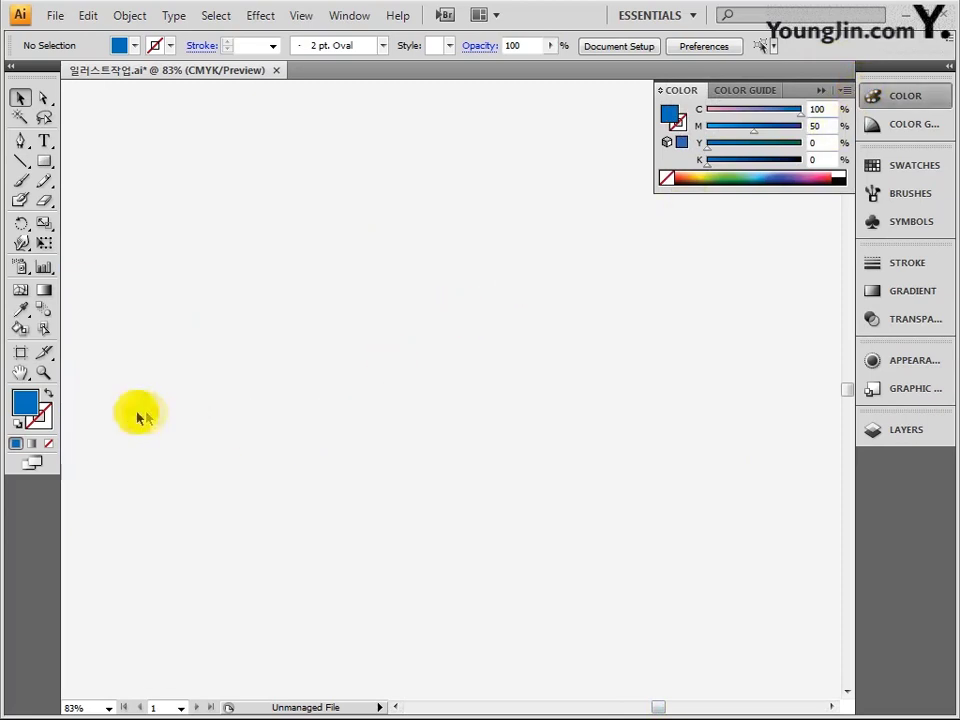
double_click(24, 402)
double_click(650, 410)
type("10")
key("Tab")
type("20")
key("Tab")
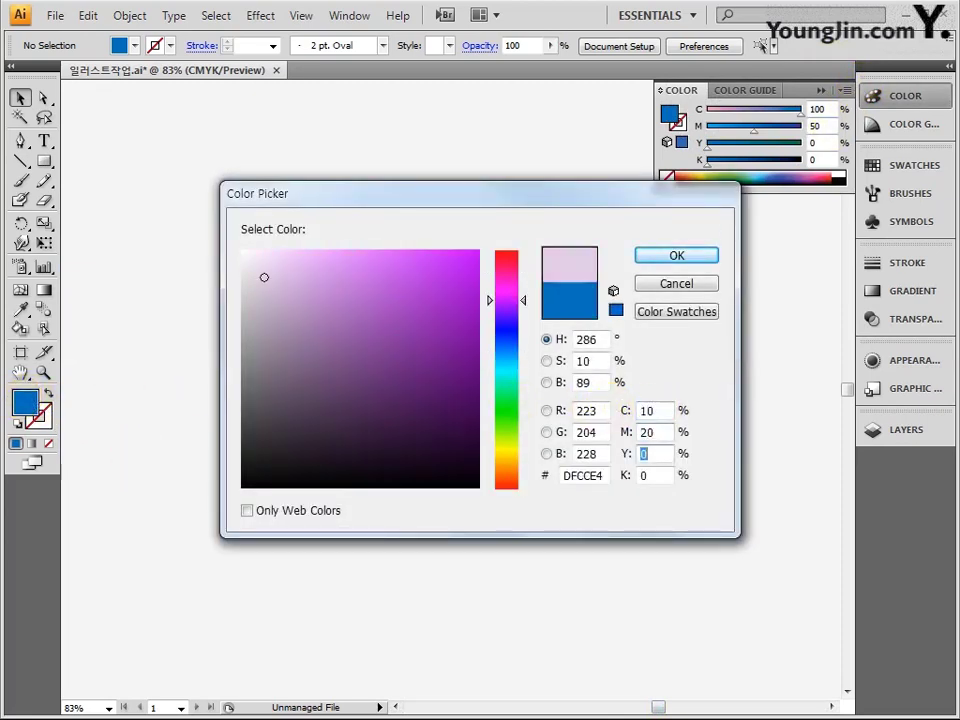
type("60")
key("Tab")
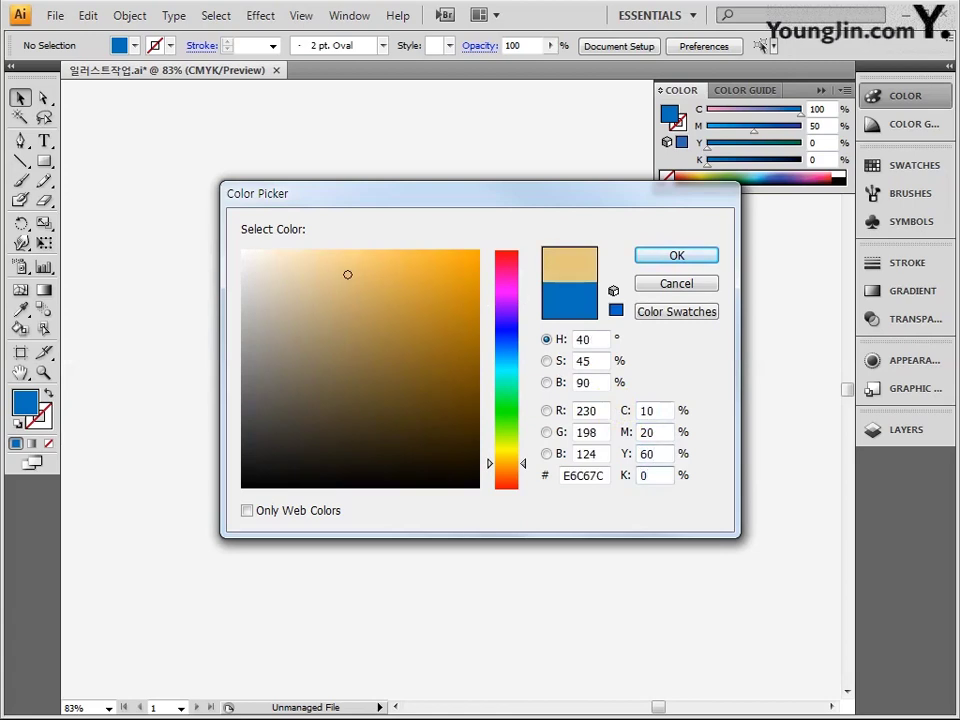
key("Return")
- Draw a tall narrow rectangle with one wider horizontal rectangle across its top end and another across its bottom end
left_click(43, 163)
left_click_drag(409, 253, 466, 533)
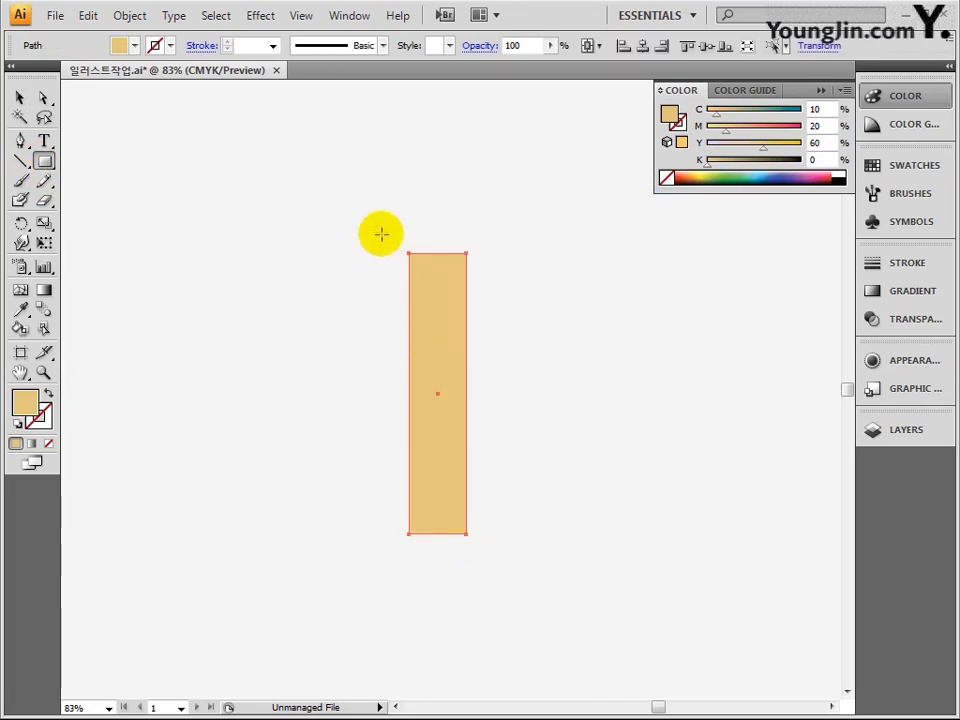
mouse_move(377, 228)
left_mouse_down()
mouse_move(426, 272)
mouse_move(498, 282)
mouse_move(450, 561)
left_mouse_up()
left_click(19, 97)
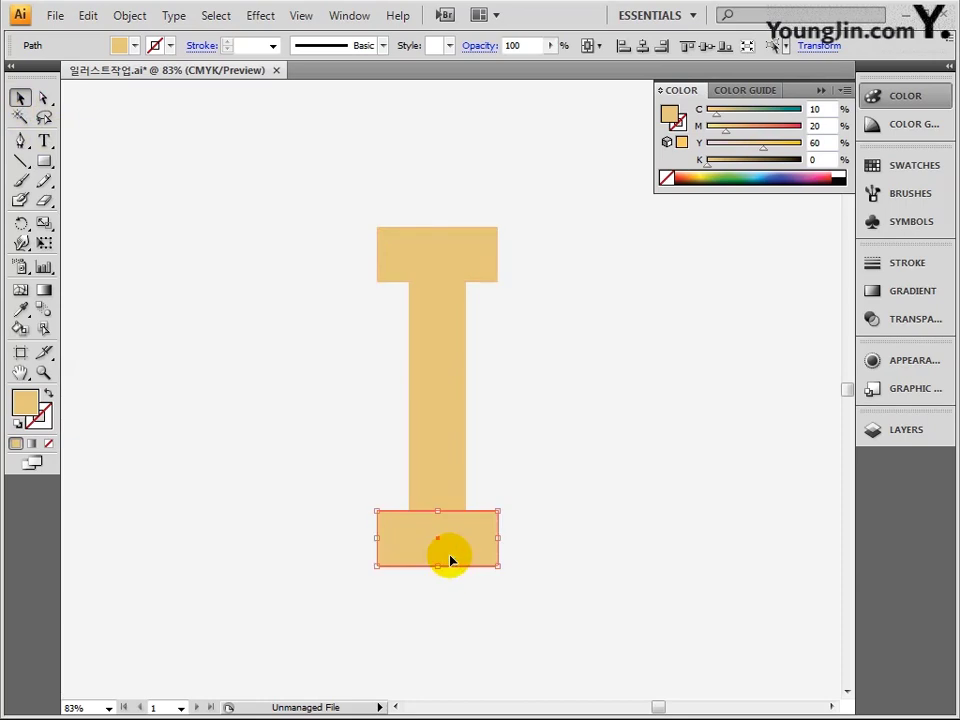
- Select the three rectangles of the I shape and align them to their horizontal centers
left_click_drag(343, 209, 536, 601)
left_click(347, 18)
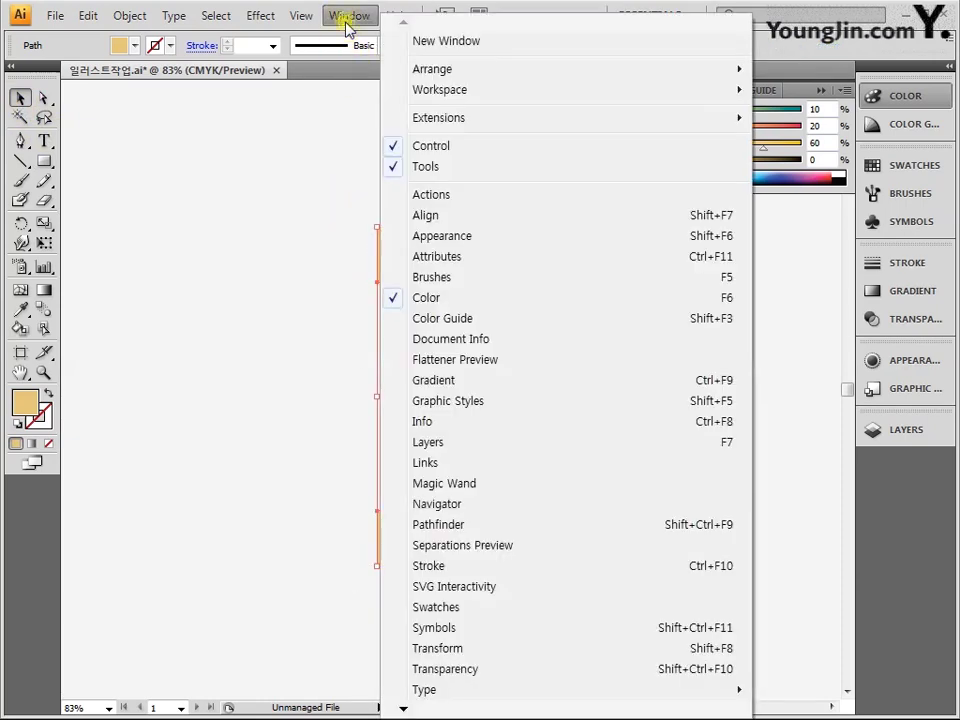
left_click(482, 220)
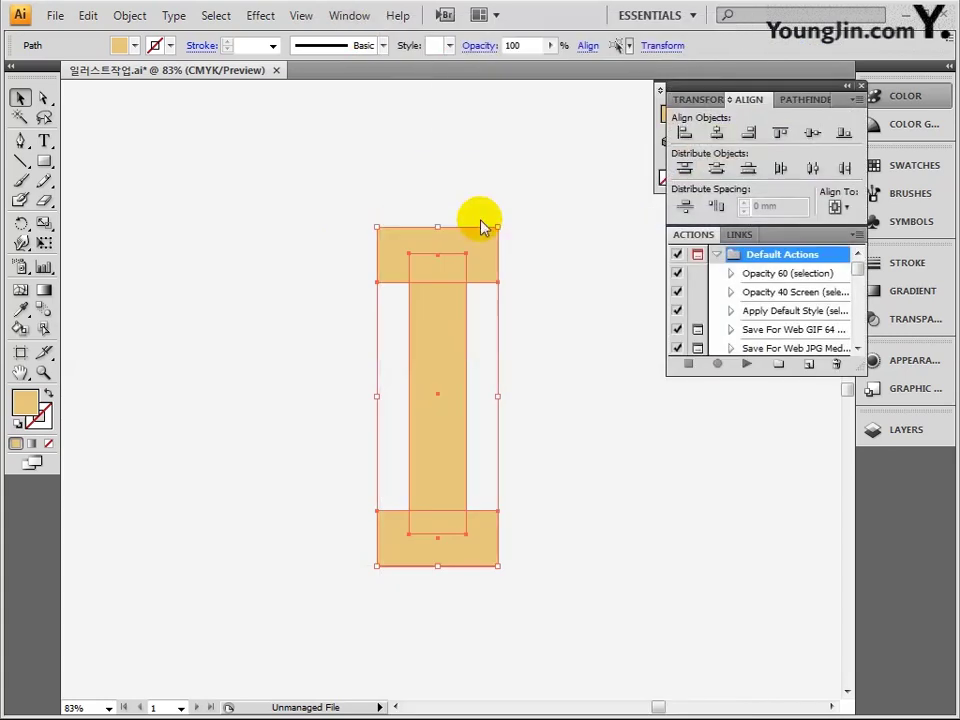
left_click(720, 140)
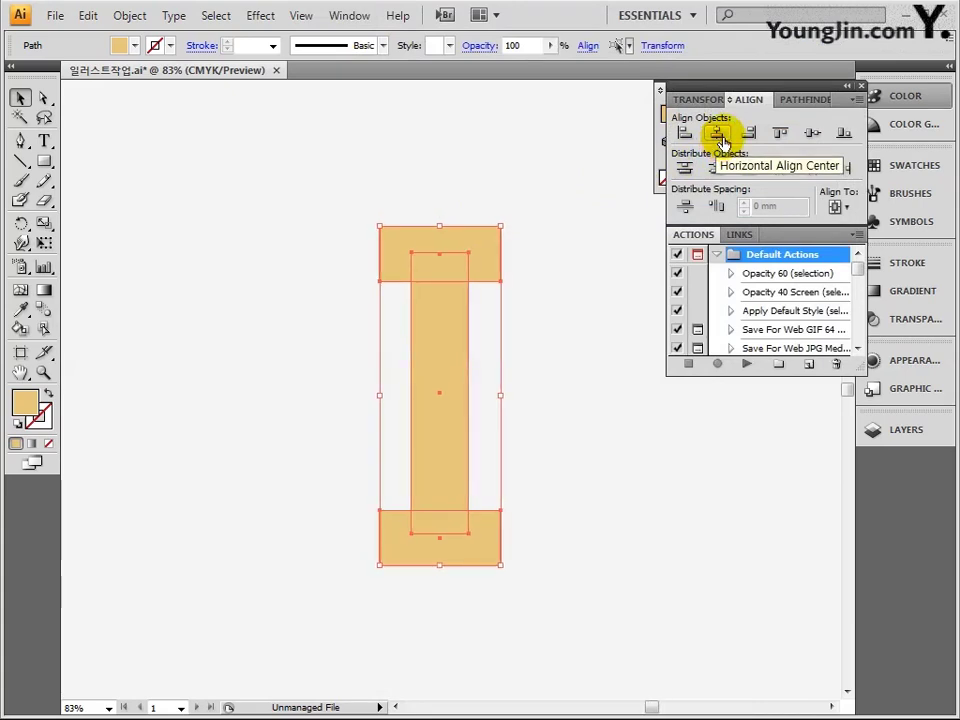
left_click(856, 86)
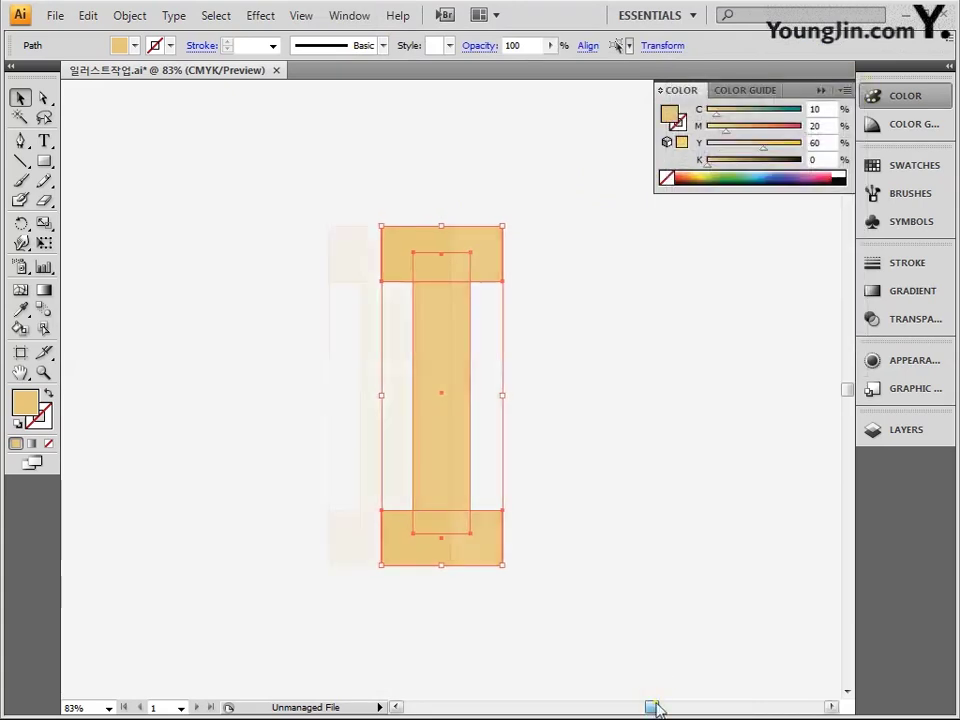
left_click_drag(651, 707, 656, 707)
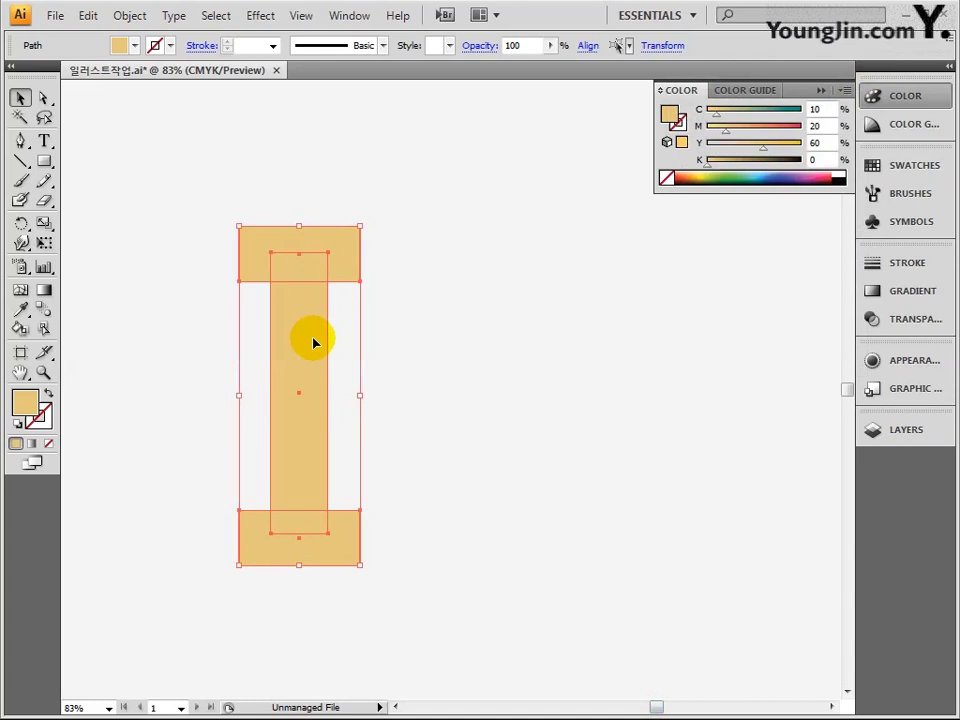
- Duplicate the tan I shape beside the original and fill the copy with C 50, M 70, Y 60, K 51
left_click_drag(313, 343, 549, 343)
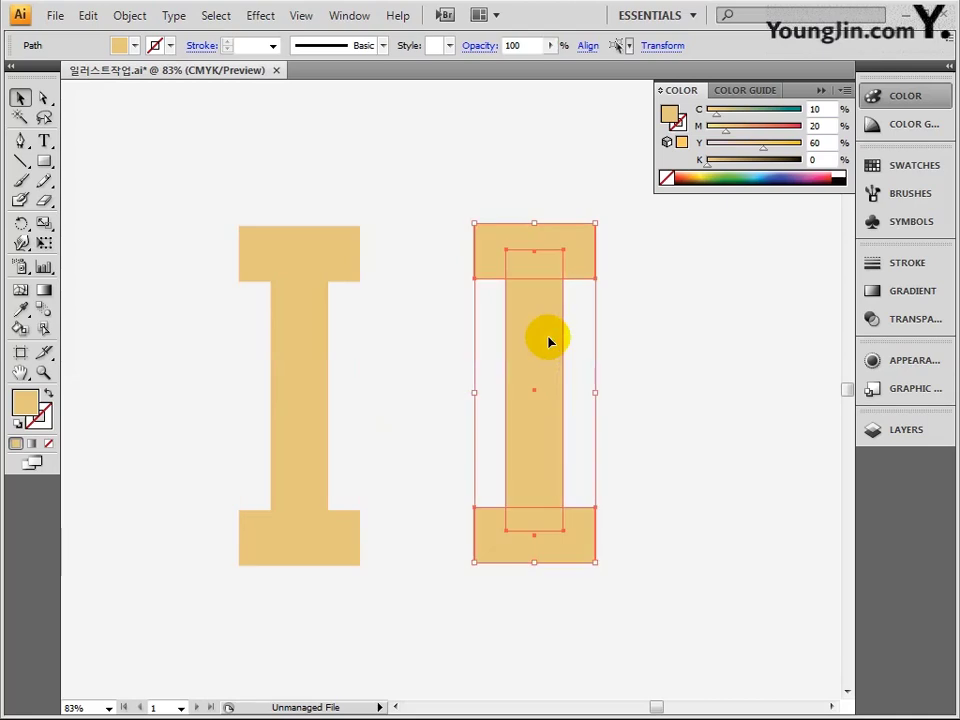
double_click(24, 401)
double_click(647, 410)
type("50")
key("Tab")
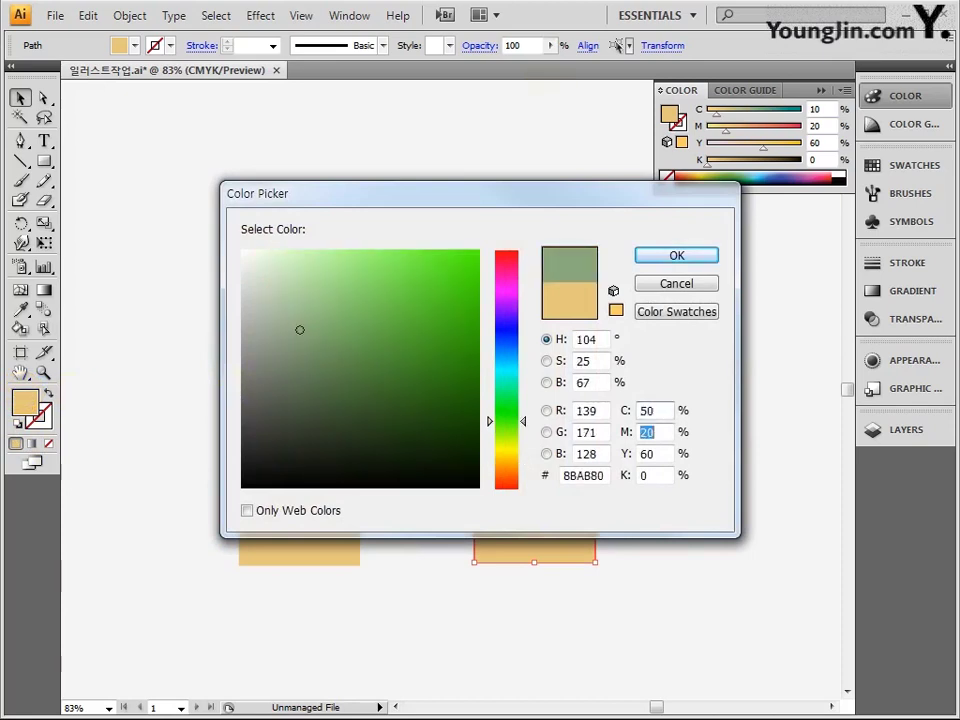
type("70")
key("Tab")
type("60")
key("Tab")
type("51")
left_click(676, 255)
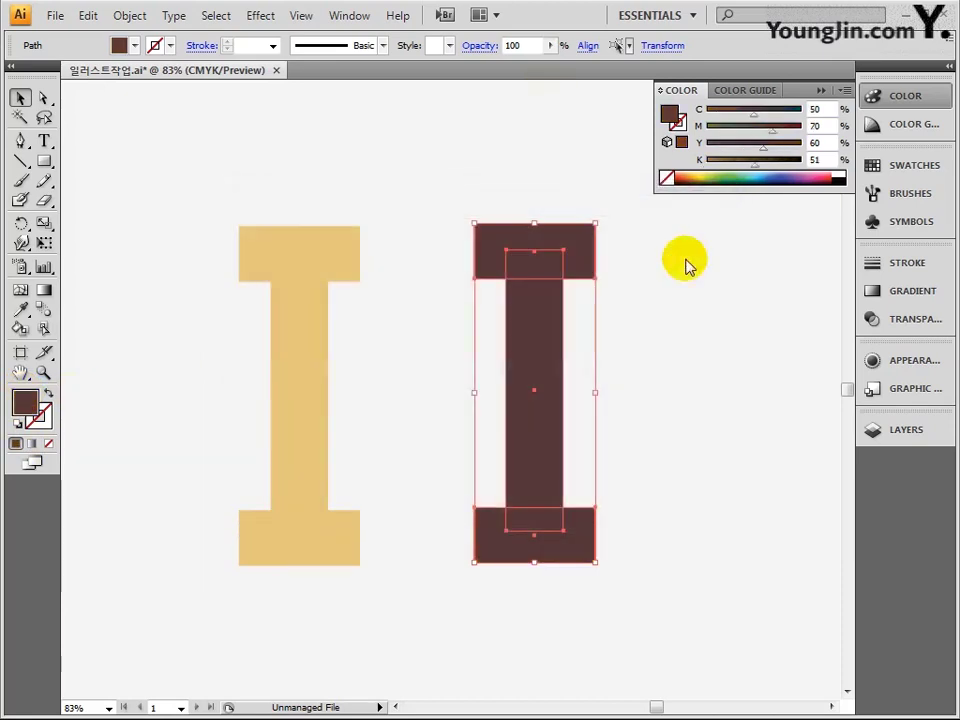
- Give the dark I copy a solid stroke in its fill color with a weight of 10 pt
key("x")
left_click(15, 444)
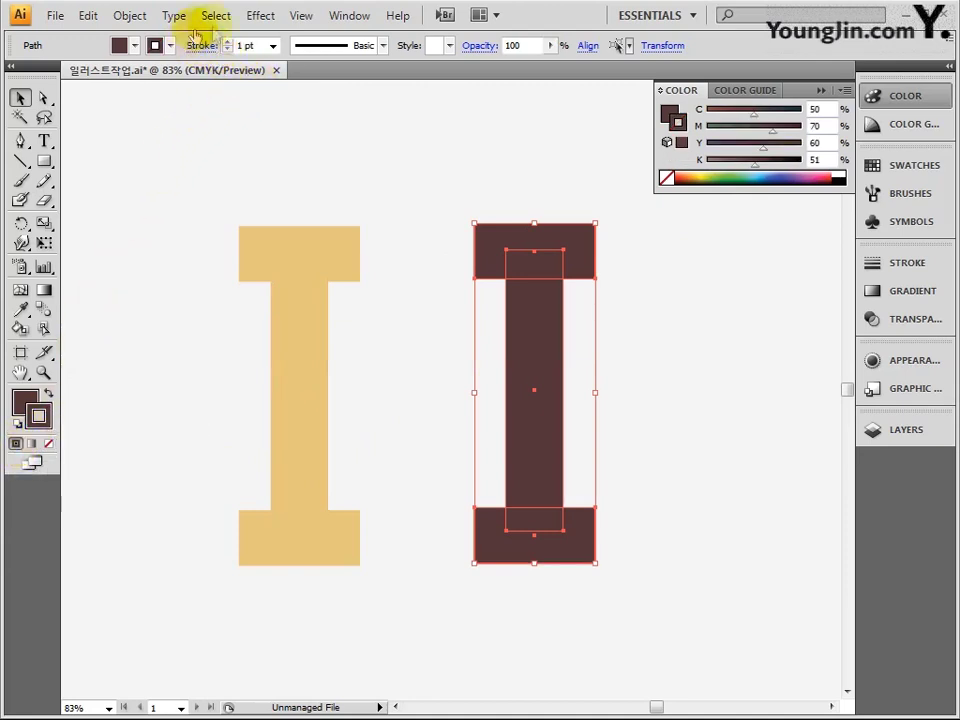
left_click(272, 45)
left_click(320, 215)
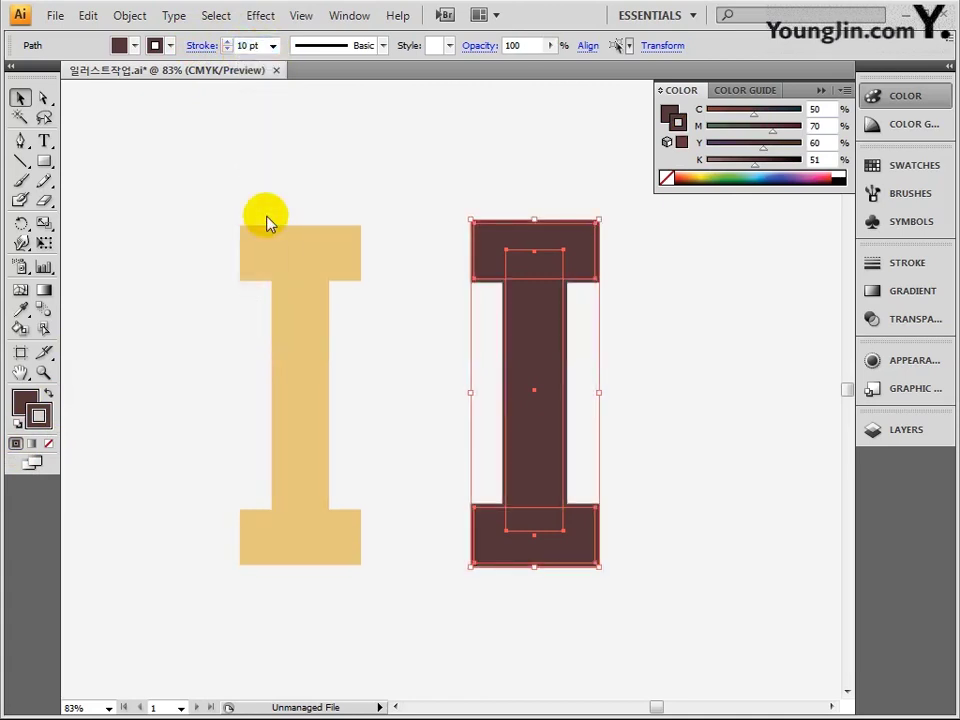
- Bring the tan I shape to the front, place it exactly over the dark I, and deselect it
left_click_drag(236, 215, 378, 570)
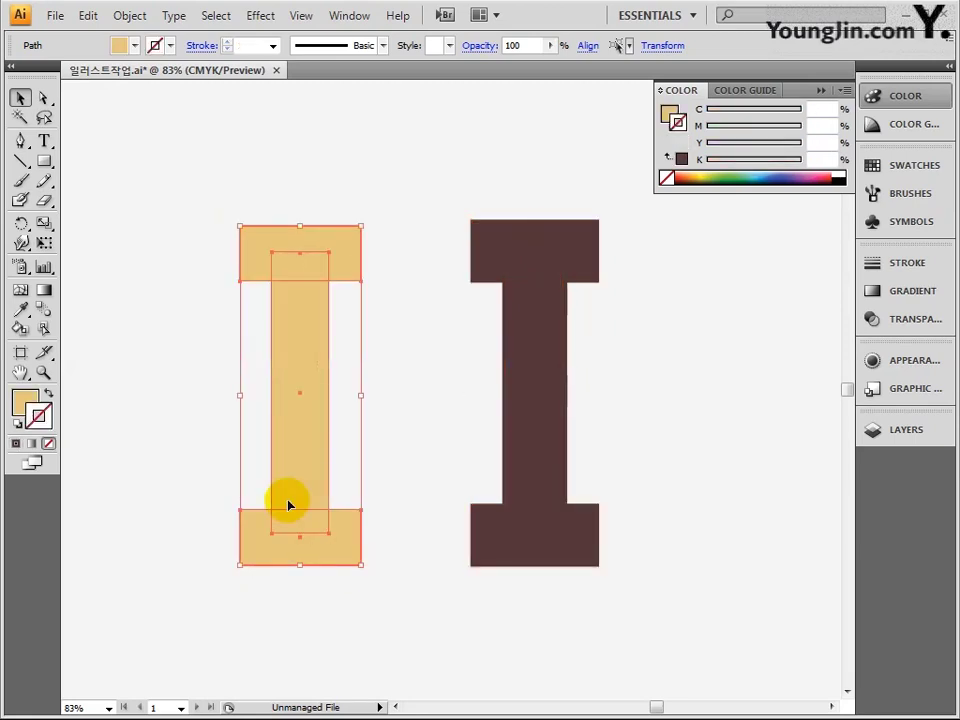
right_click(288, 505)
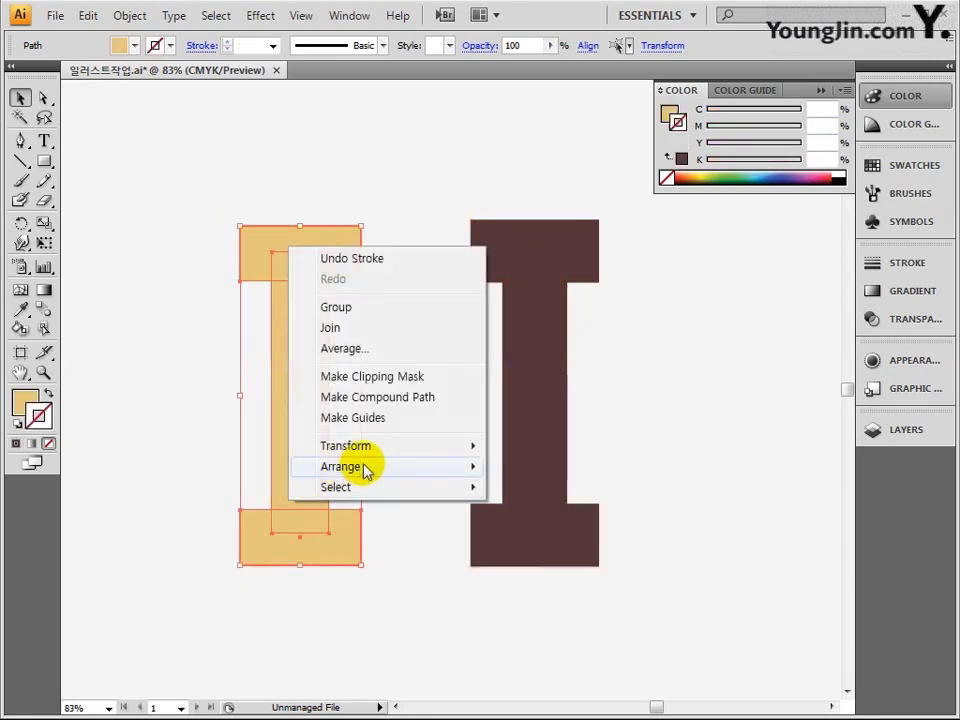
mouse_move(364, 469)
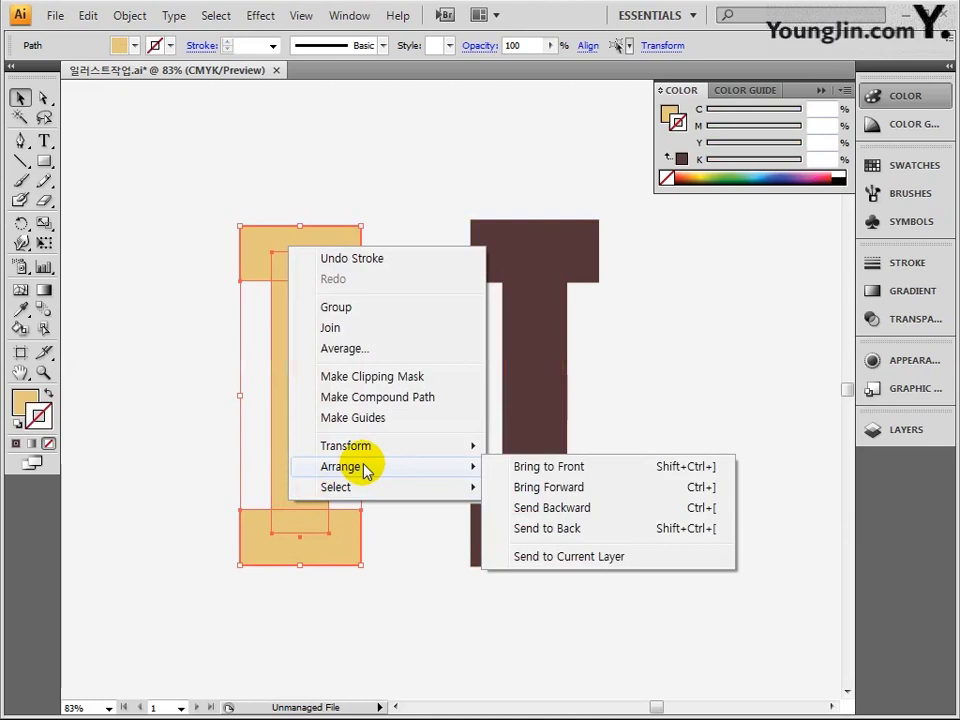
left_click(538, 468)
left_click_drag(306, 414, 539, 412)
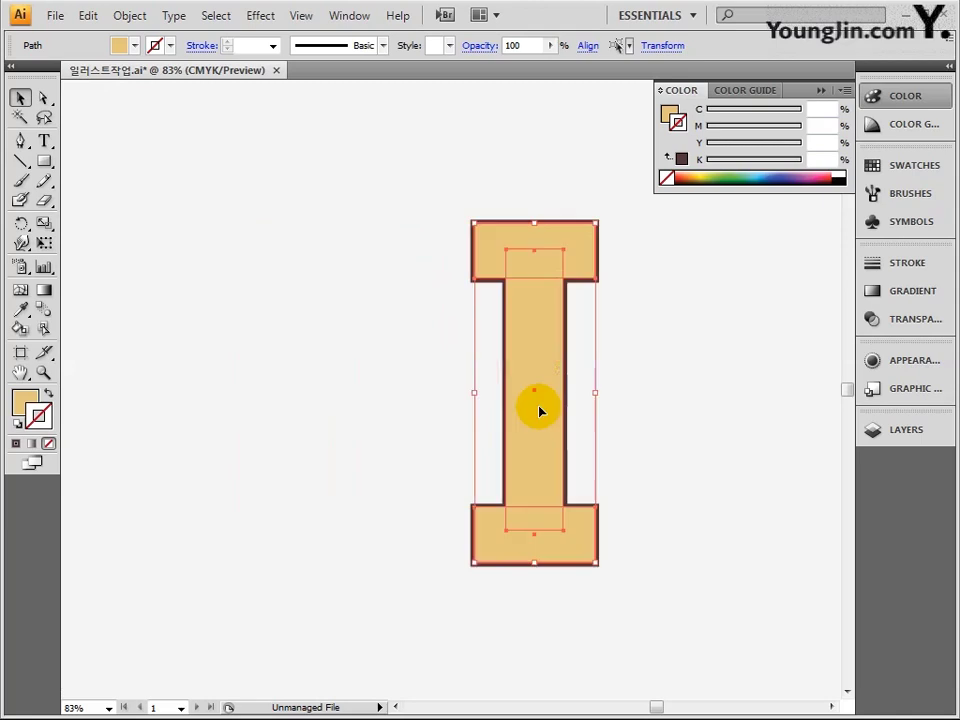
left_click(690, 435)
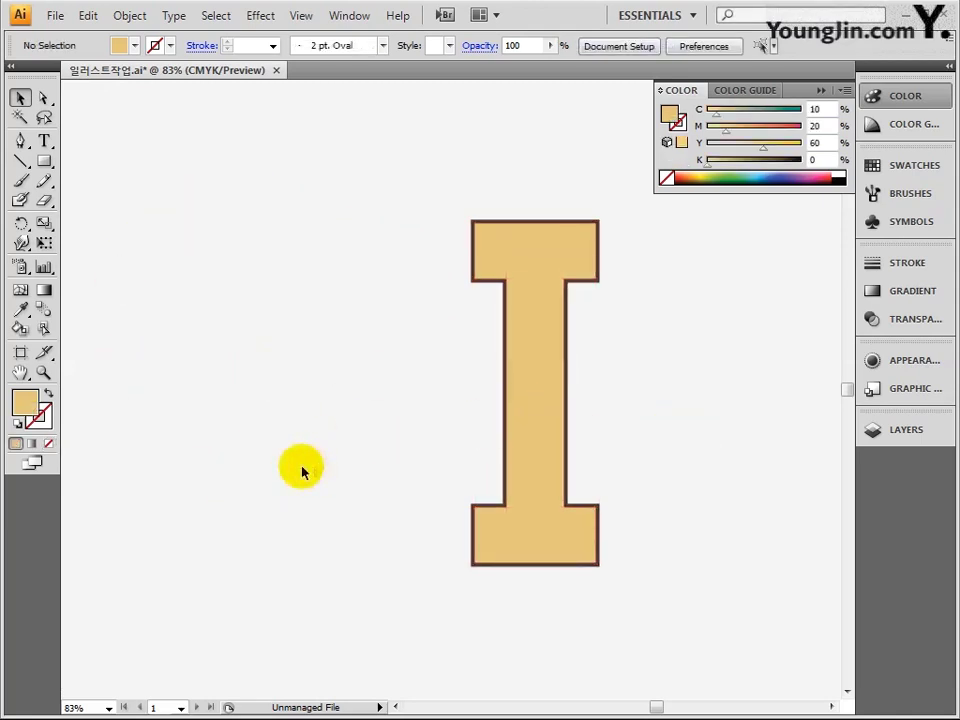
- Draw a small open right-angle corner path beside the I shape with the Pen tool and remove its fill
left_click(28, 144)
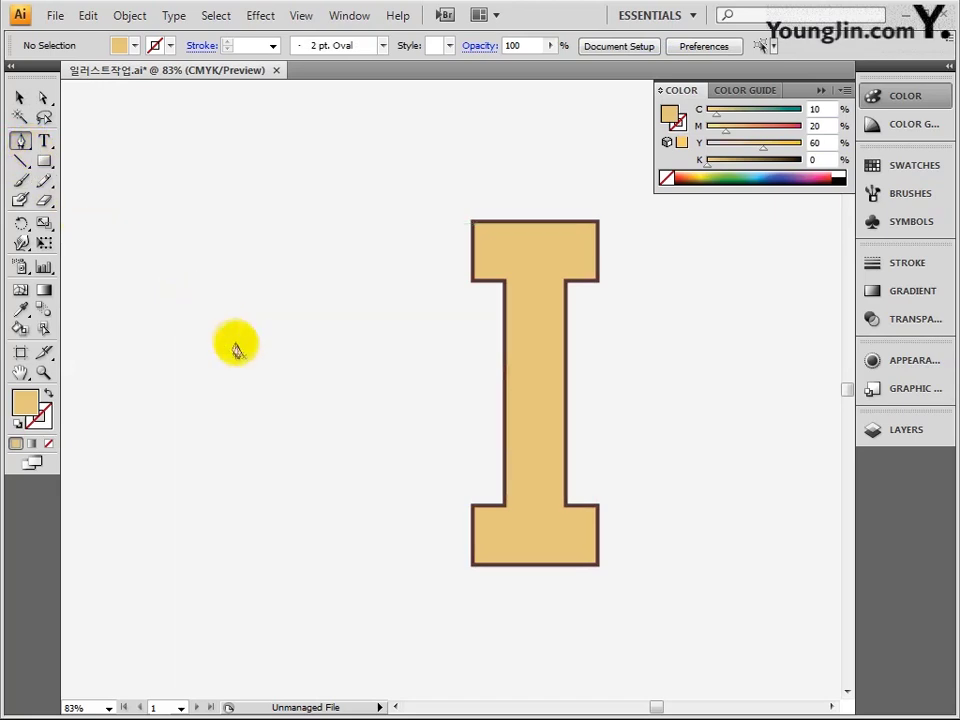
mouse_move(243, 355)
left_mouse_down()
mouse_move(257, 361)
mouse_move(255, 375)
left_mouse_up()
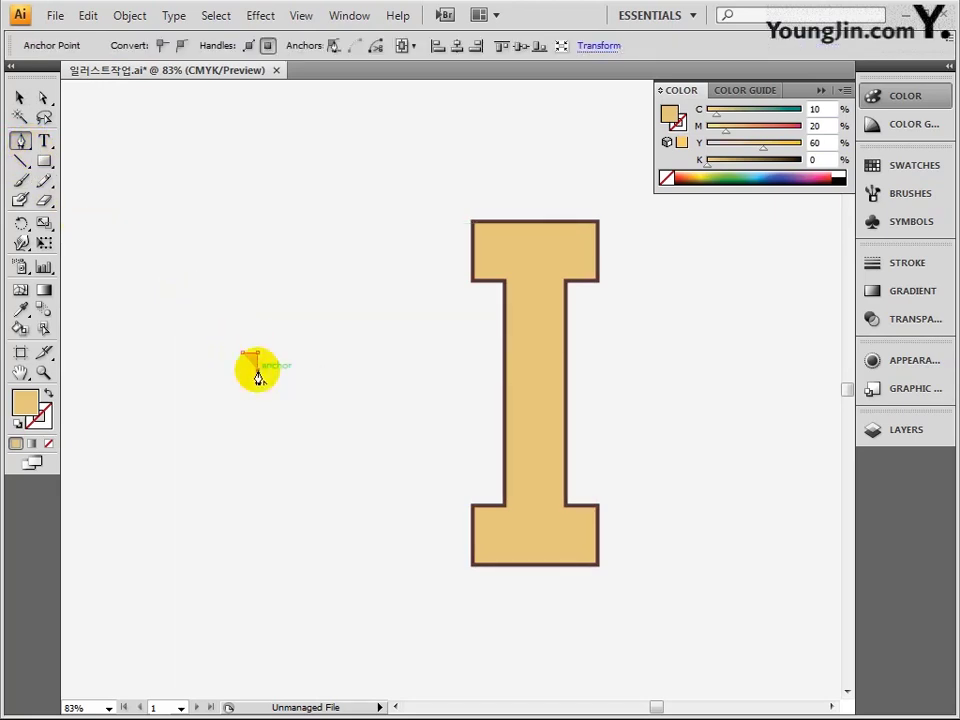
left_click(47, 442)
- Set the corner path's stroke color to C 50, M 70, Y 60, K 51 and its weight to 5 pt
double_click(48, 422)
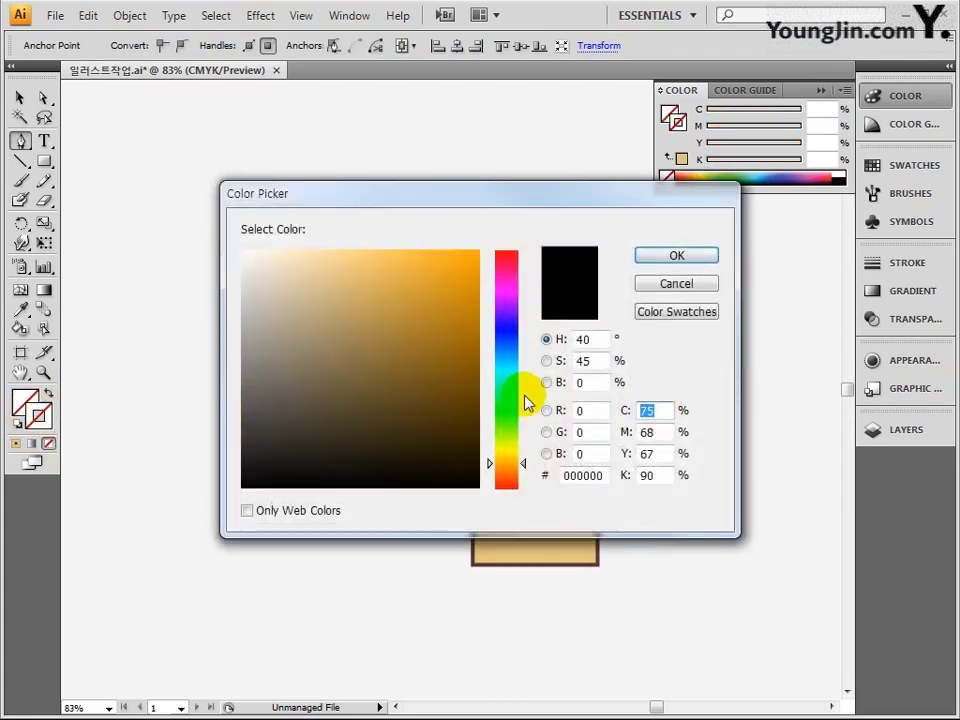
type("50")
key("Tab")
type("70")
key("Tab")
type("60")
key("Tab")
type("51")
key("Return")
key("v")
left_click(272, 45)
left_click(258, 152)
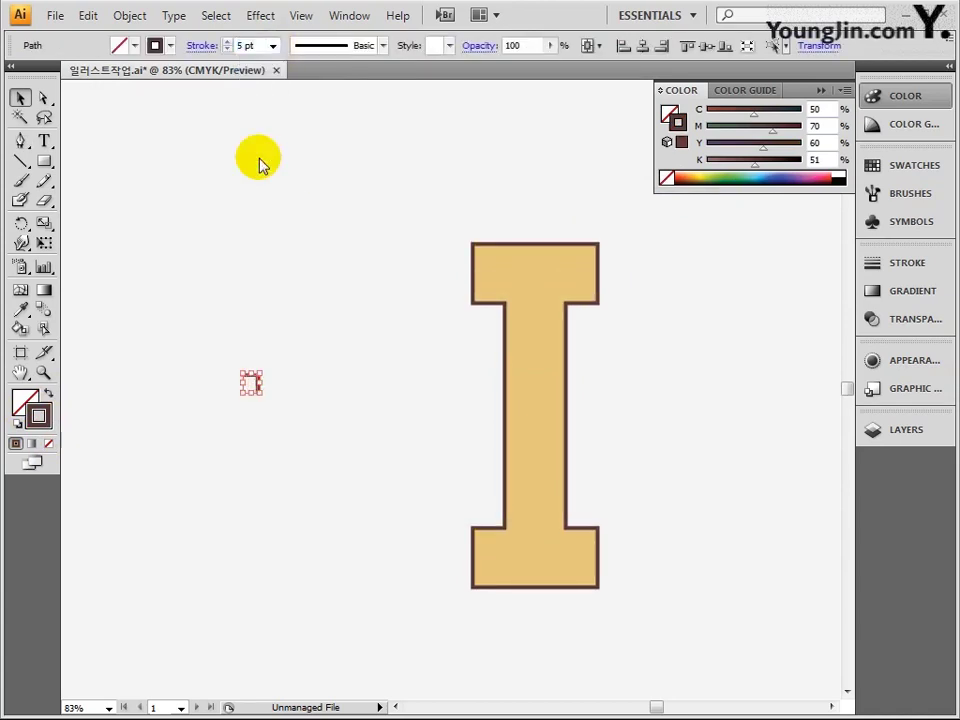
- Move the small corner path onto the I's upper bar so its vertical leg lines up with the stem's left outline
left_click_drag(256, 385, 504, 293)
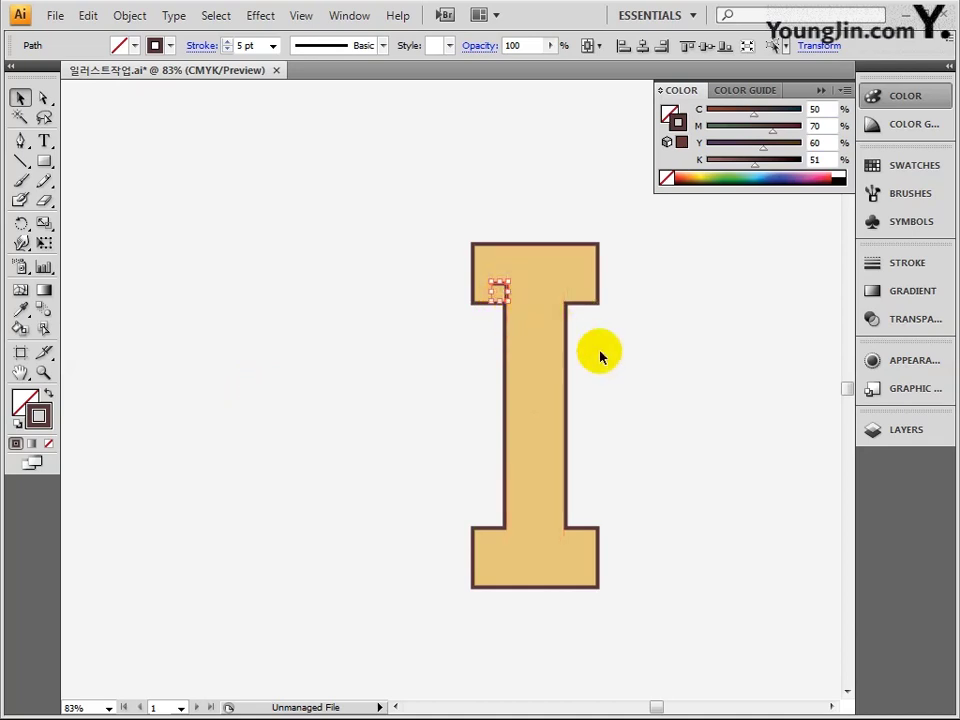
left_click(700, 376)
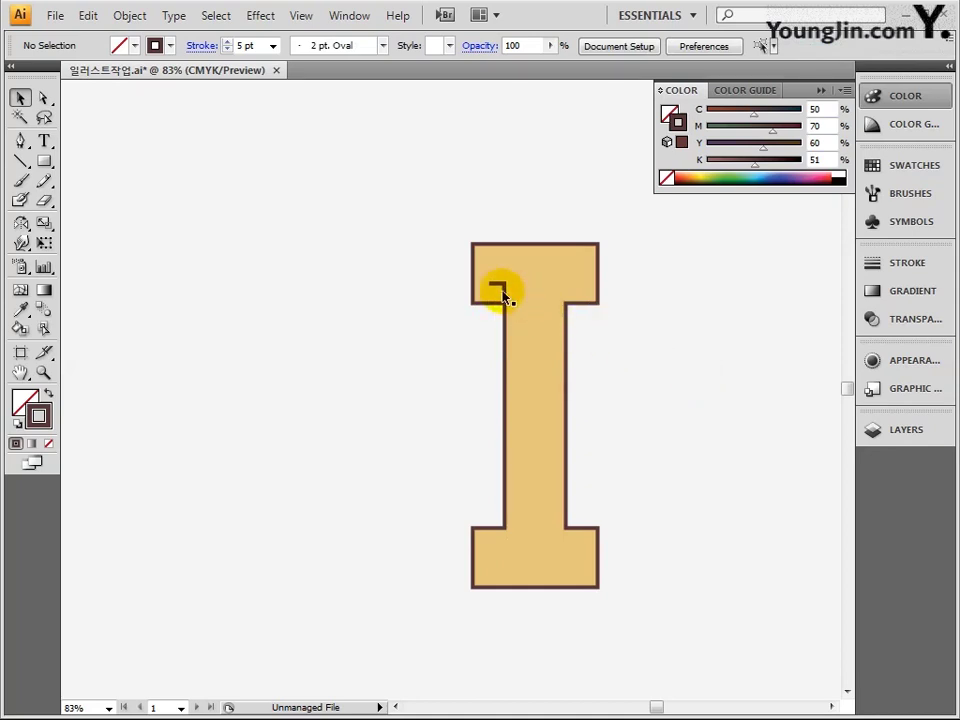
left_click_drag(503, 296, 490, 284)
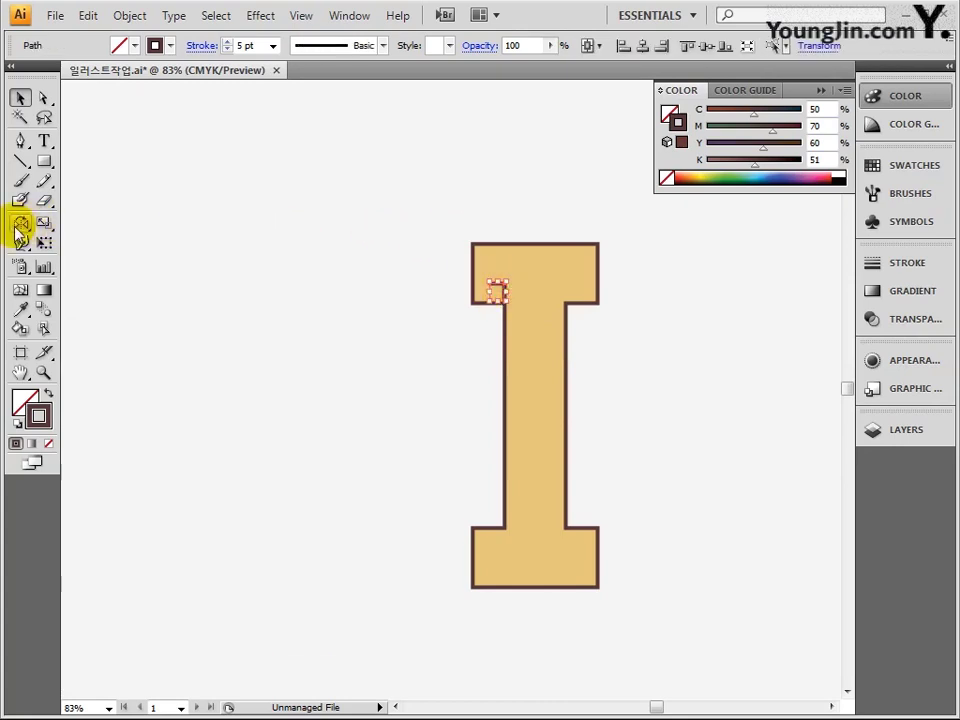
- Make a copy of the corner path reflected across the vertical axis and shift it to line up with the stem's right outline
double_click(20, 225)
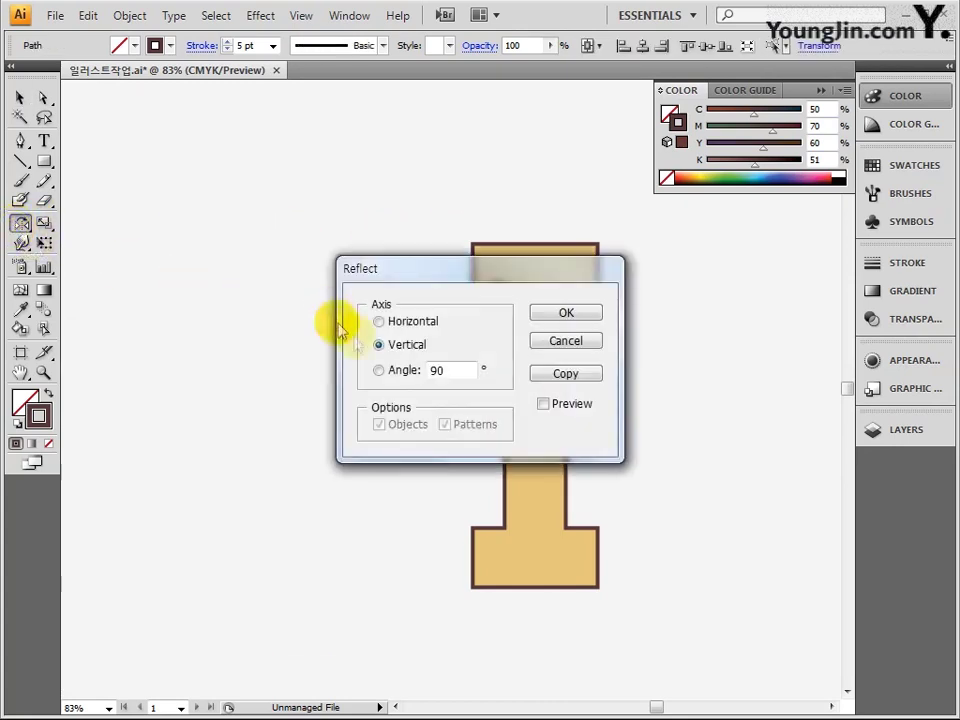
left_click(546, 374)
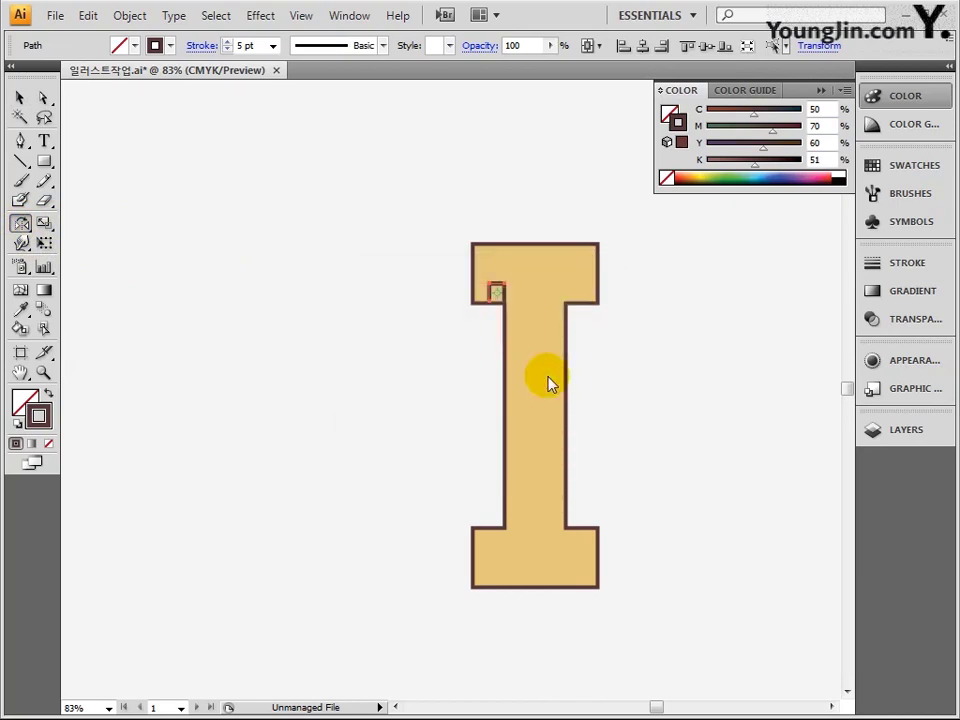
key("shift+Right")
key("shift+Right")
key("shift+Right")
key("shift+Right")
key("shift+Right")
key("shift+Right")
key("shift+Right")
key("shift+Right")
key("shift+Right")
key("Right")
key("Right")
key("Right")
key("Right")
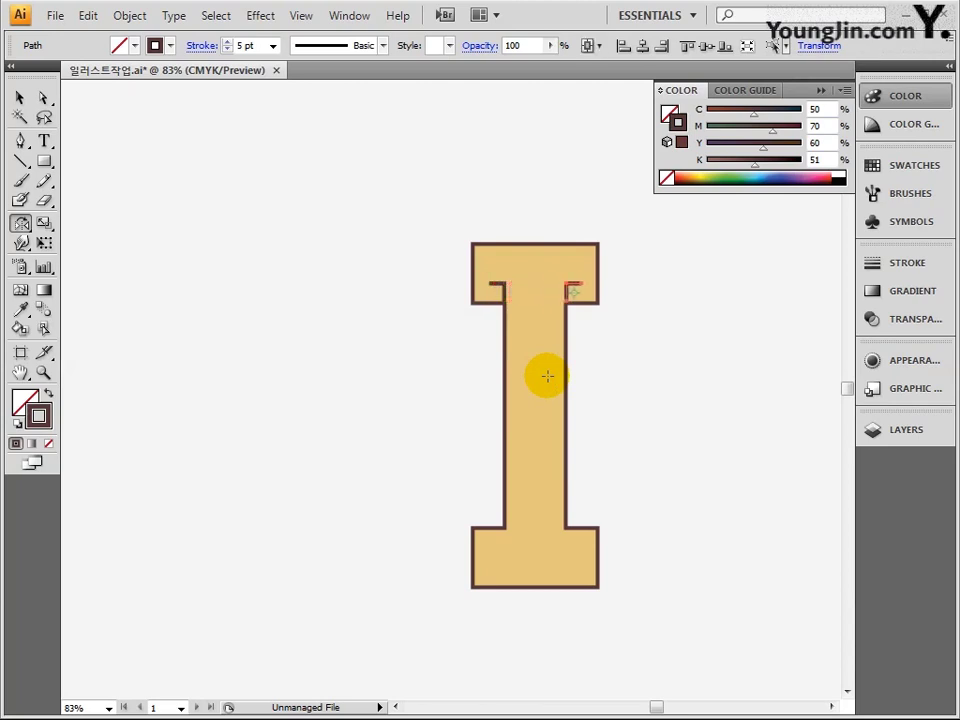
left_click(20, 97)
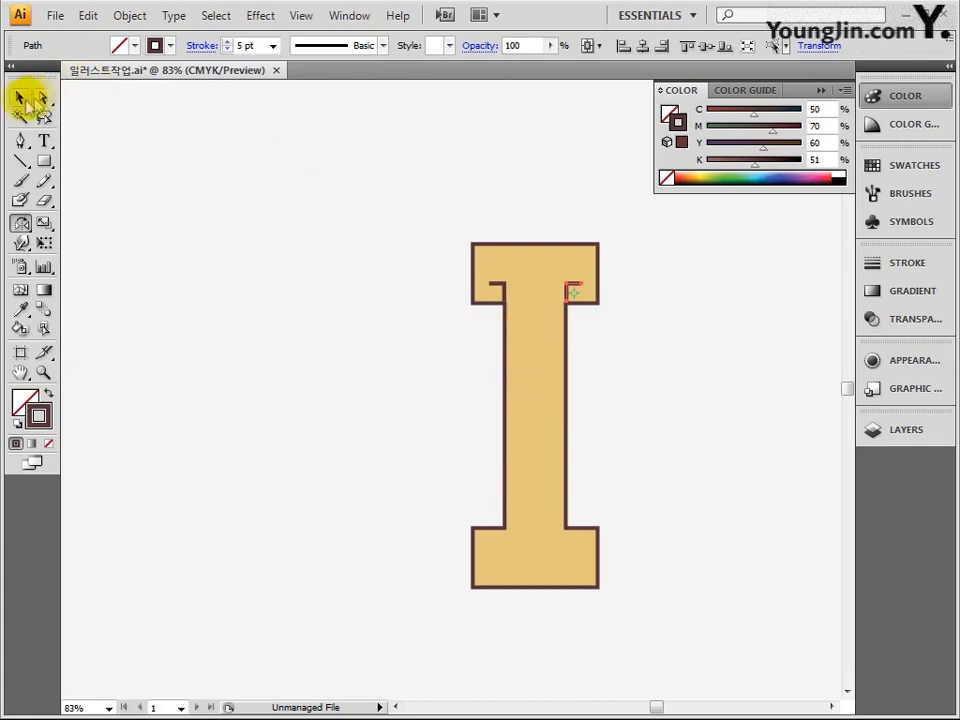
left_click(645, 383)
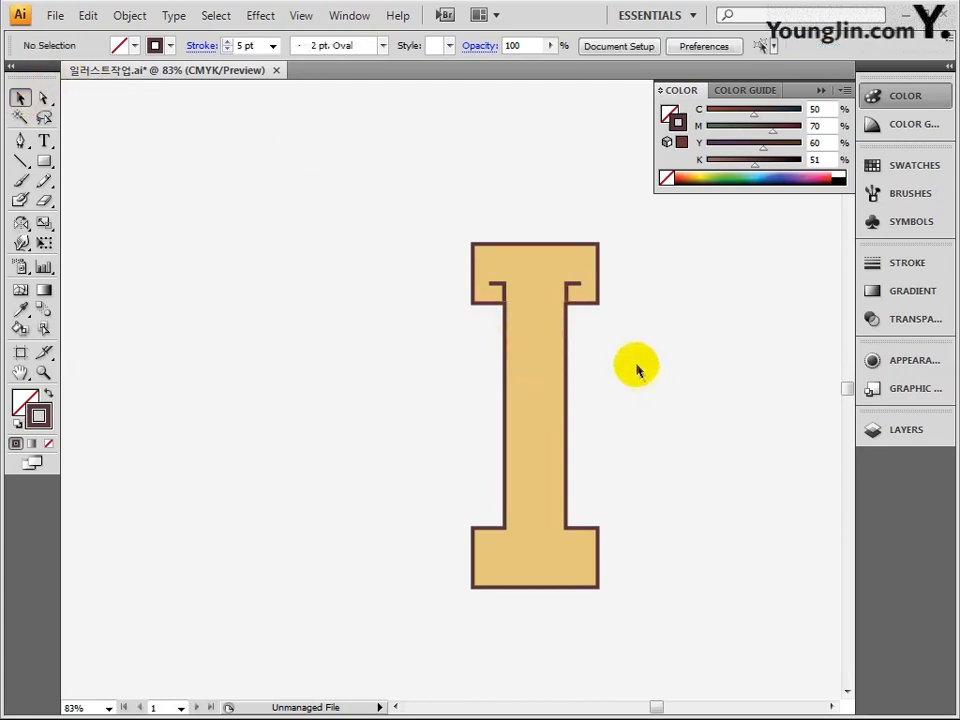
- Duplicate both corner paths onto the I's lower bar, turn the copies upside down with Free Transform, and deselect them
left_click(510, 293)
left_click_drag(499, 284, 568, 549)
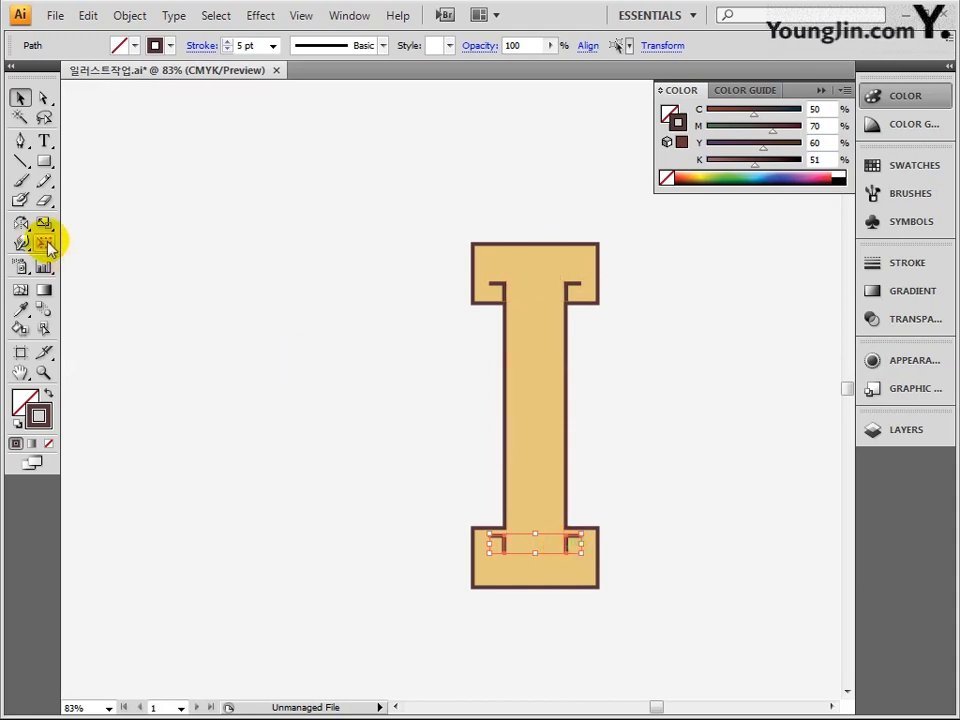
left_click(45, 243)
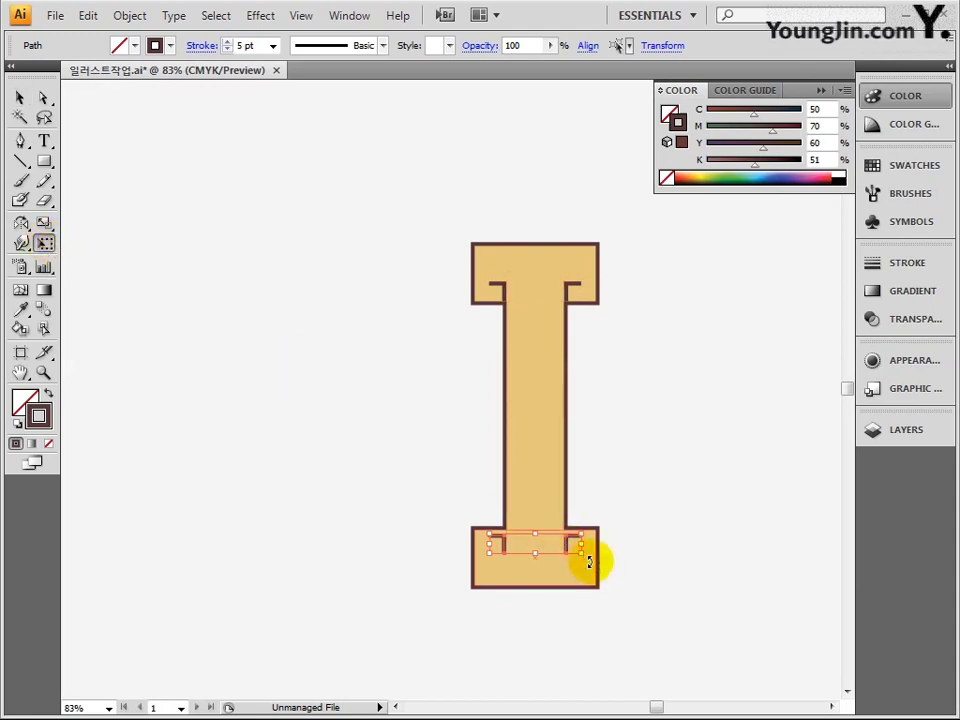
left_click_drag(591, 546, 501, 523)
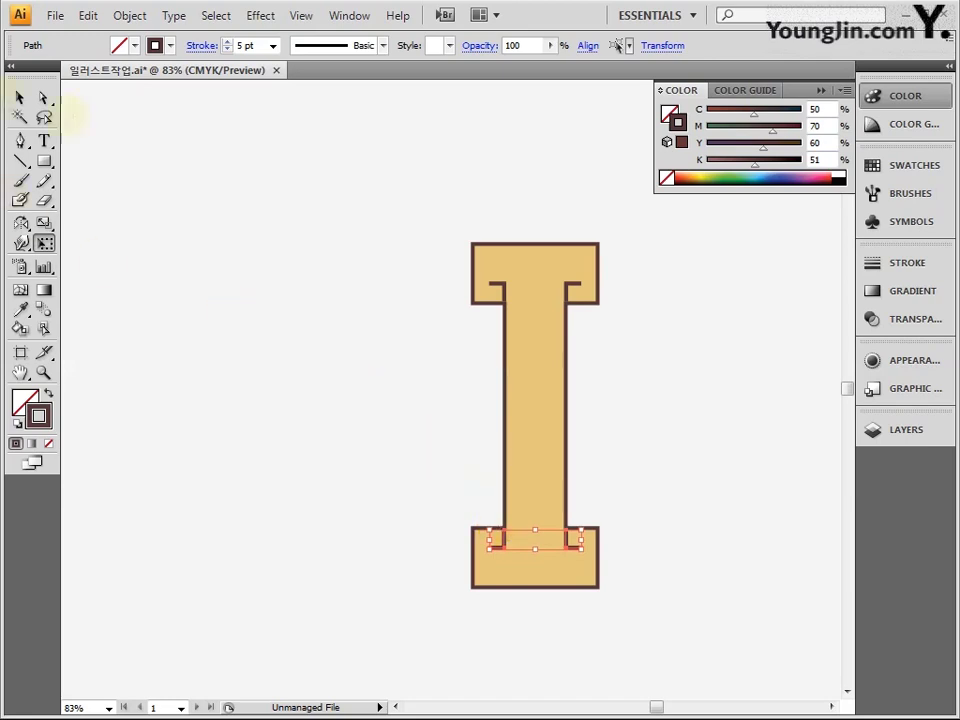
key("v")
left_click(726, 579)
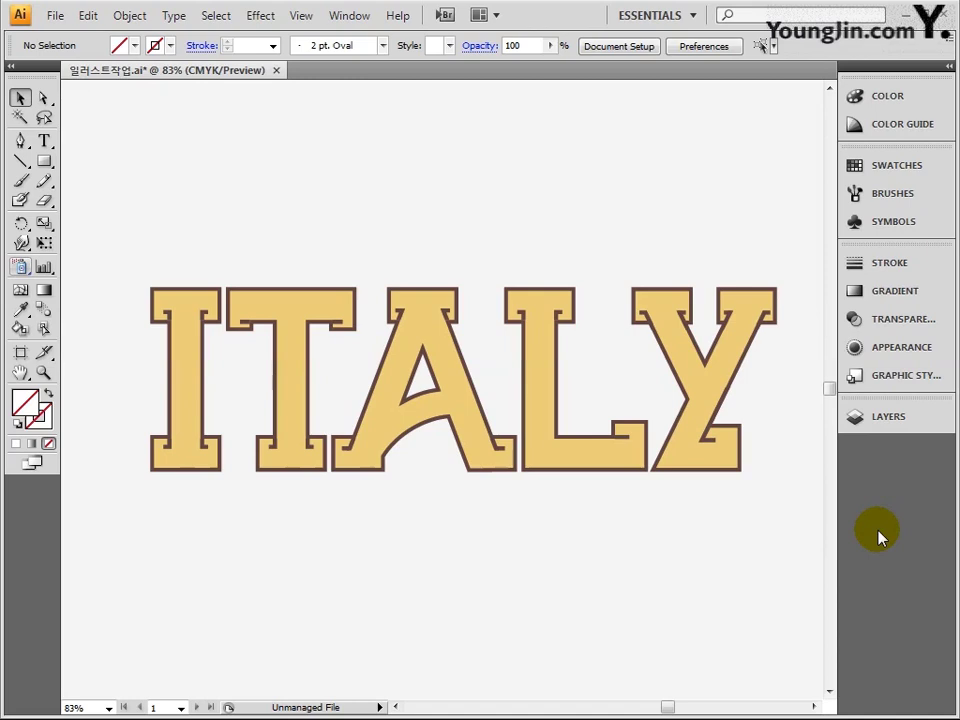
- Select all of the ITALY lettering, convert its strokes to outlines, and deselect it
left_click_drag(124, 257, 795, 525)
left_click(129, 16)
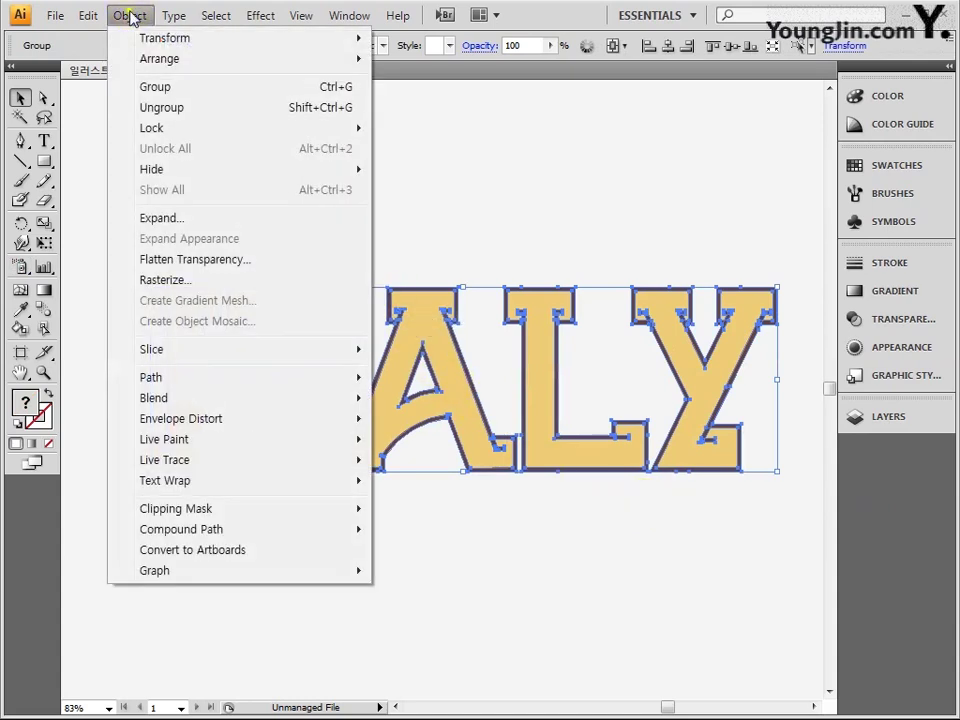
mouse_move(202, 385)
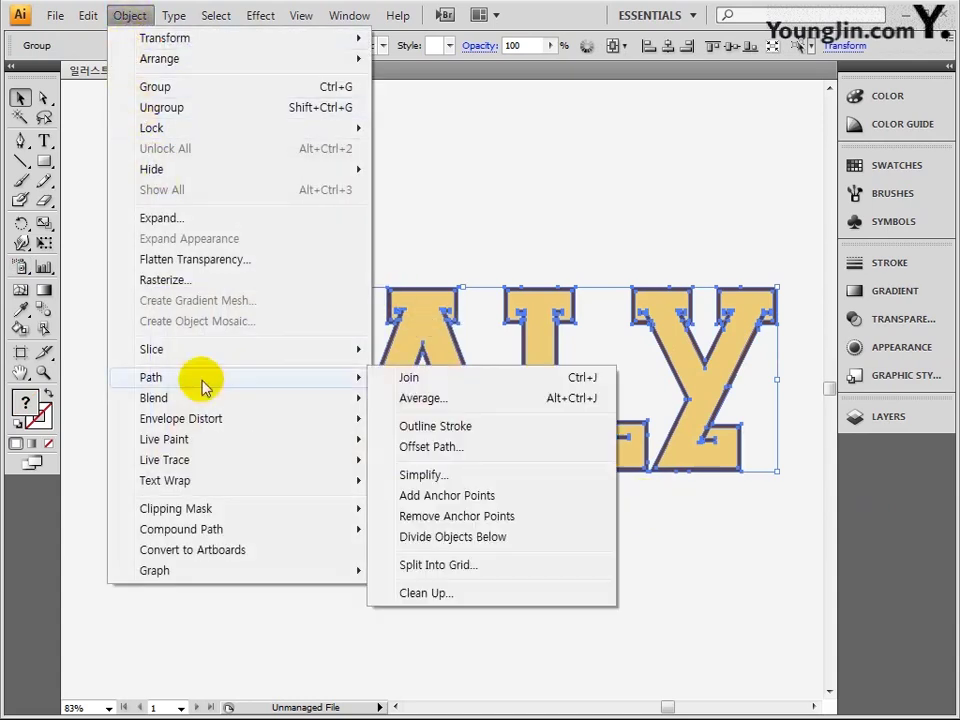
left_click(445, 427)
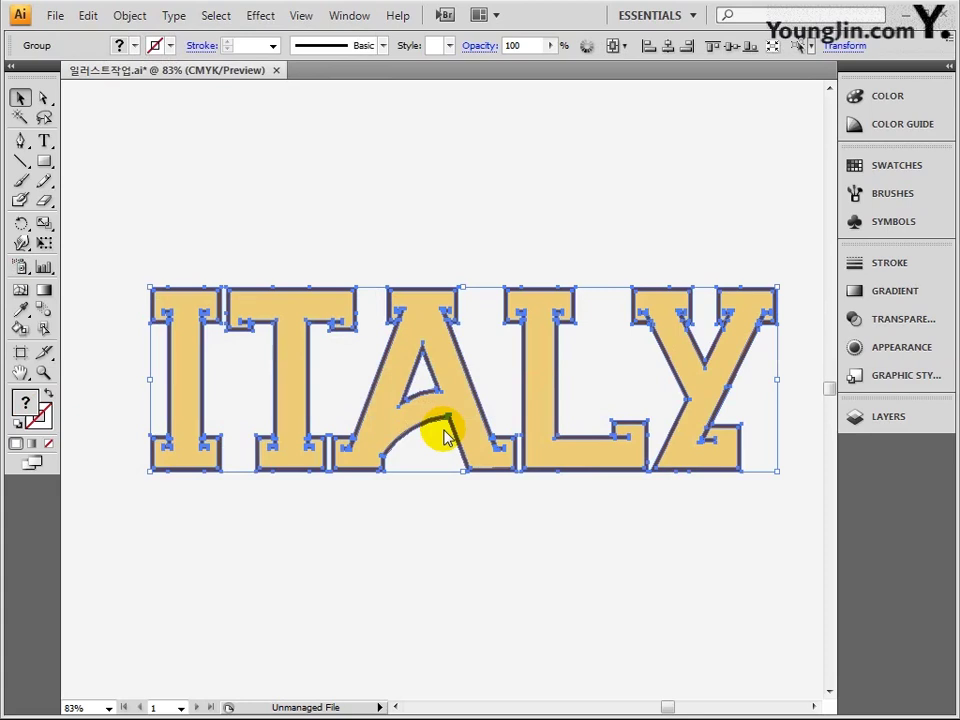
left_click(440, 516)
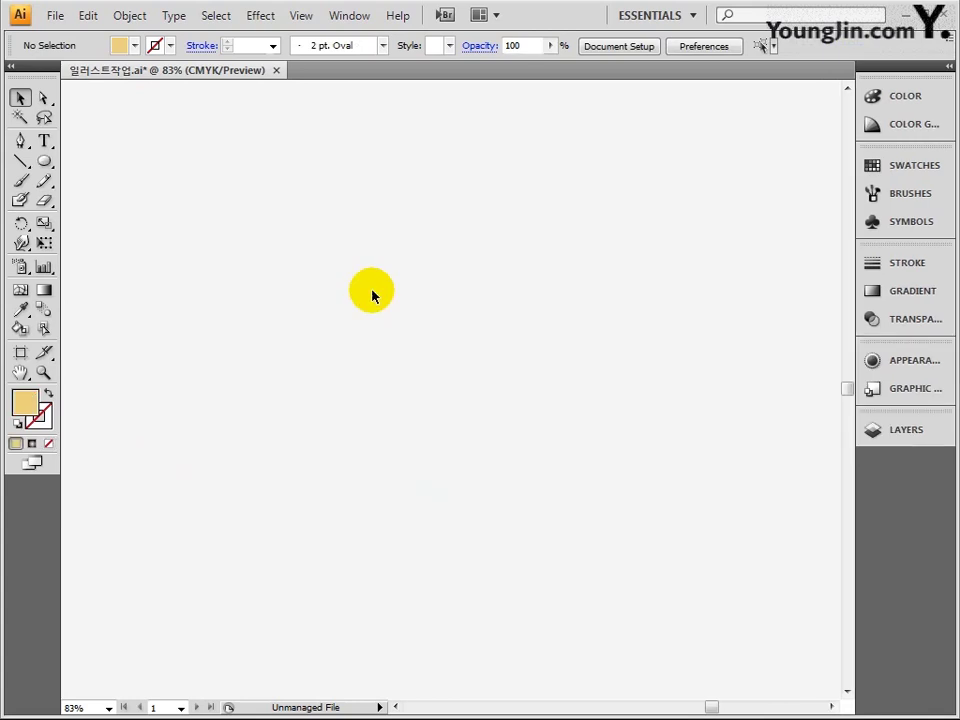
- Draw a large circle in an empty area and fill it with a radial gradient at an angle of 130°
left_click(46, 164)
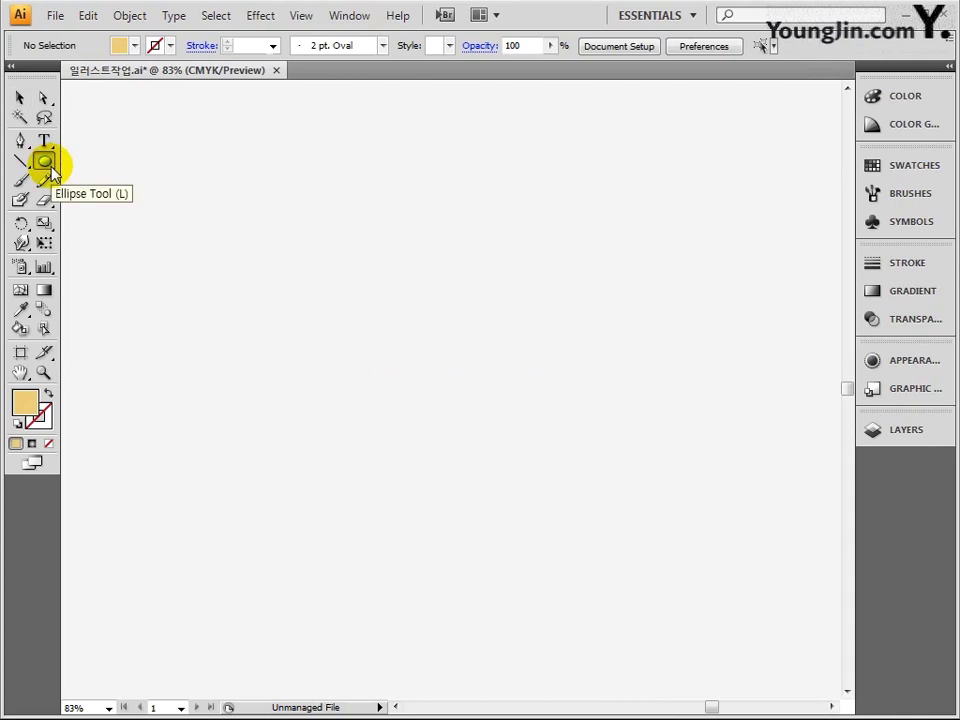
left_click_drag(120, 192, 326, 484)
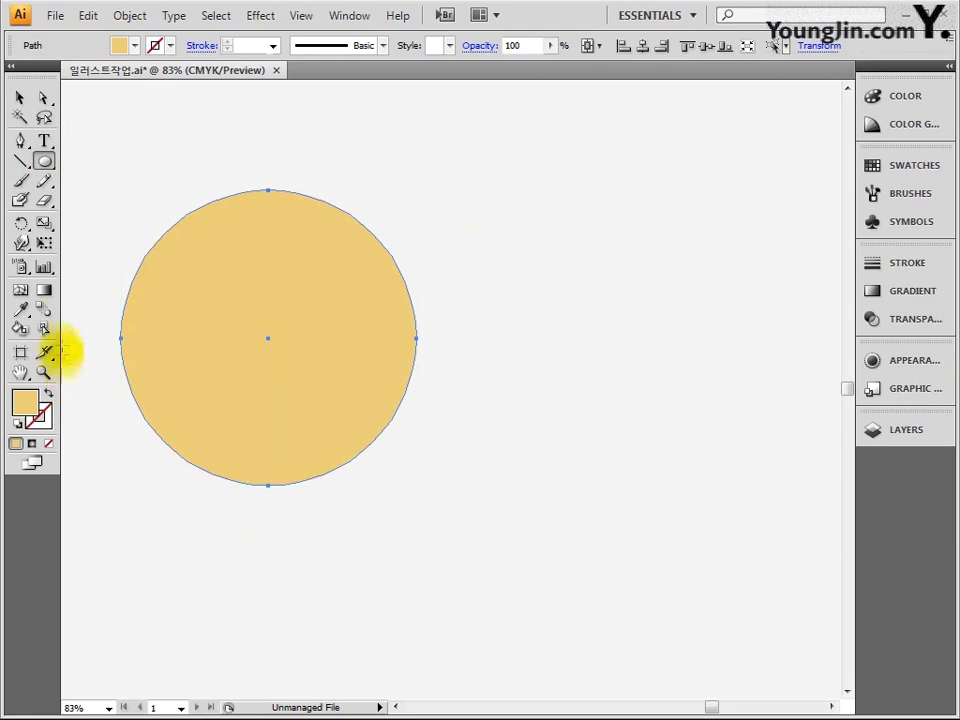
double_click(51, 296)
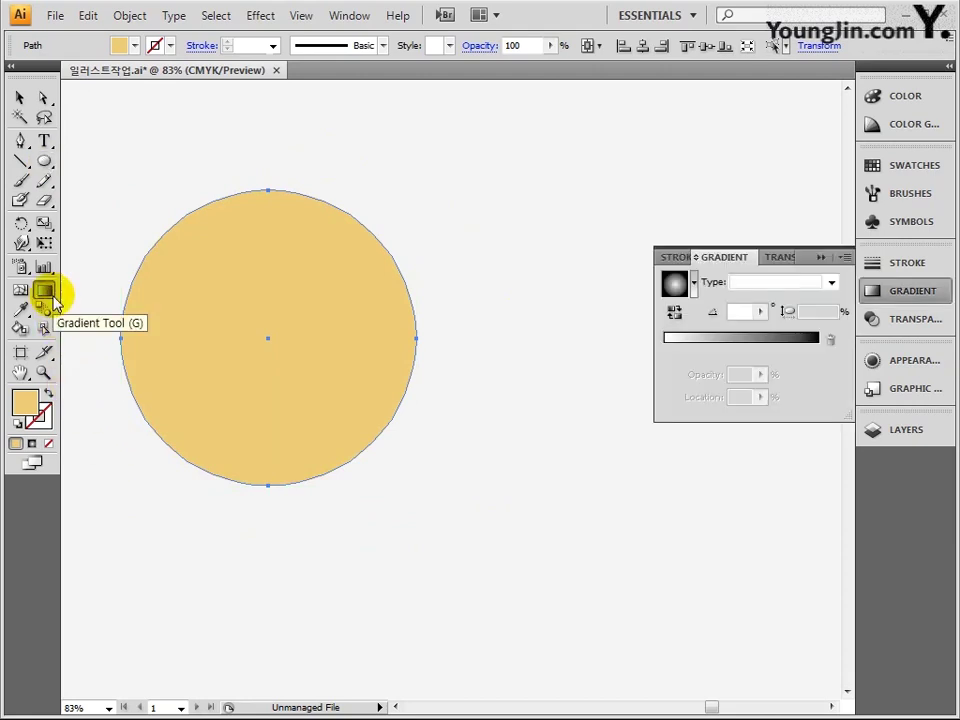
left_click(765, 284)
left_click(768, 300)
type("130")
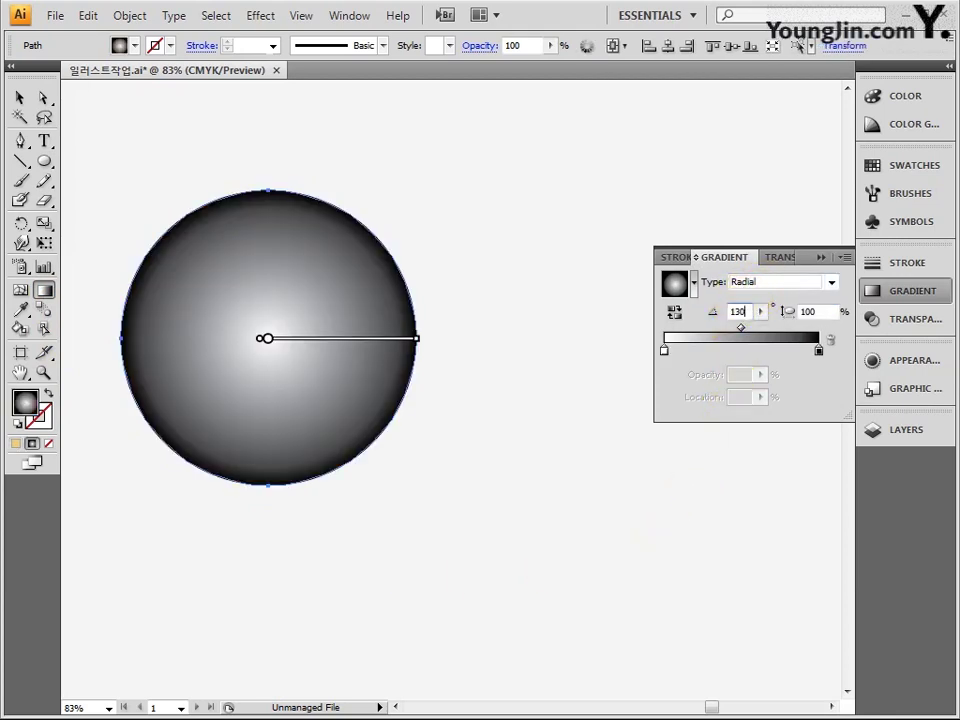
key("Return")
- Examine the opacity, location and colour of the radial gradient's white starting stop
left_click(664, 350)
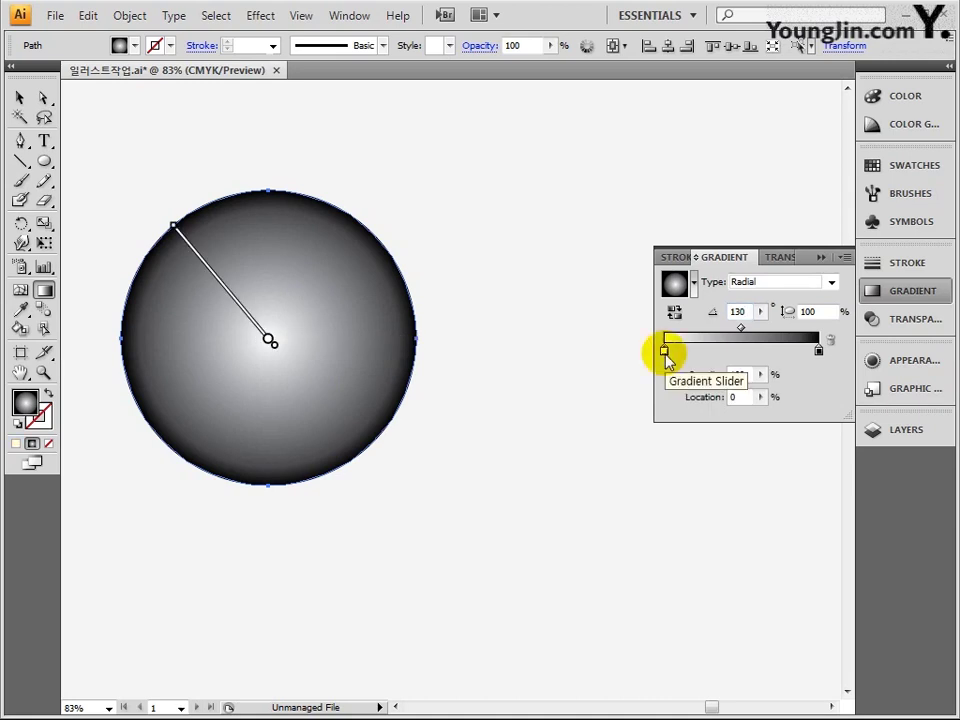
left_click(735, 374)
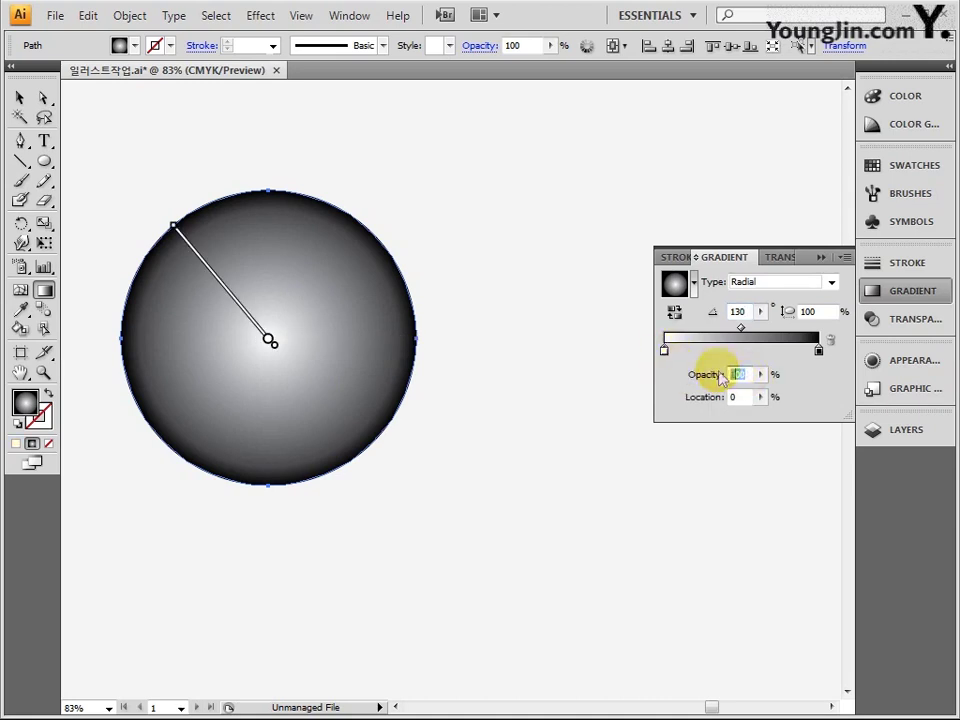
left_click(740, 397)
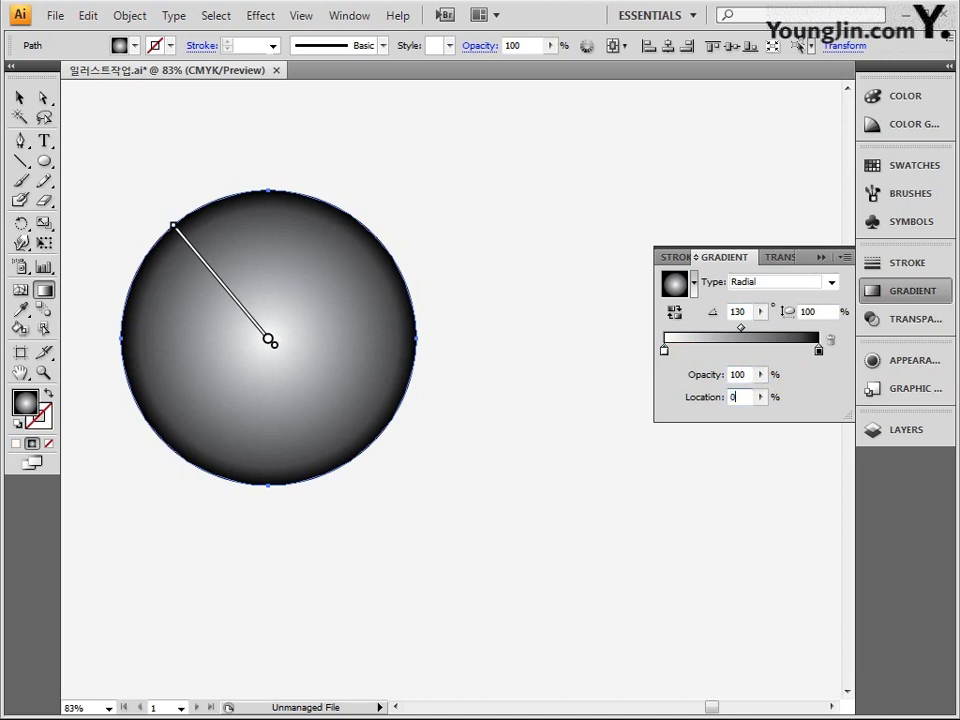
left_click(891, 95)
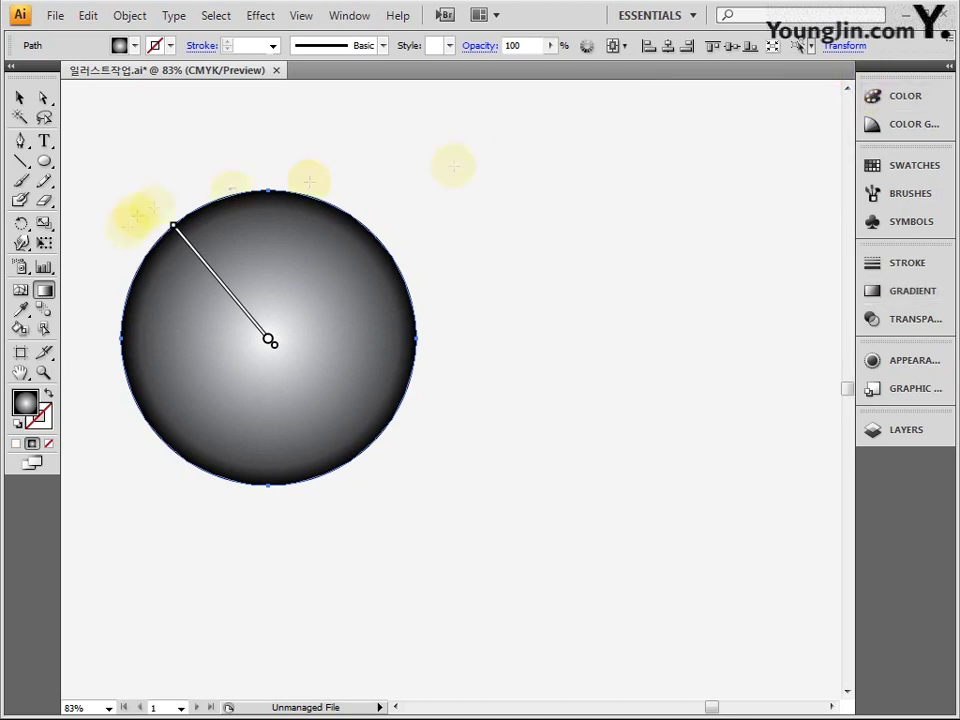
- Recolour the gradient's black end stop to orange with C 0, M 50, Y 100, K 0
left_click(43, 291)
left_click(819, 351)
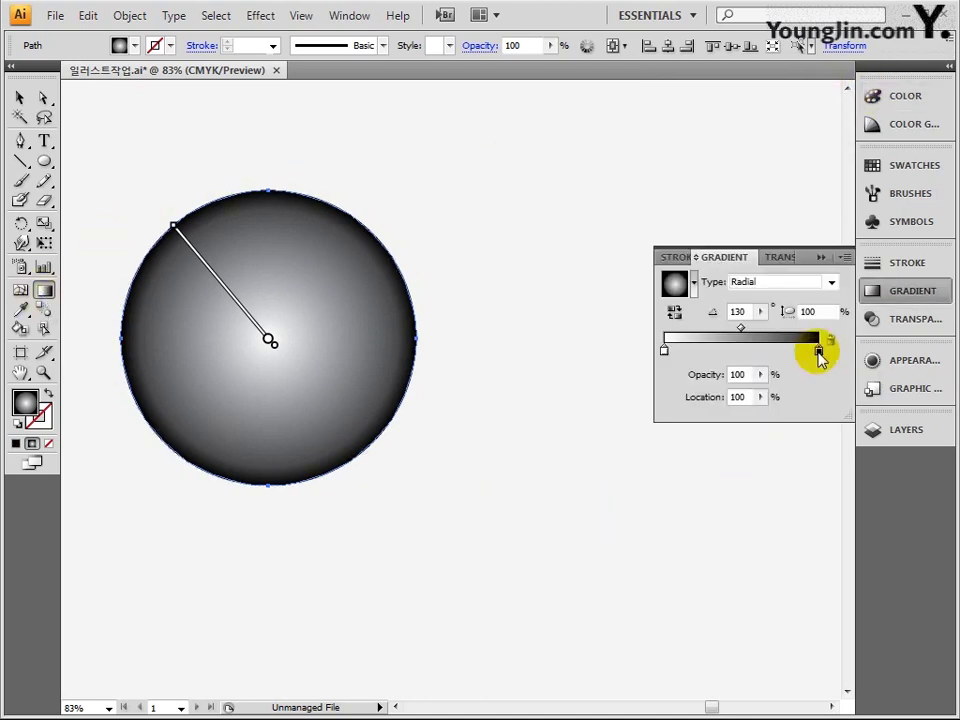
left_click(750, 375)
key("Tab")
type("100")
key("F6")
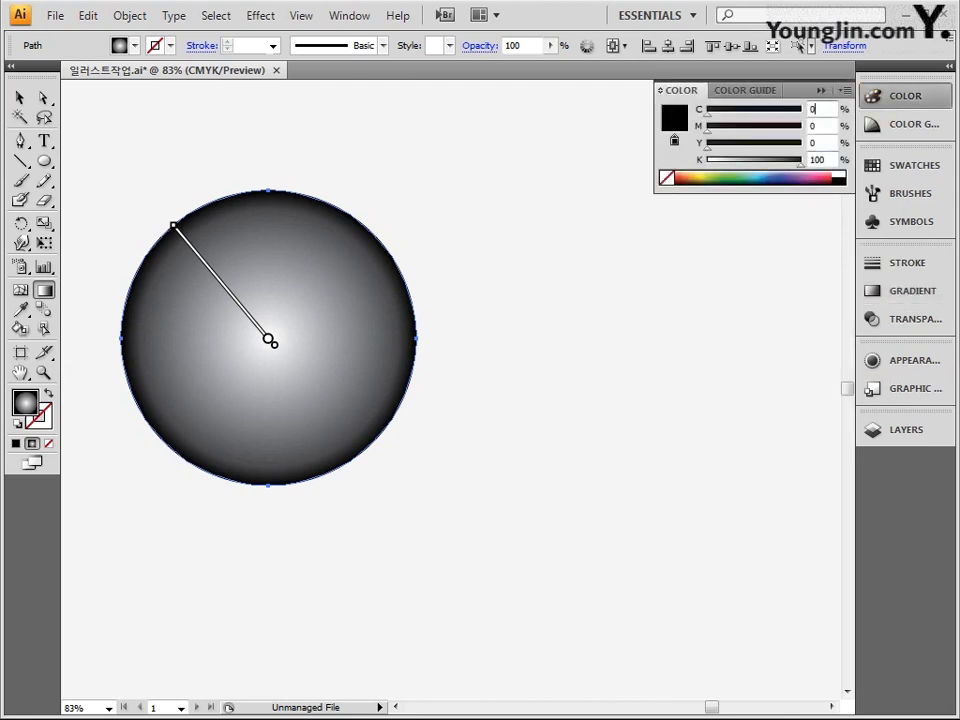
key("Tab")
type("100")
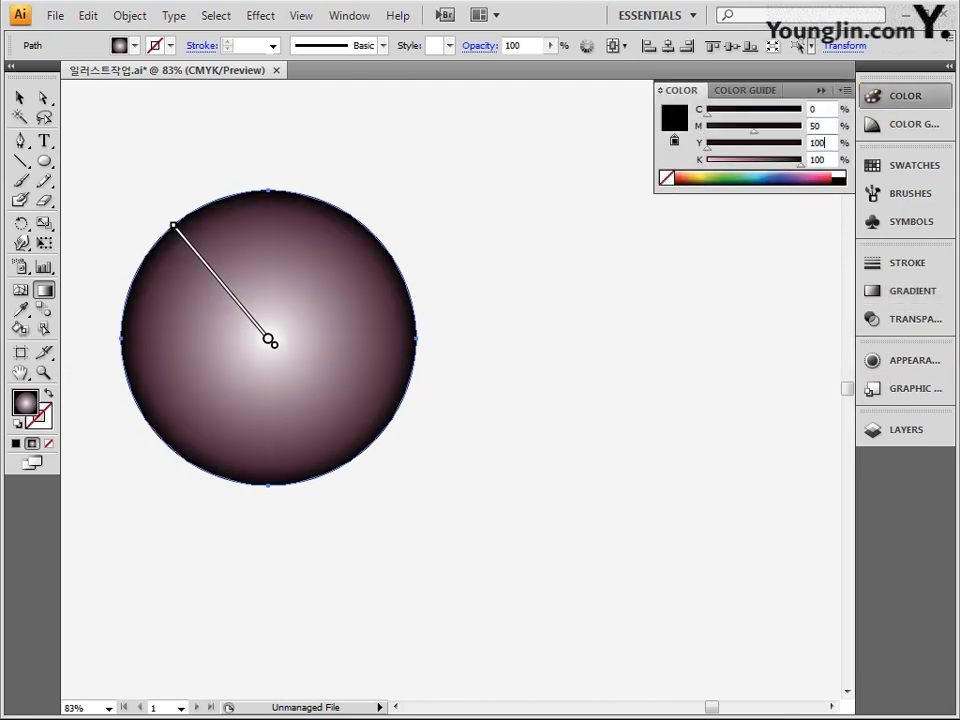
key("Tab")
type("0")
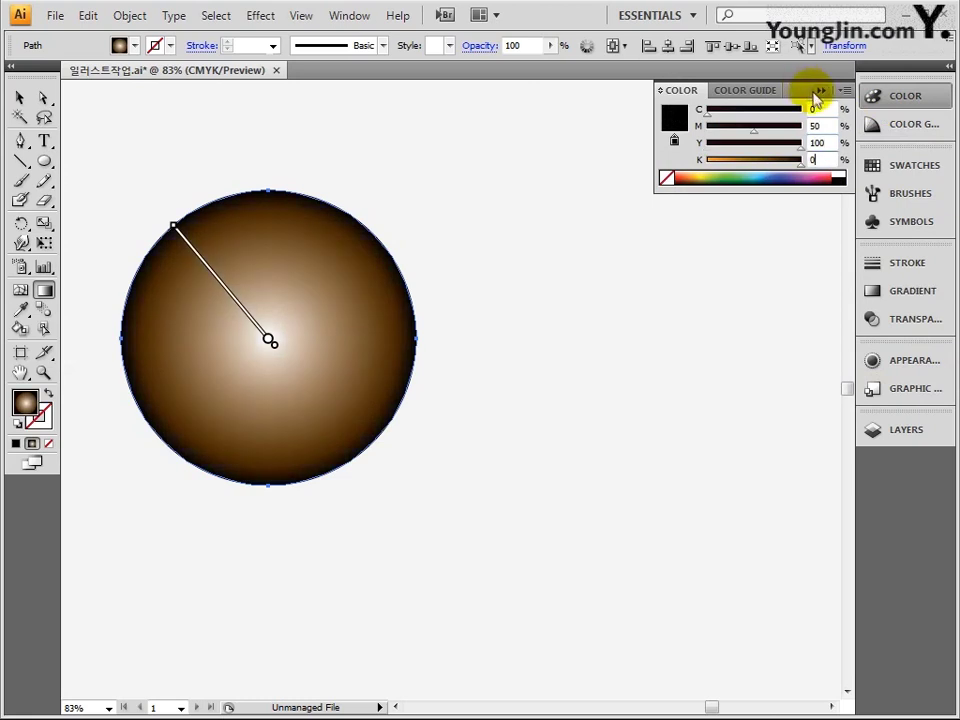
left_click(820, 90)
- Move the radial gradient's origin so the white highlight sits near the circle's lower-right edge
mouse_move(281, 360)
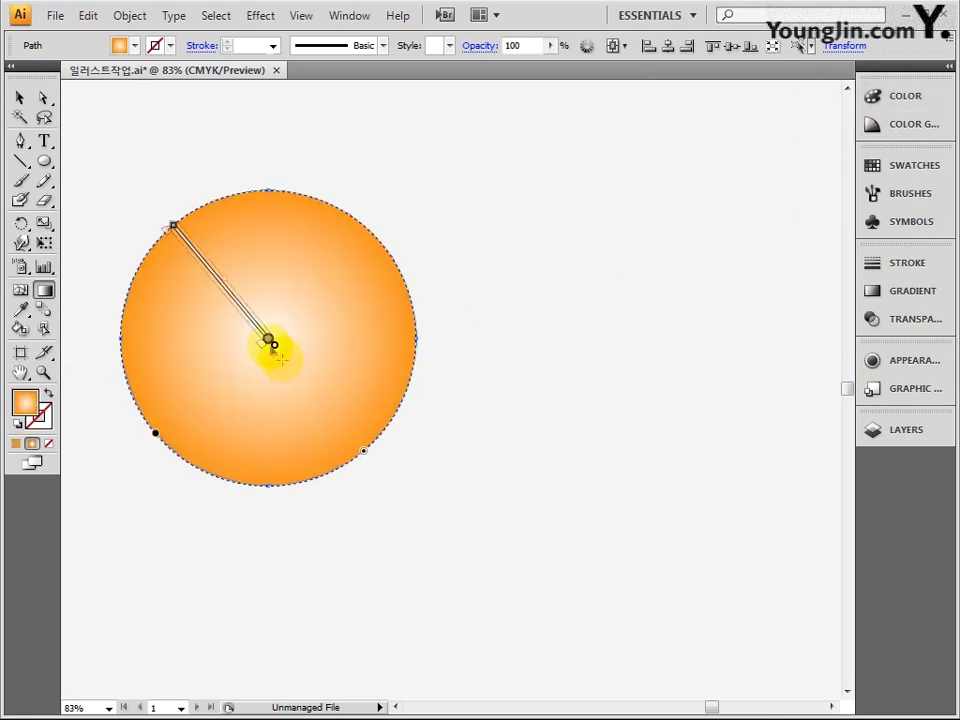
left_click_drag(271, 342, 338, 420)
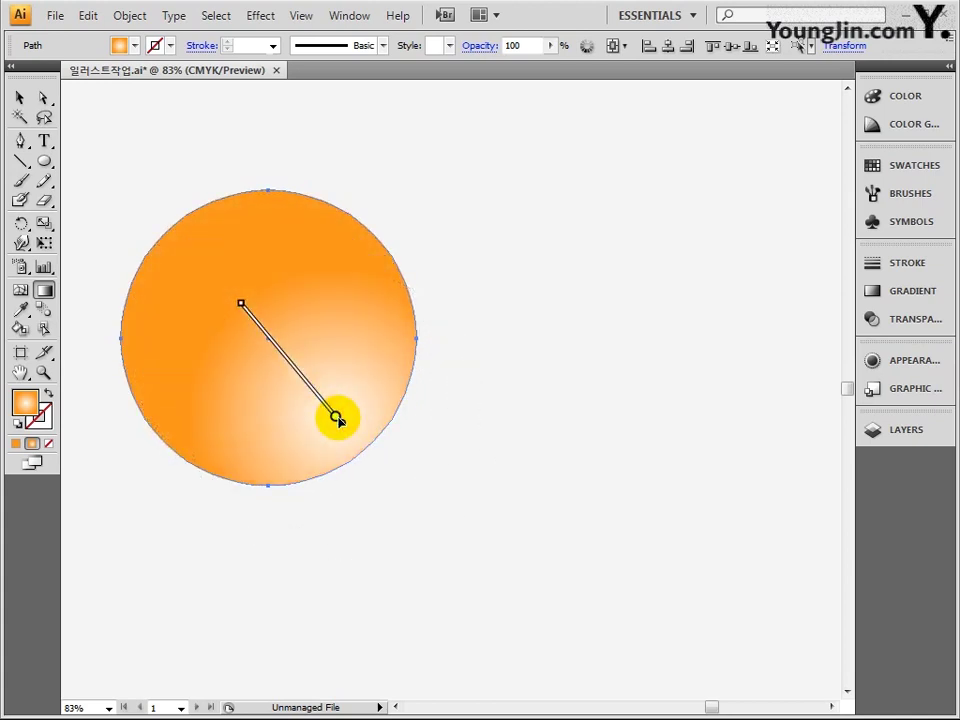
left_click(20, 97)
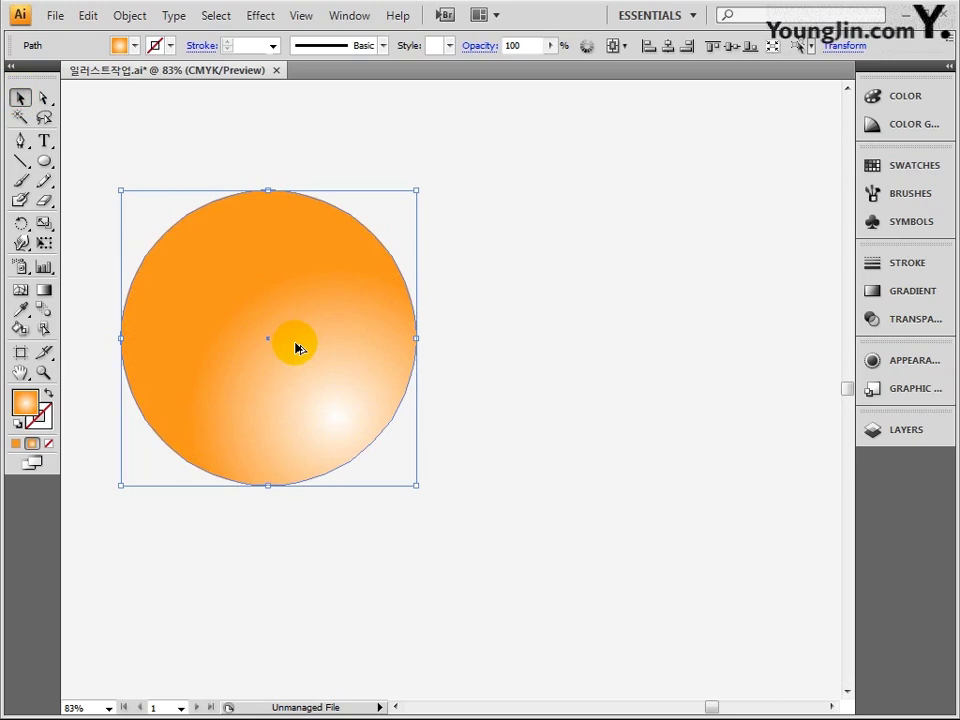
- Duplicate the orange circle, scale the copy down to about three quarters, and centre it on the original
left_click_drag(296, 348, 660, 343)
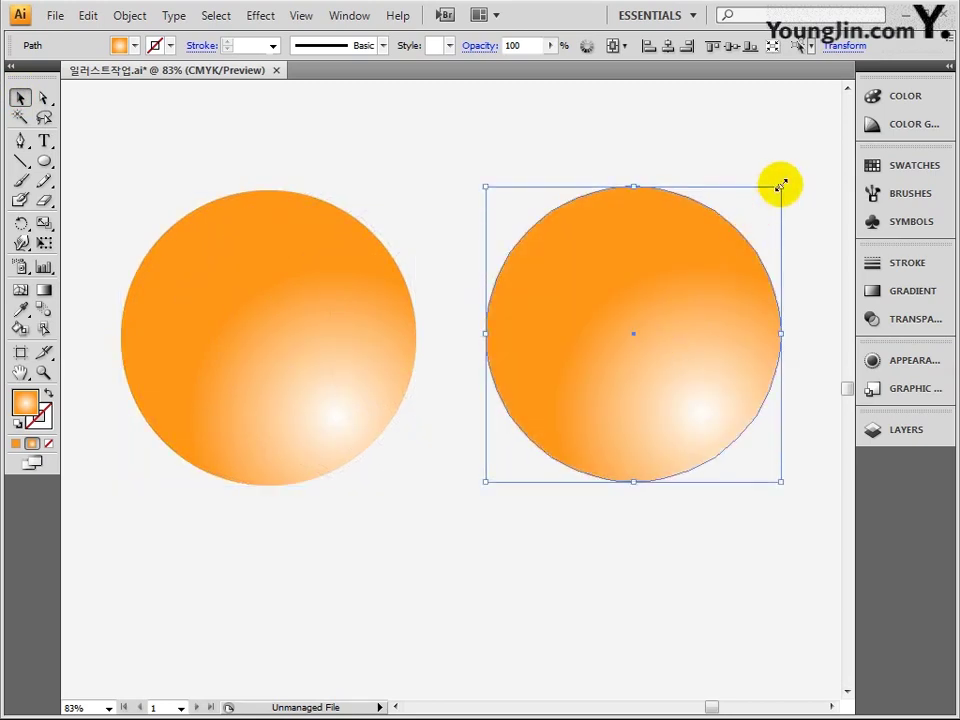
left_click_drag(781, 185, 710, 257)
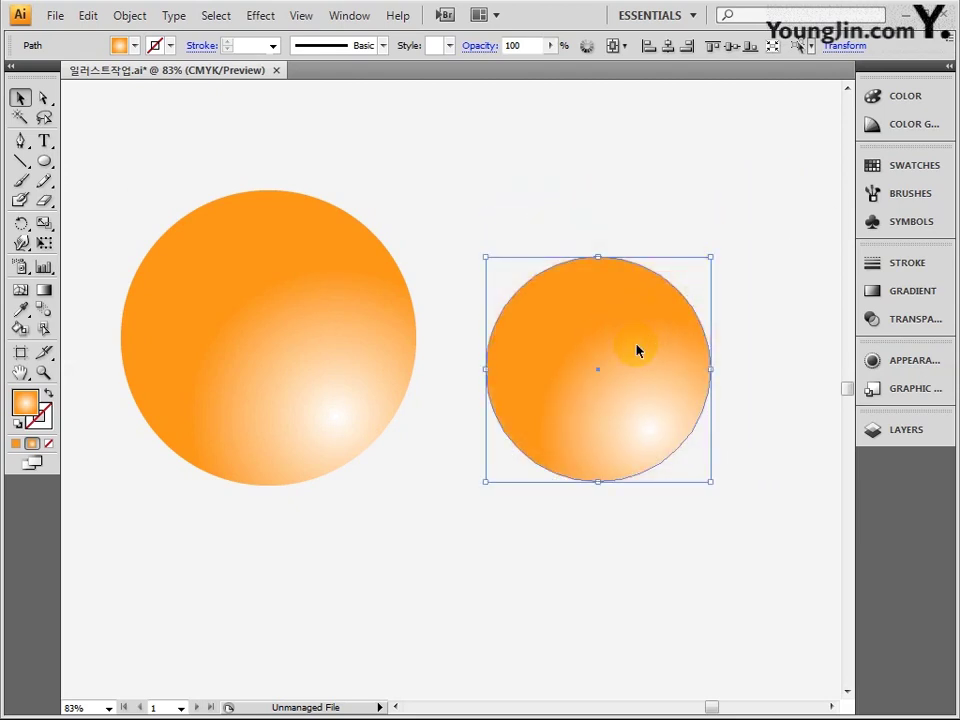
left_click_drag(637, 350, 309, 320)
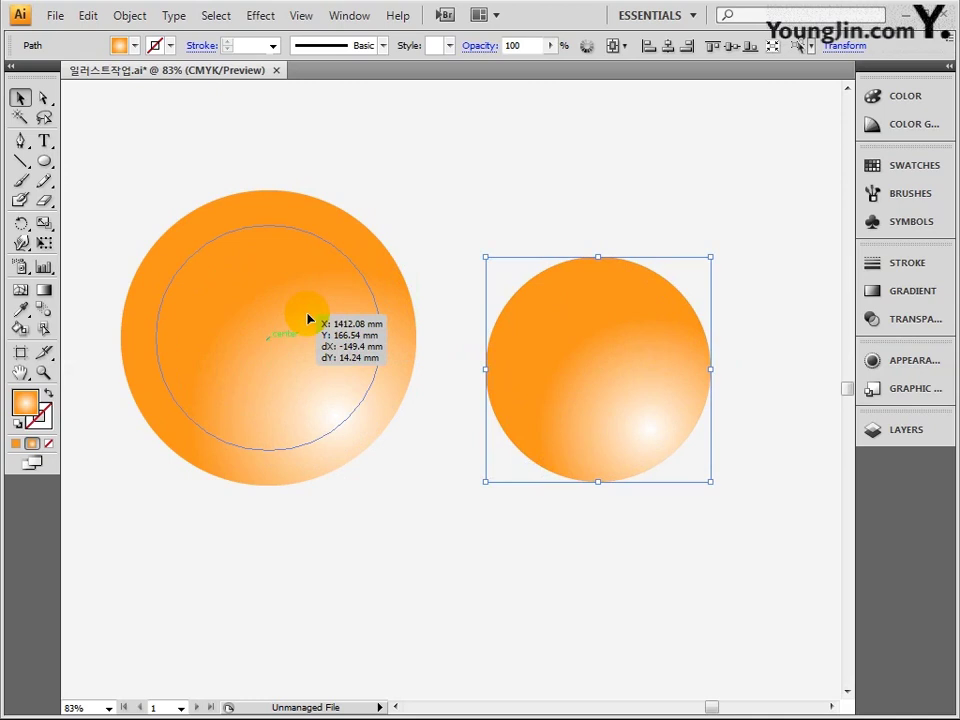
left_click_drag(309, 320, 309, 320)
- Rotate the smaller circle 180° with Free Transform so its highlight faces the upper left, and deselect it
left_click(44, 243)
left_click_drag(396, 463, 186, 165)
left_click(20, 98)
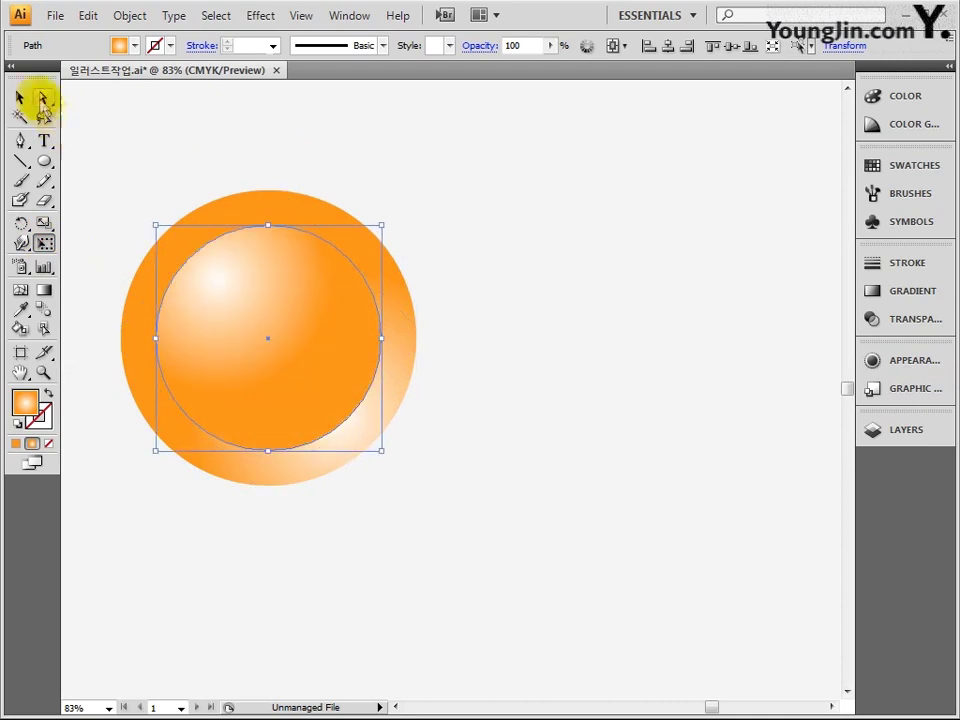
left_click(85, 290)
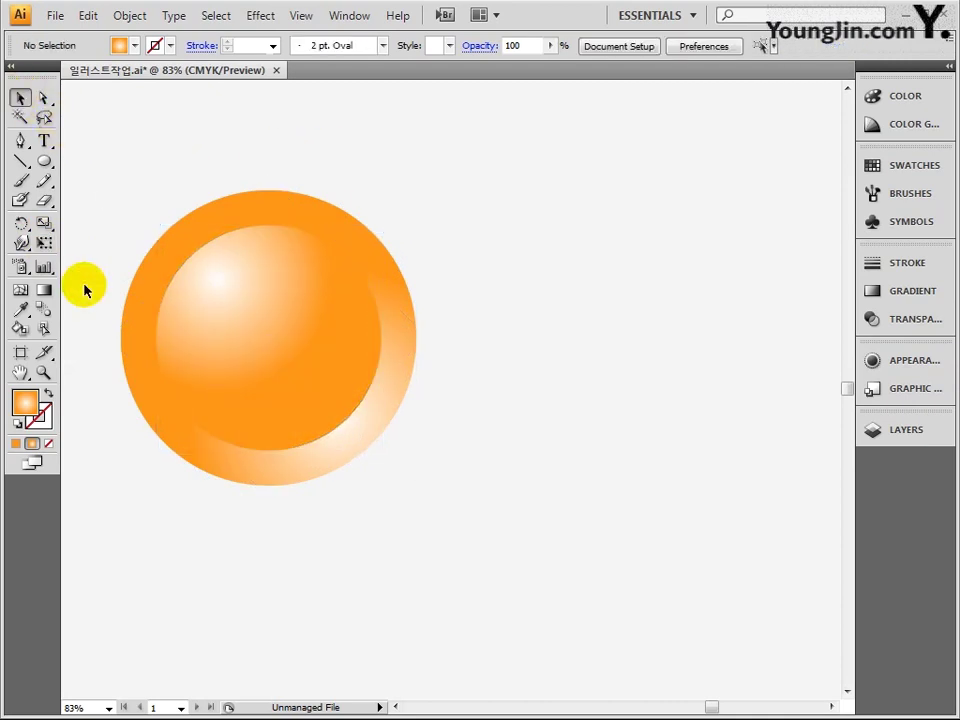
- Add a black Arial number 6, enlarge it to about 243 pt in the middle of the inner circle, and deselect it
left_click(44, 142)
left_click(259, 343)
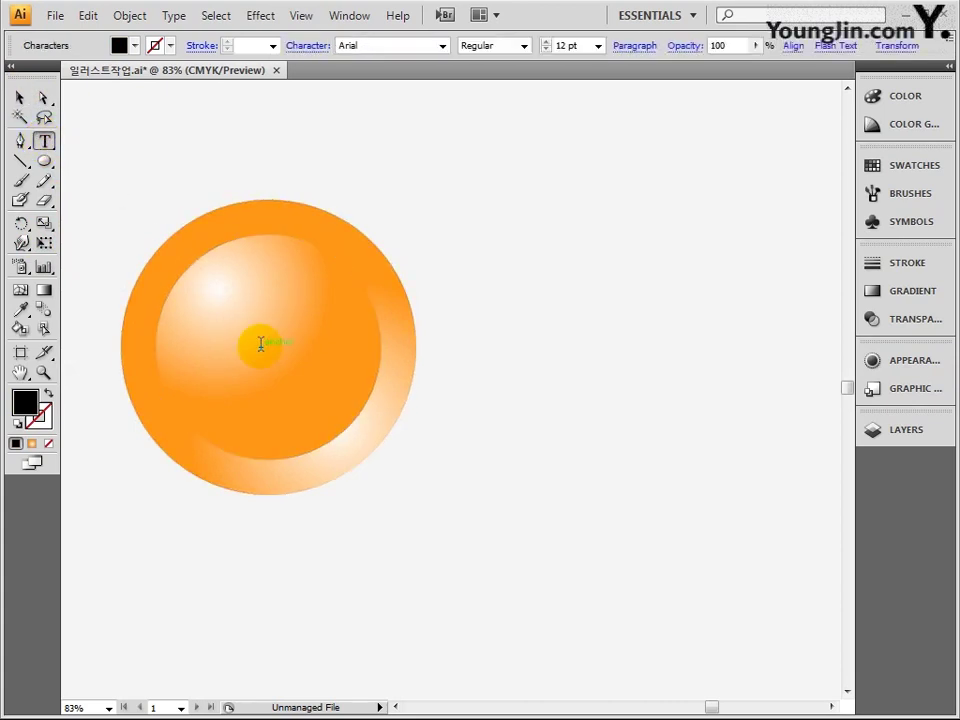
key("ctrl+a")
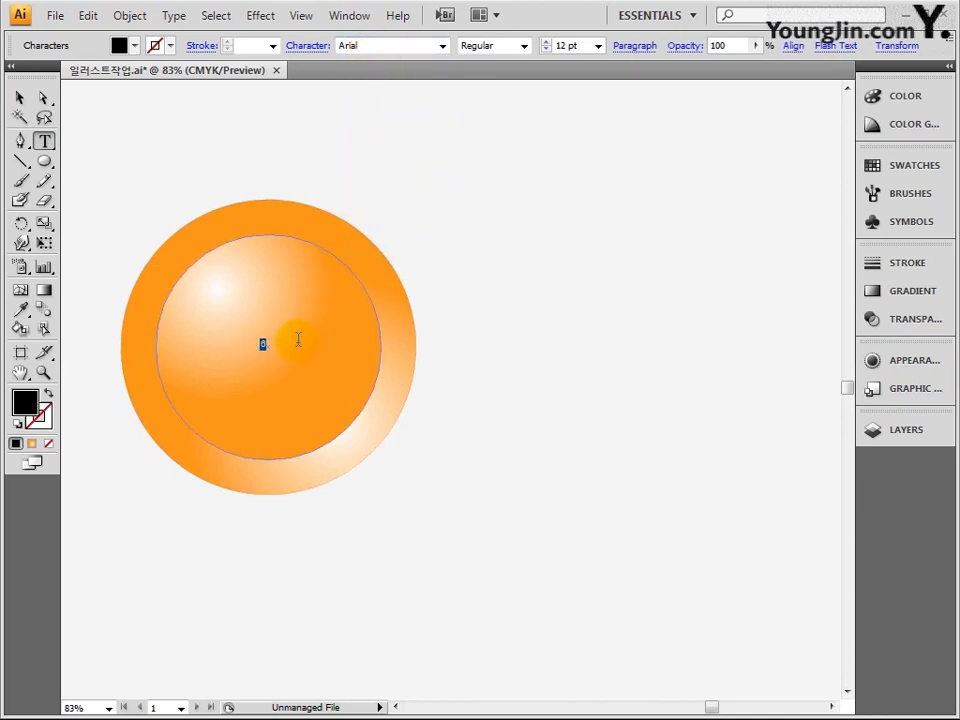
left_click(16, 102)
left_click_drag(271, 336, 414, 148)
left_click_drag(400, 271, 274, 370)
left_click_drag(289, 426, 314, 476)
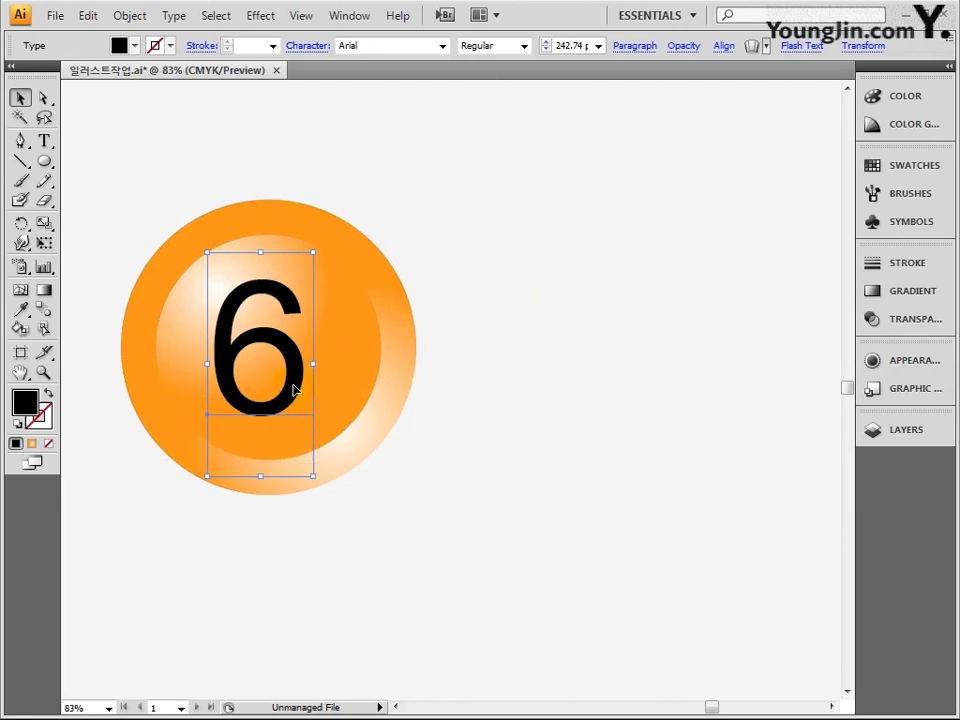
left_click(470, 429)
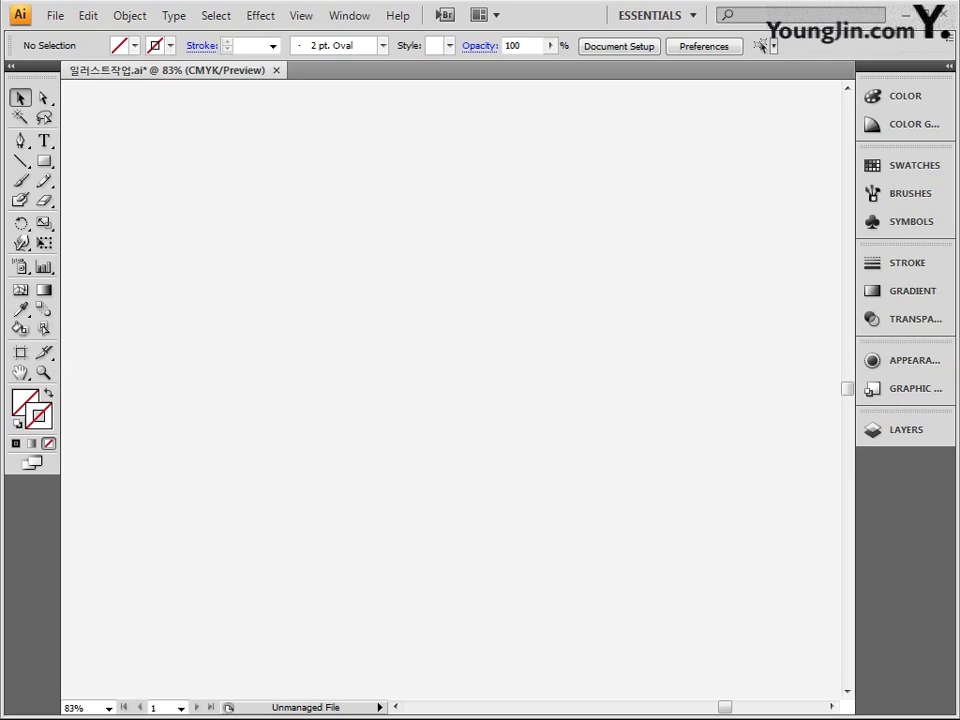
- Show the document grid and turn on Snap to Grid
left_click(304, 16)
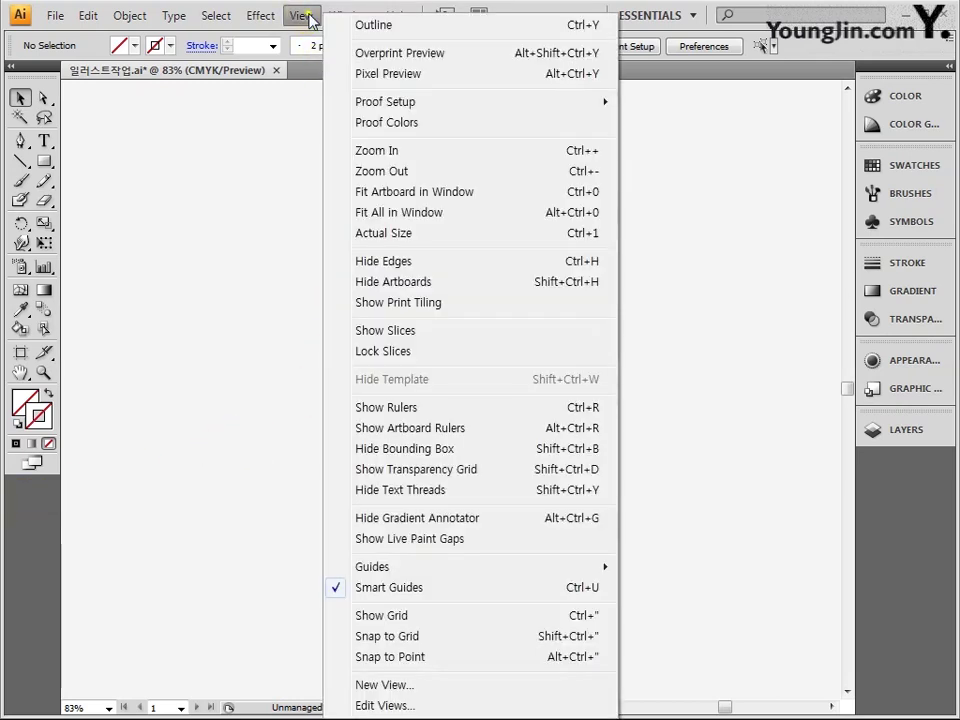
left_click(406, 617)
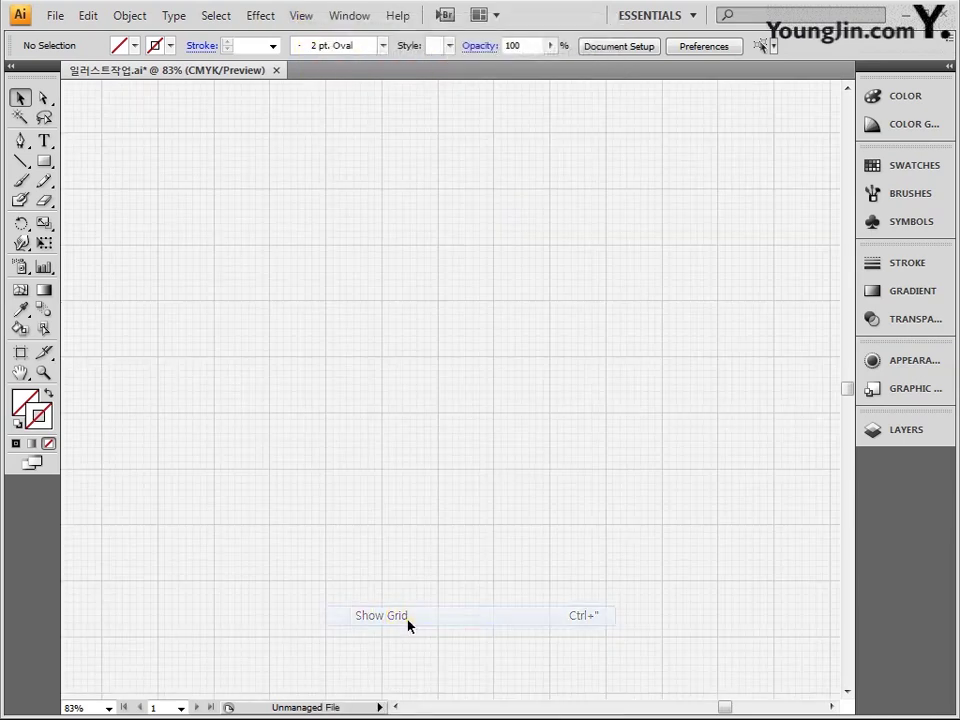
left_click(299, 16)
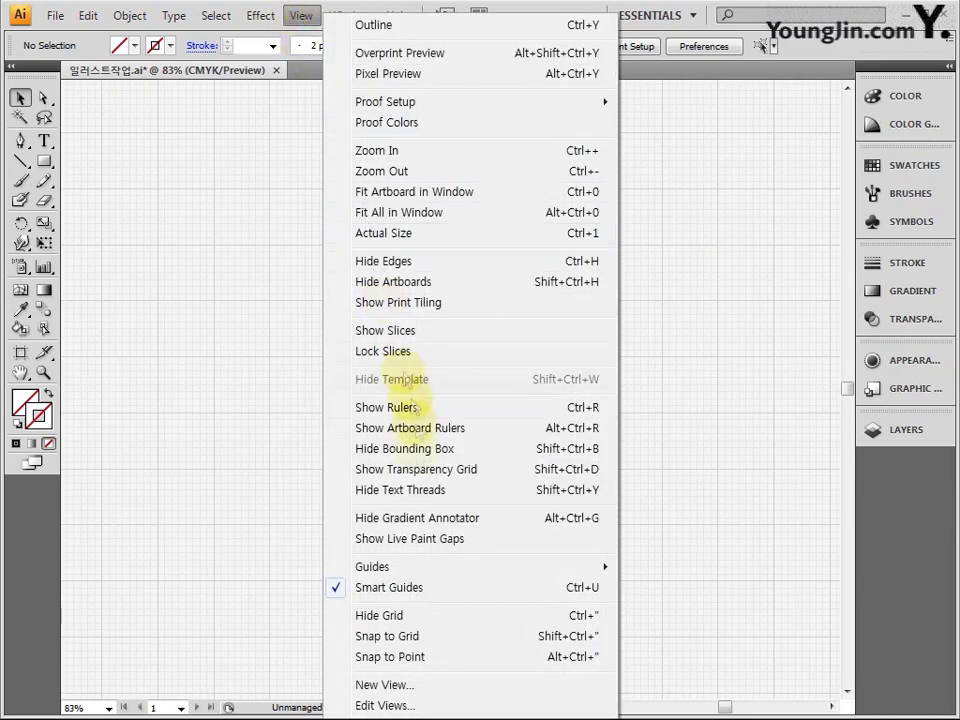
left_click(400, 636)
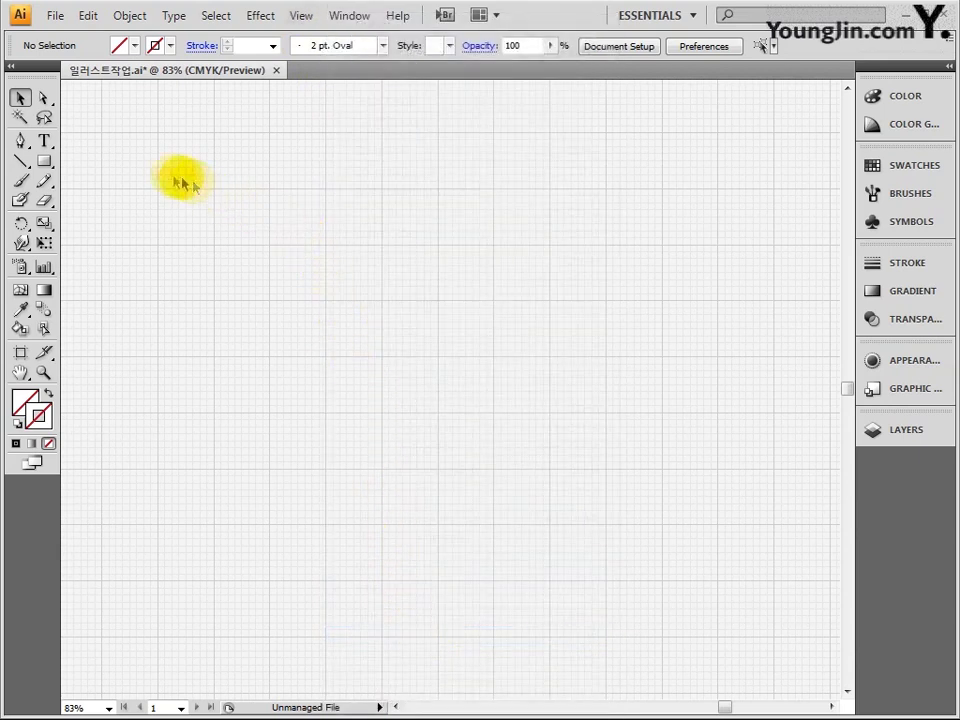
- Draw a horizontal black 1 pt line spanning seven major grid squares near the top of the empty area
left_click(20, 162)
left_click(157, 45)
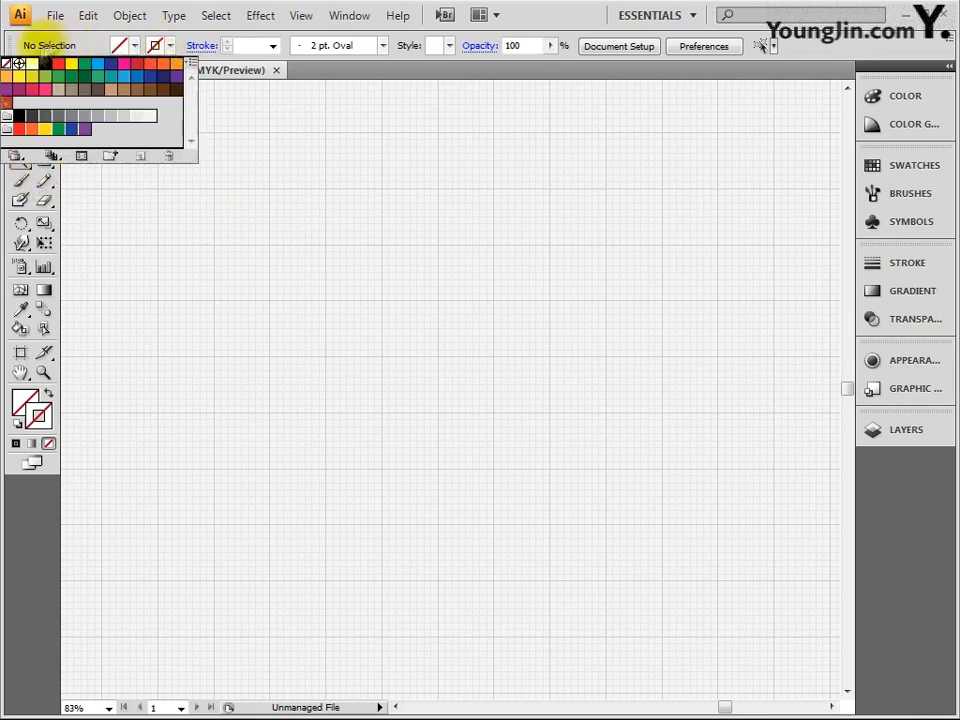
left_click(40, 60)
left_click(273, 46)
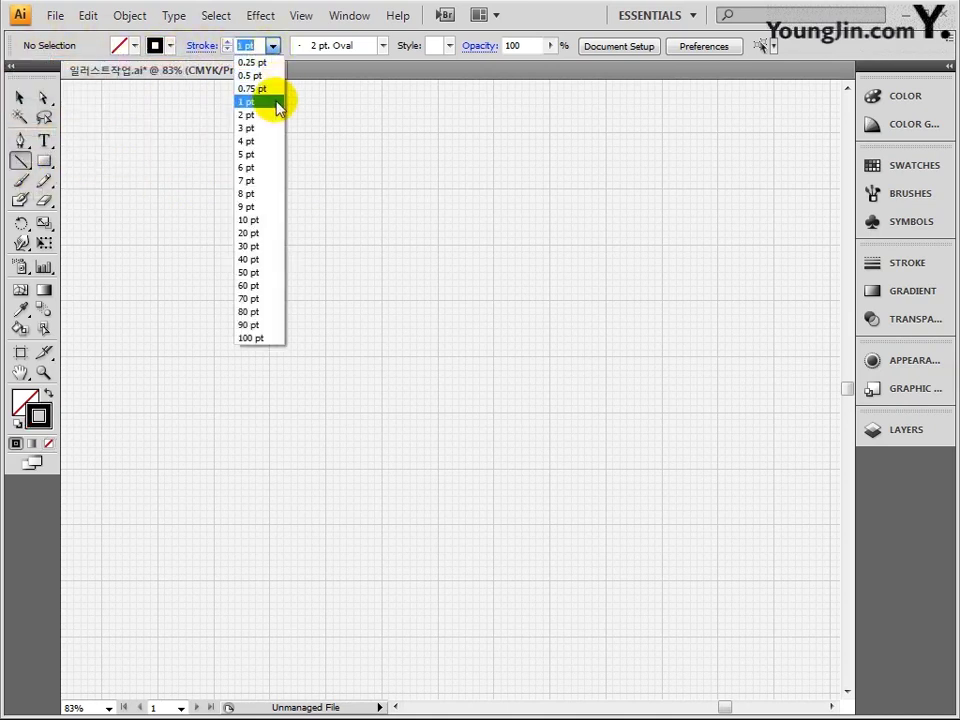
left_click(276, 101)
left_click_drag(213, 188, 605, 205)
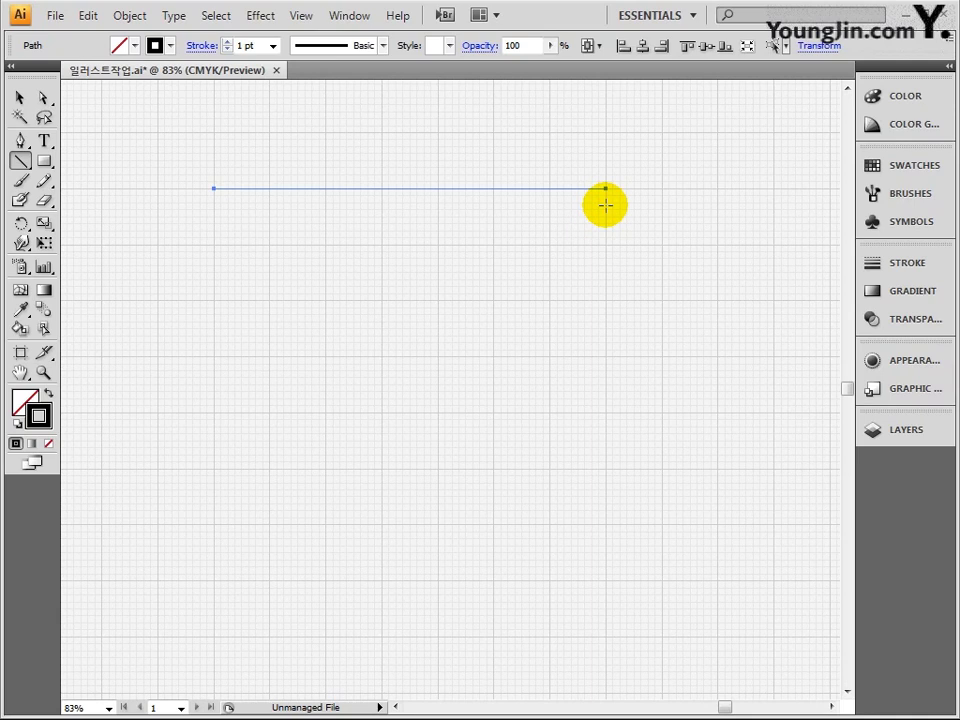
- Copy the line downward six times, leaving a narrow gap under the first line and equal wider gaps below, and deselect
left_click(20, 97)
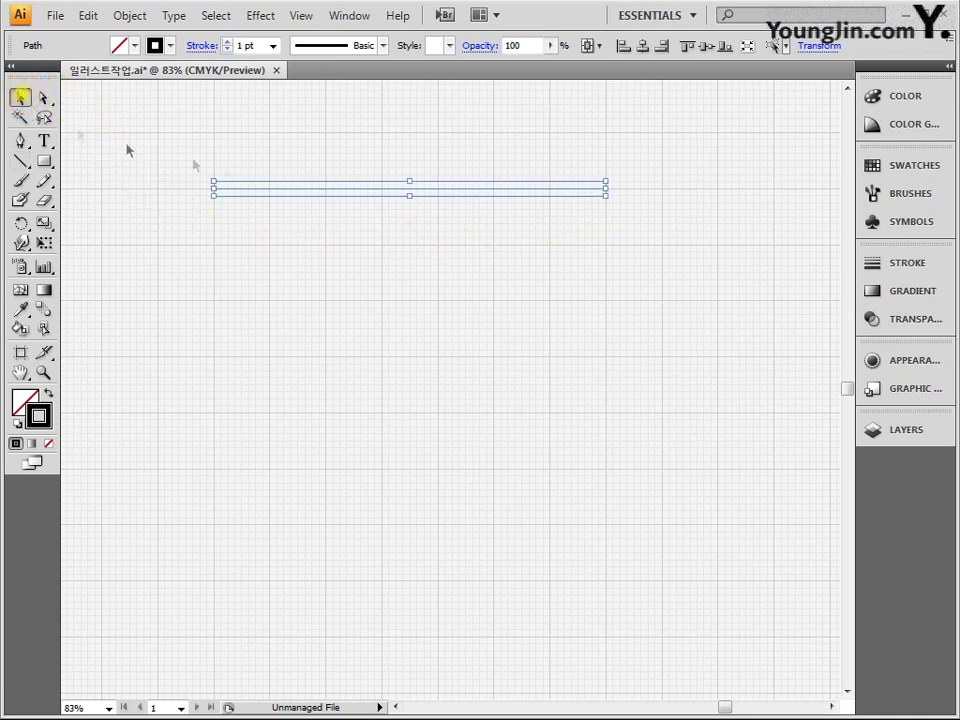
left_click(444, 192)
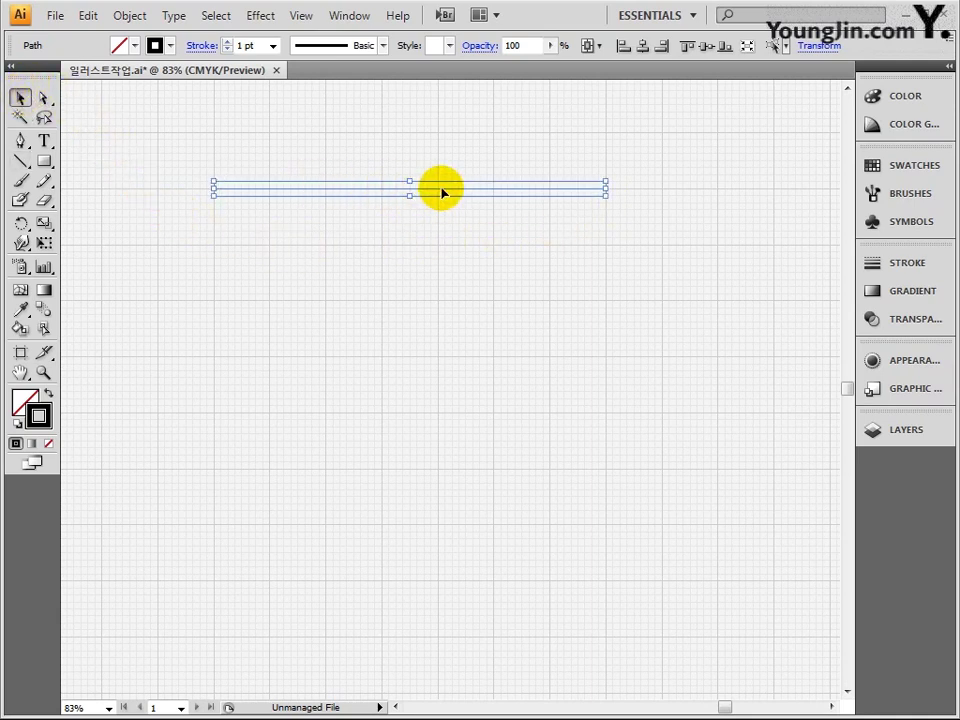
left_click_drag(444, 192, 439, 399)
left_click_drag(439, 399, 443, 527)
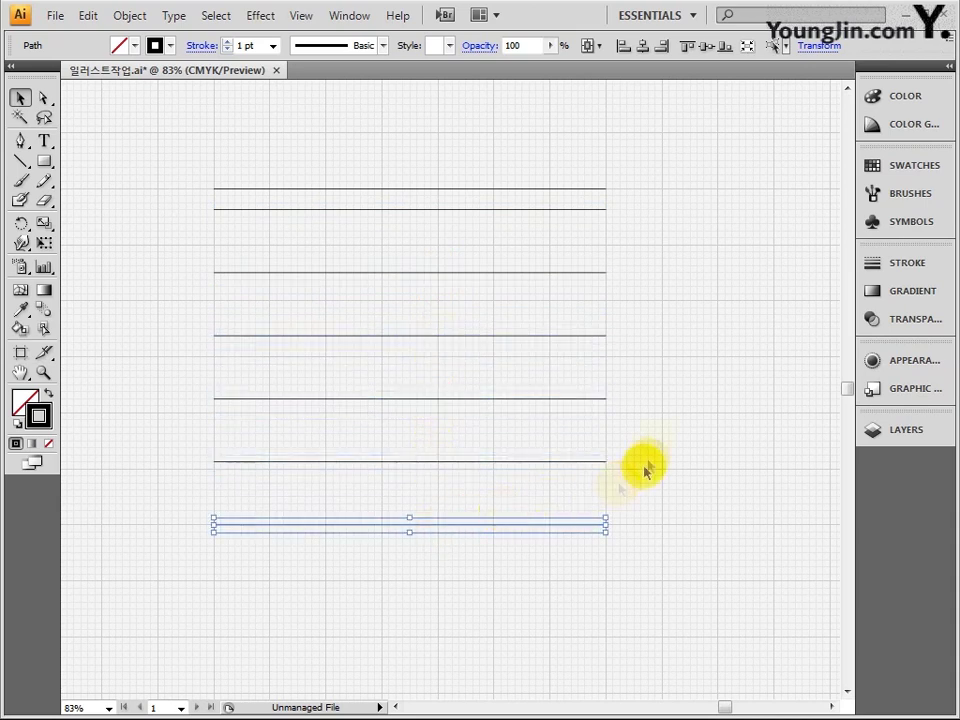
left_click(662, 424)
- Set the stroke of the top two lines and the bottom line to 2 pt, and deselect them
left_click(598, 189)
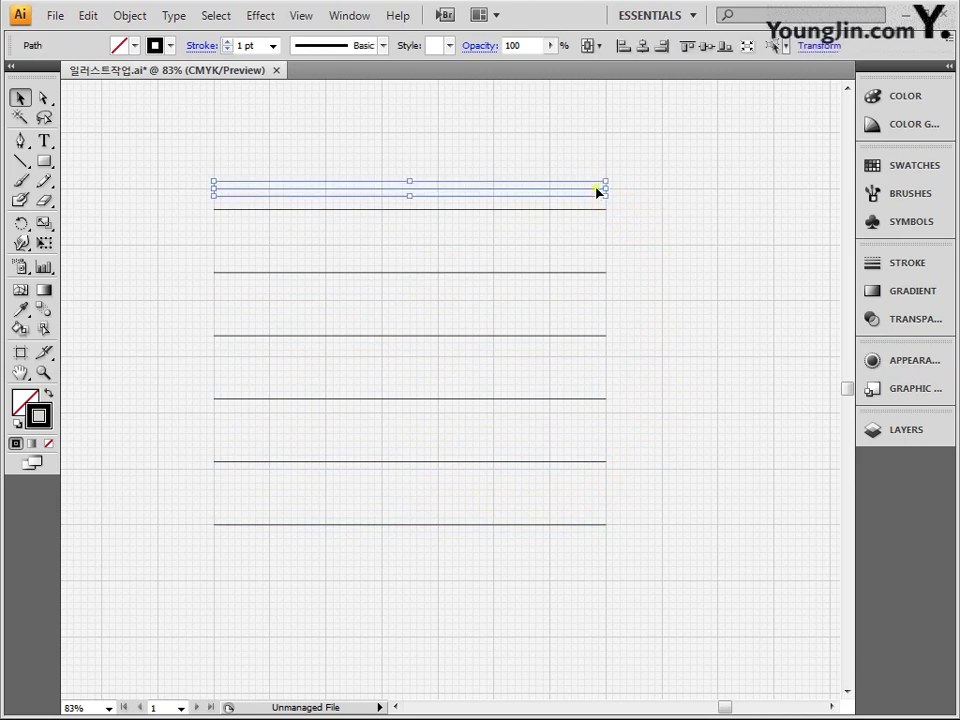
left_click(600, 210, "shift")
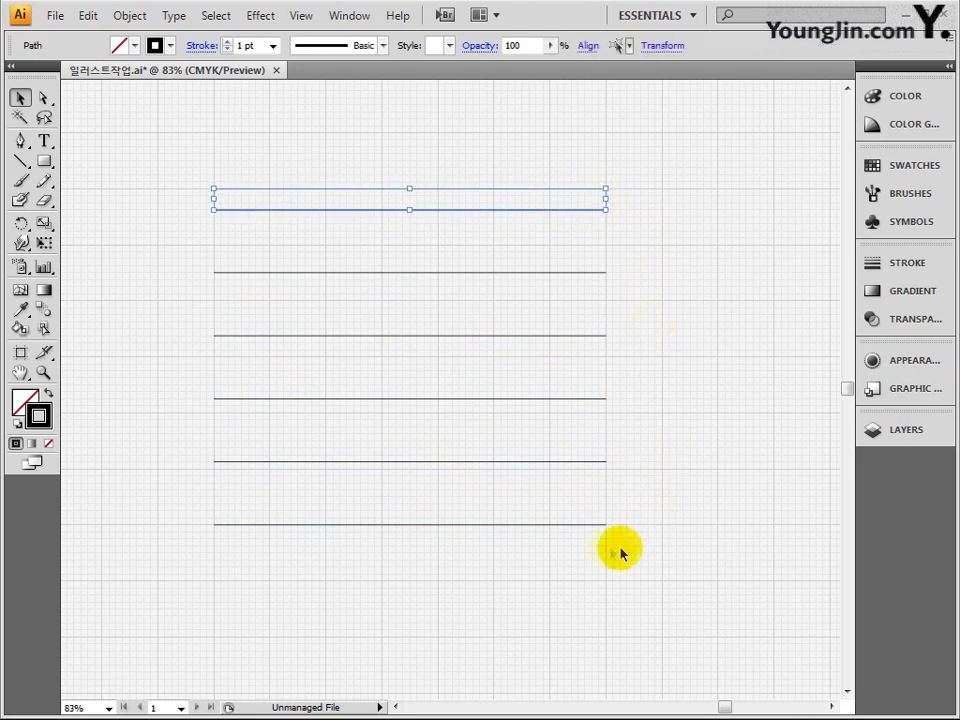
left_click(577, 525, "shift")
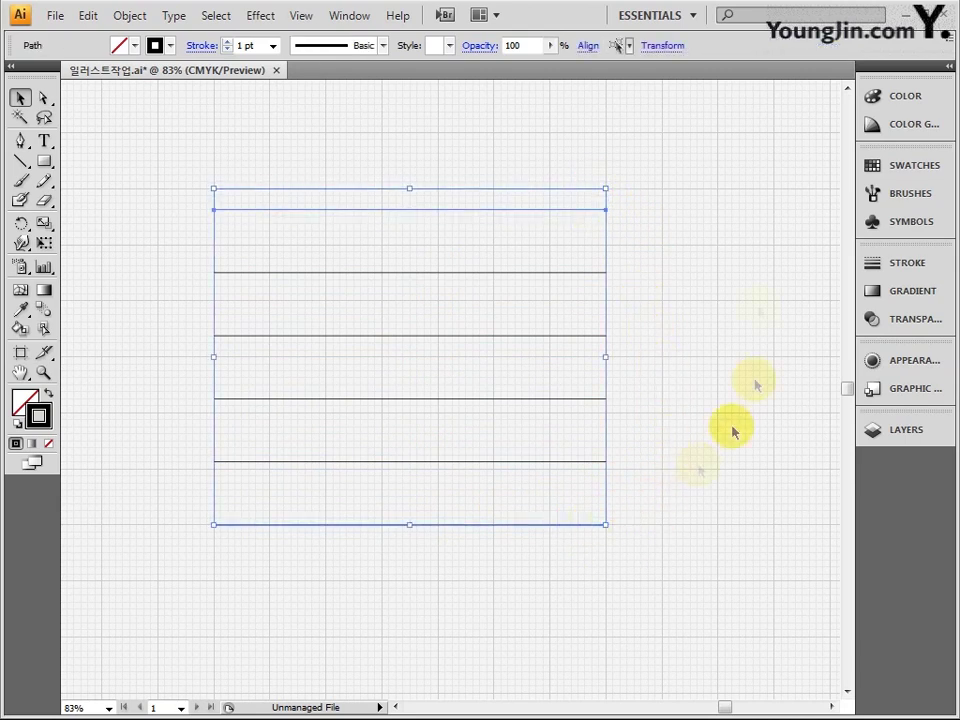
left_click(272, 45)
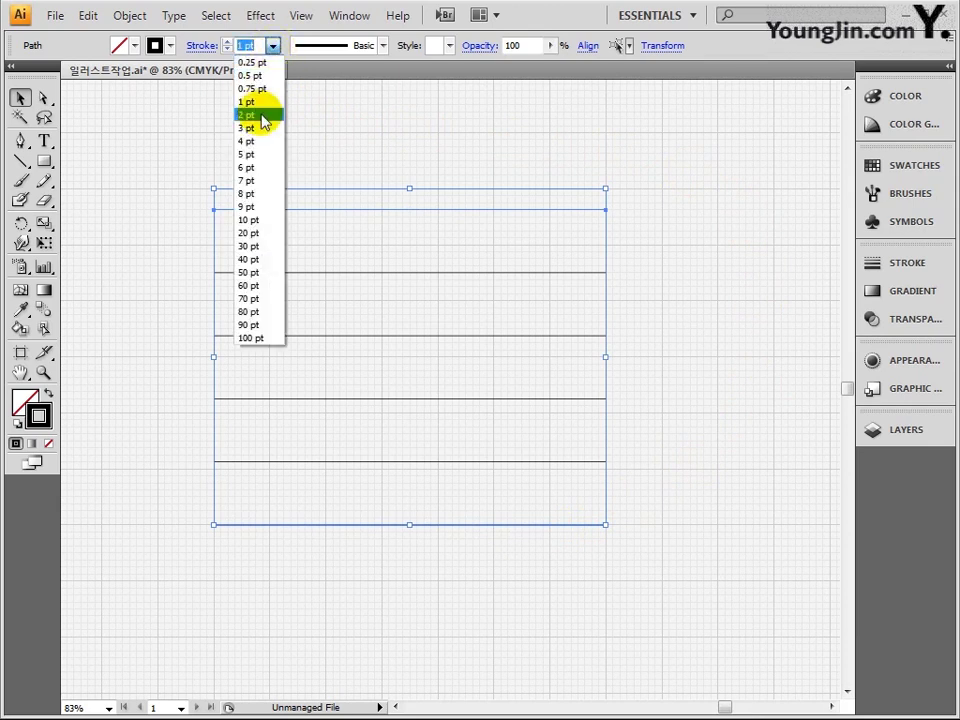
left_click(262, 117)
left_click(665, 355)
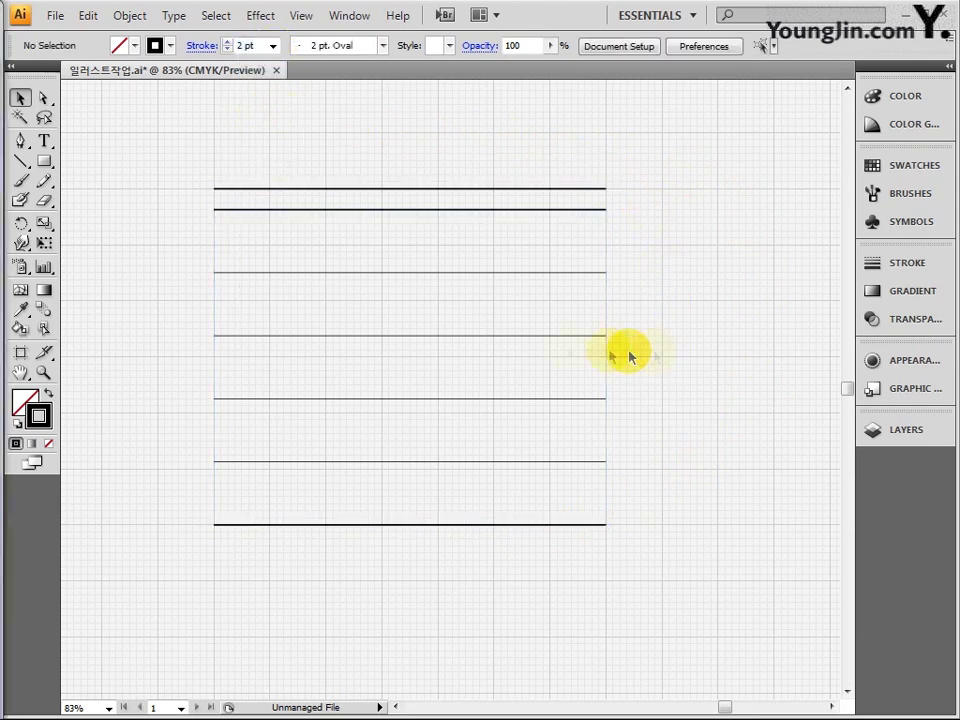
- Draw a vertical 1 pt line through all the horizontal lines, one major grid square in from their left ends
left_click(21, 162)
left_click(273, 46)
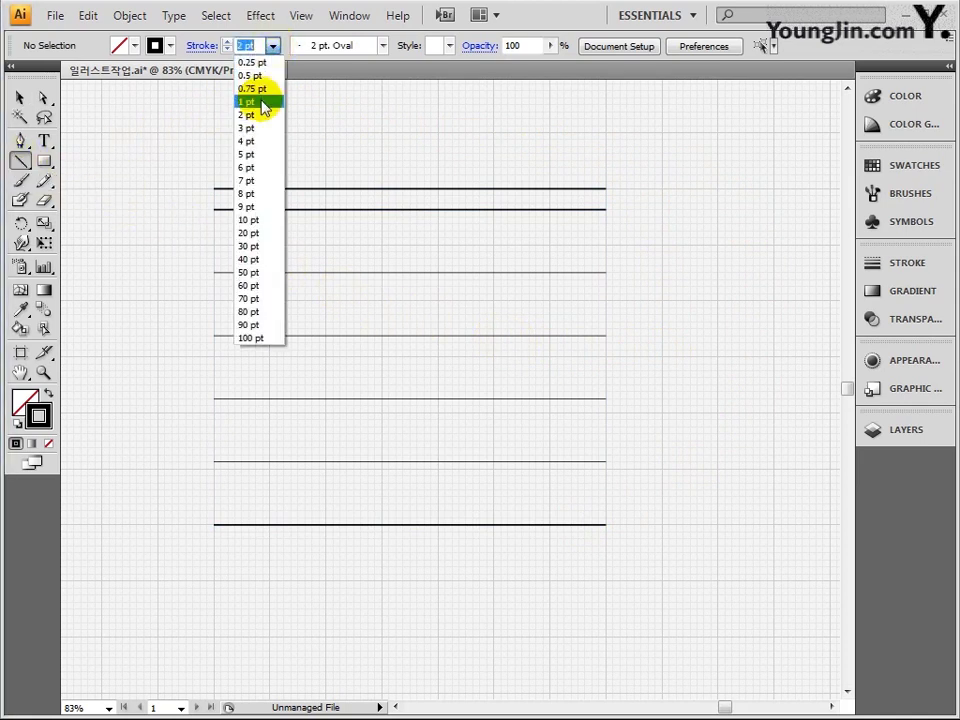
left_click(262, 102)
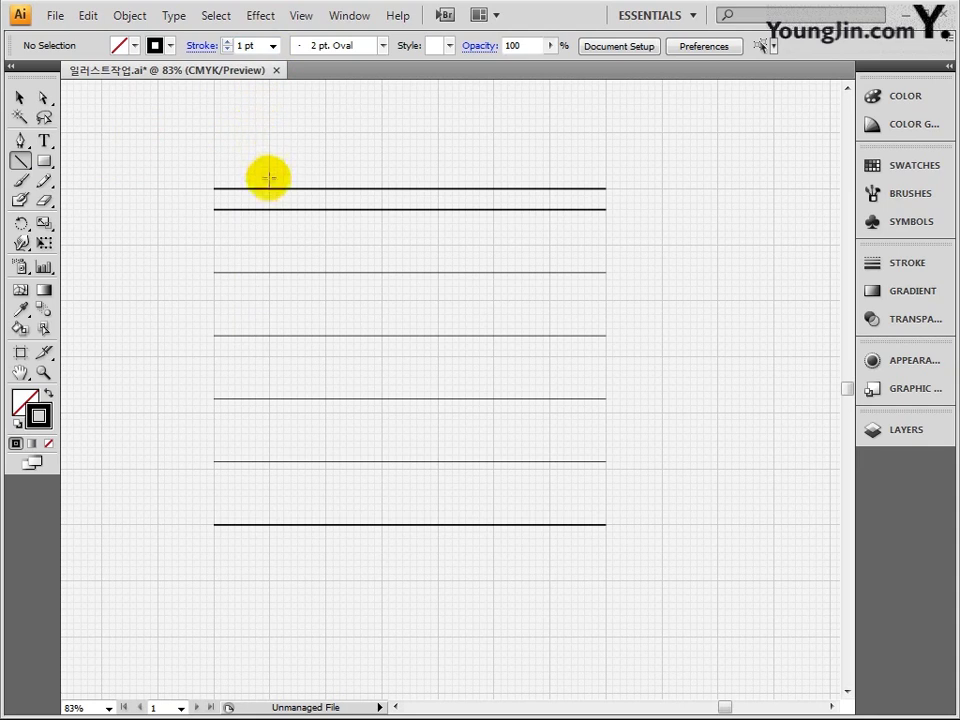
left_click_drag(269, 188, 266, 521)
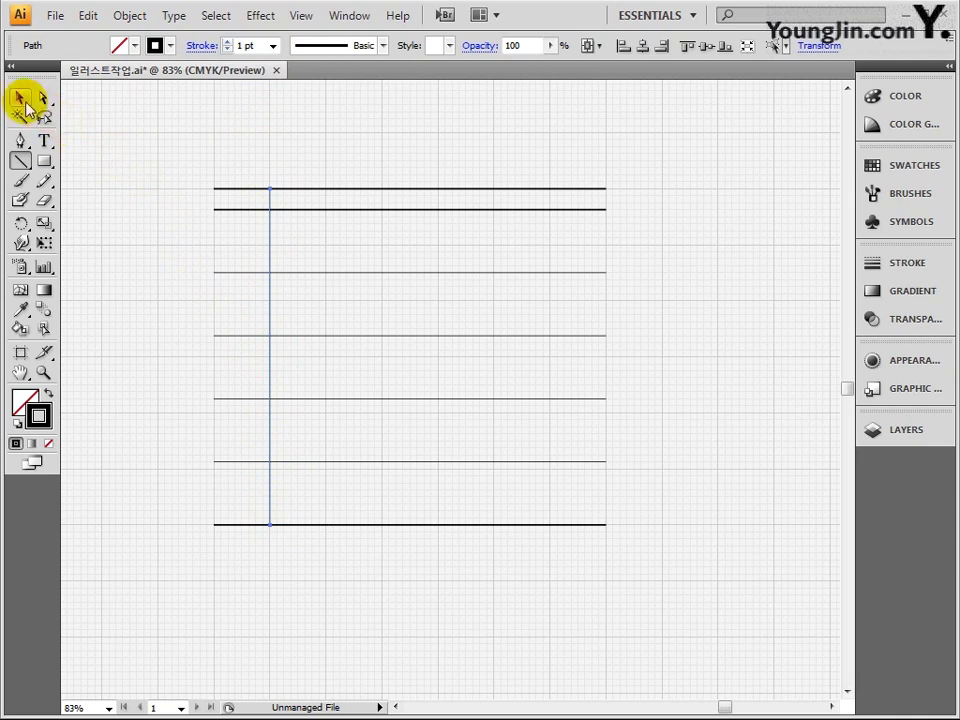
- Copy the vertical line across at one-grid-square intervals until six dividers split the table into seven columns, and deselect
left_click(21, 98)
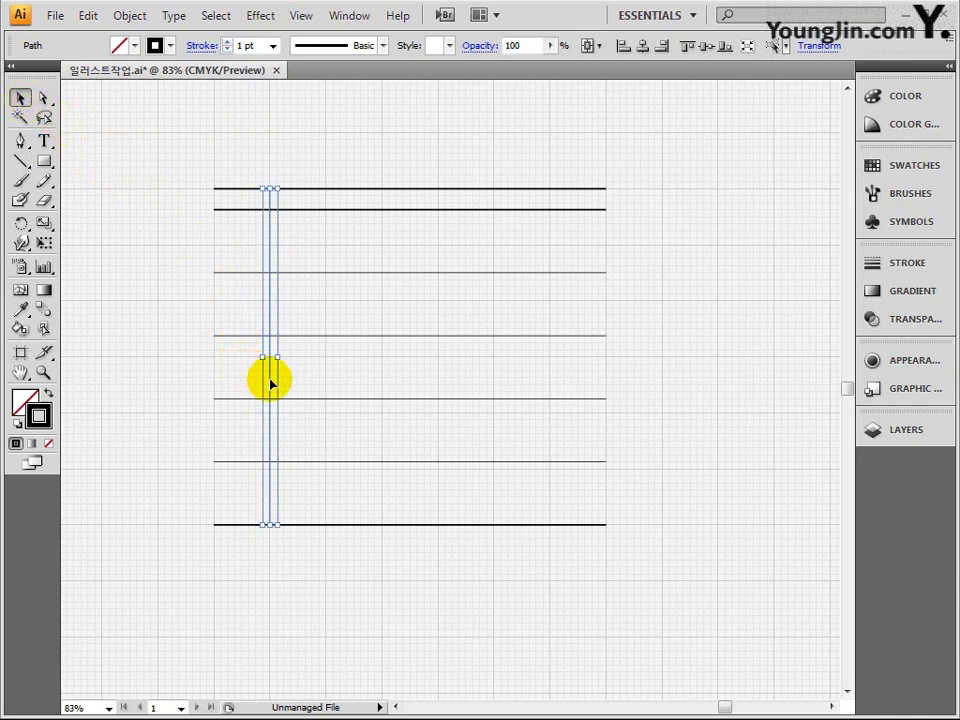
left_click_drag(270, 383, 551, 375)
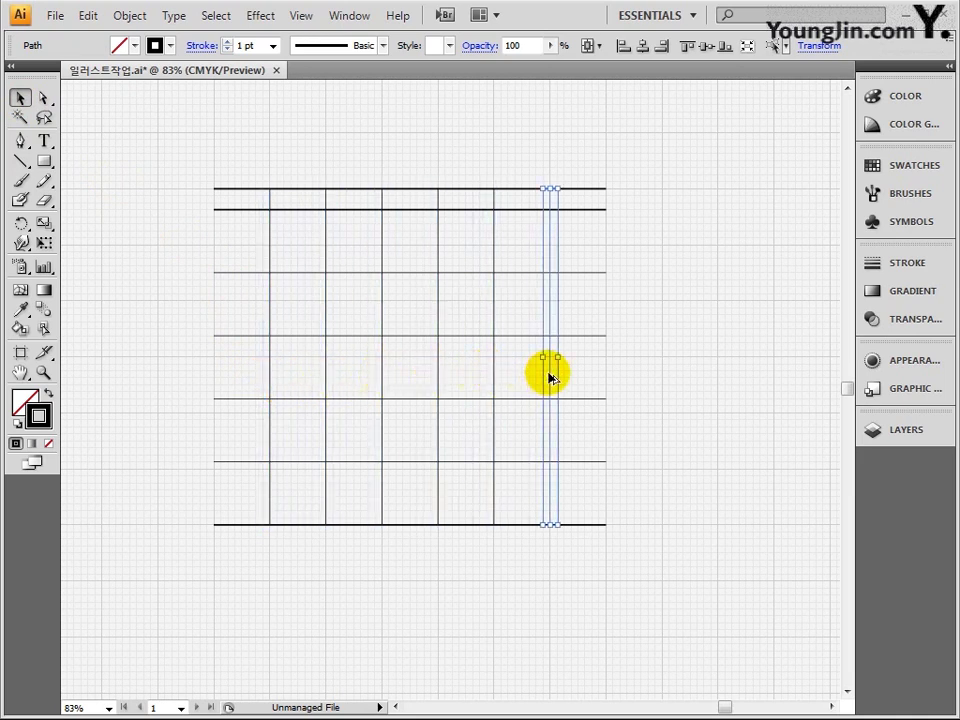
left_click(619, 385)
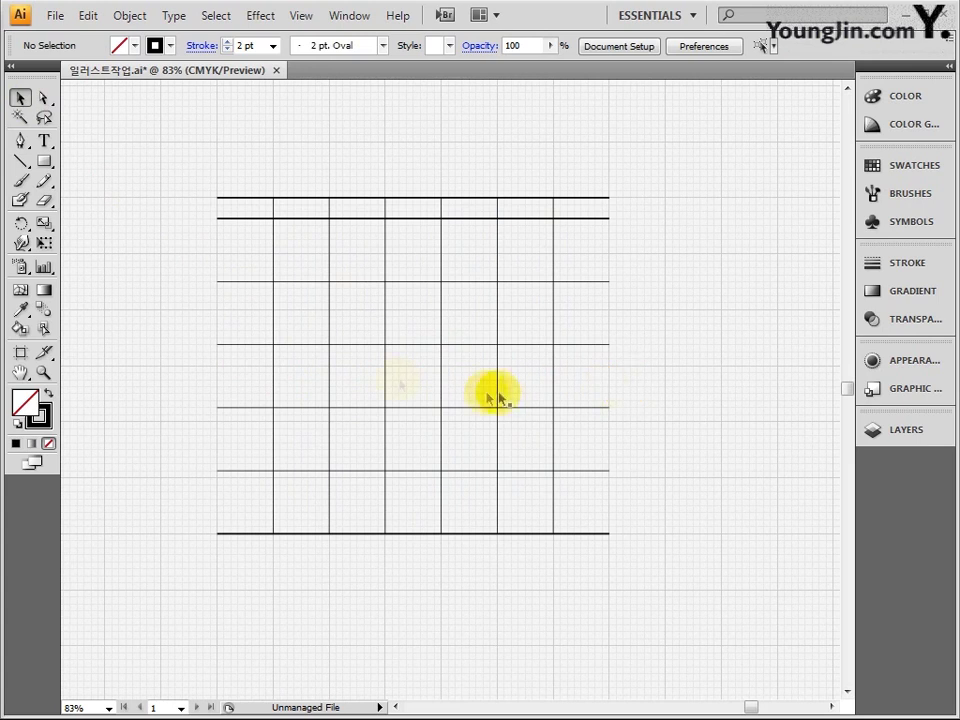
- Draw a rectangle over the first header cell and fill it with C 0, M 100, Y 100, K 0
left_click(44, 163)
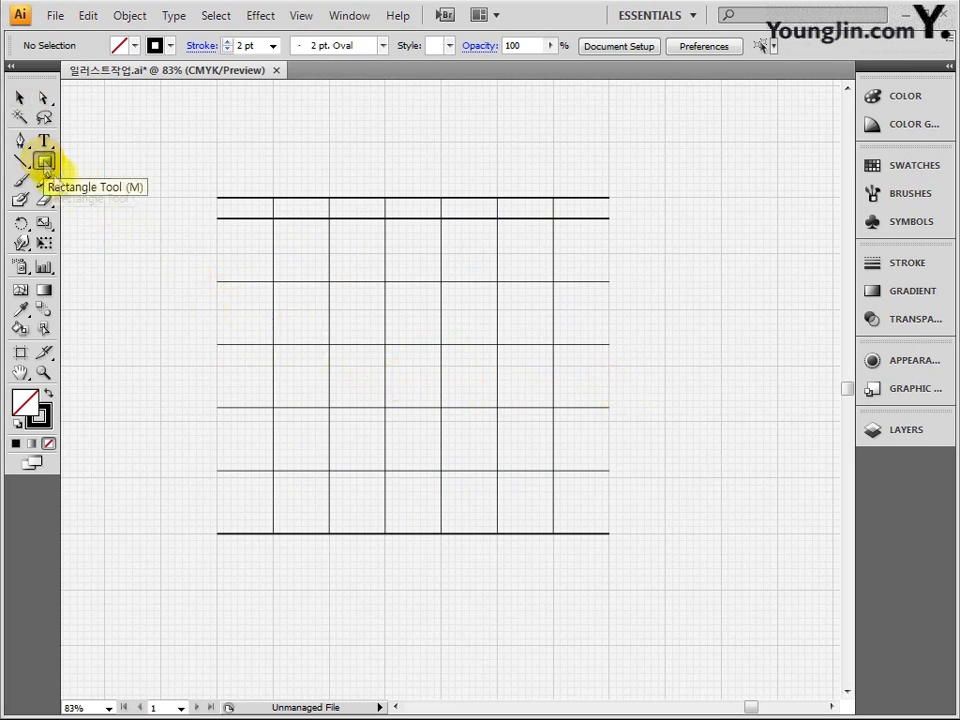
left_click_drag(217, 199, 273, 217)
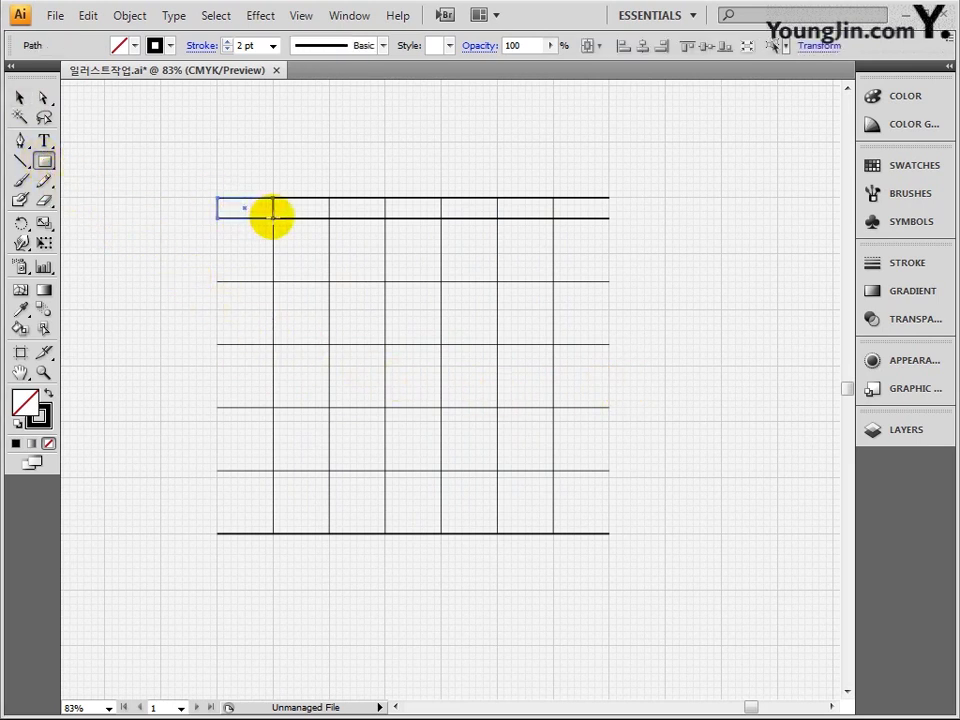
double_click(26, 403)
type("0")
key("Tab")
type("100")
key("Tab")
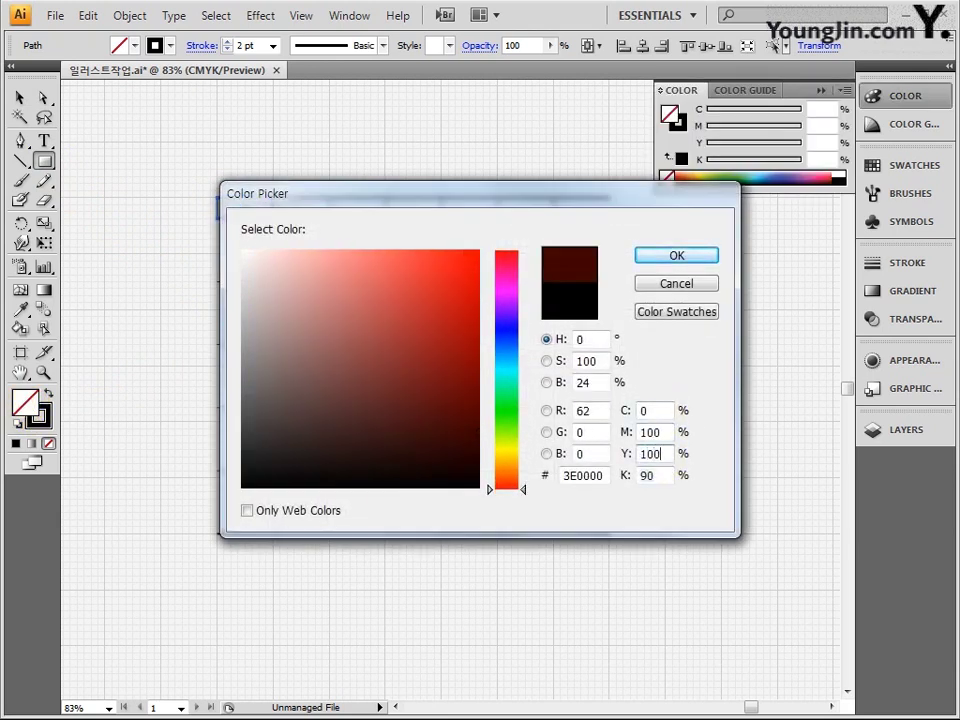
type("0")
left_click(697, 260)
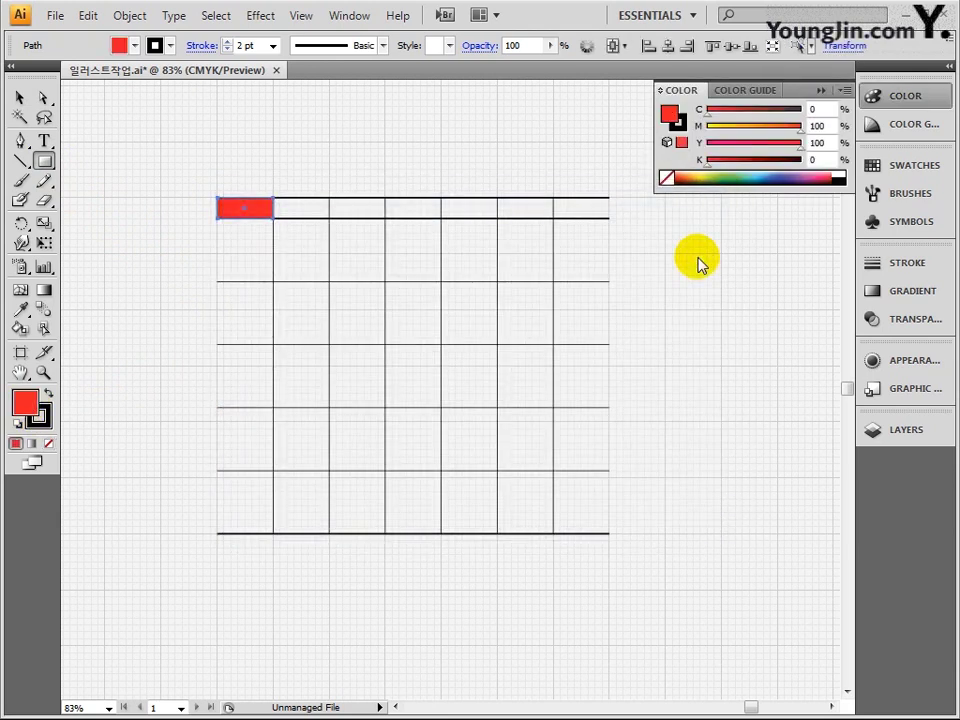
- Remove the red rectangle's stroke and cover the other six header cells with matching red rectangles
key("x")
key("slash")
mouse_move(274, 198)
left_mouse_down()
mouse_move(329, 218)
mouse_move(609, 218)
left_mouse_up()
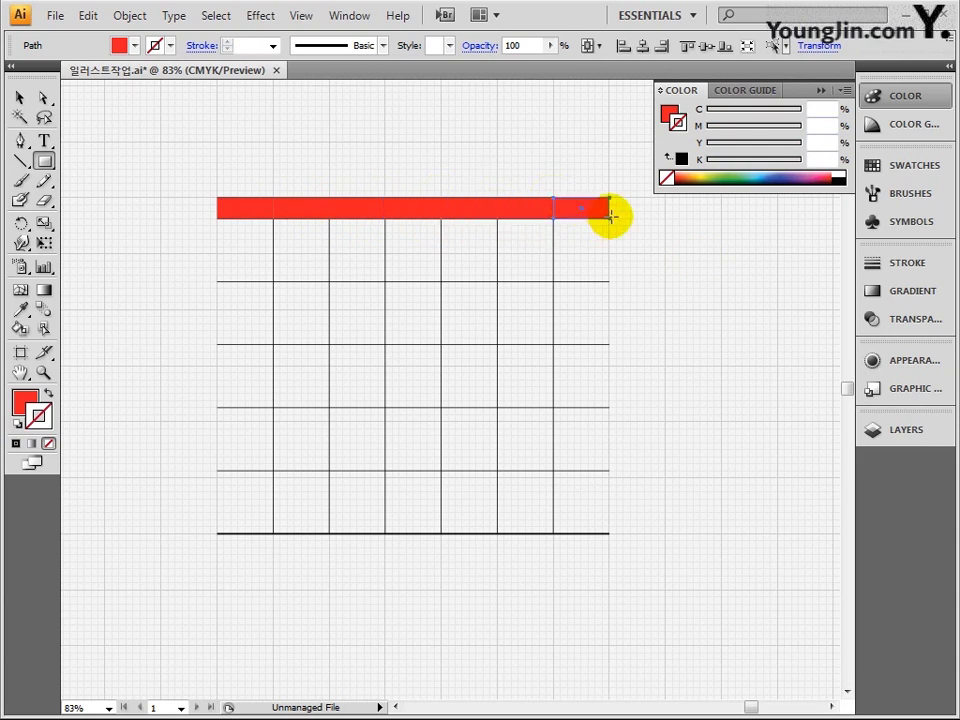
- Fill the five middle header rectangles with gray: C 0, M 0, Y 0, K 35
left_click(20, 97)
left_click(296, 201)
left_click_drag(388, 234, 469, 212)
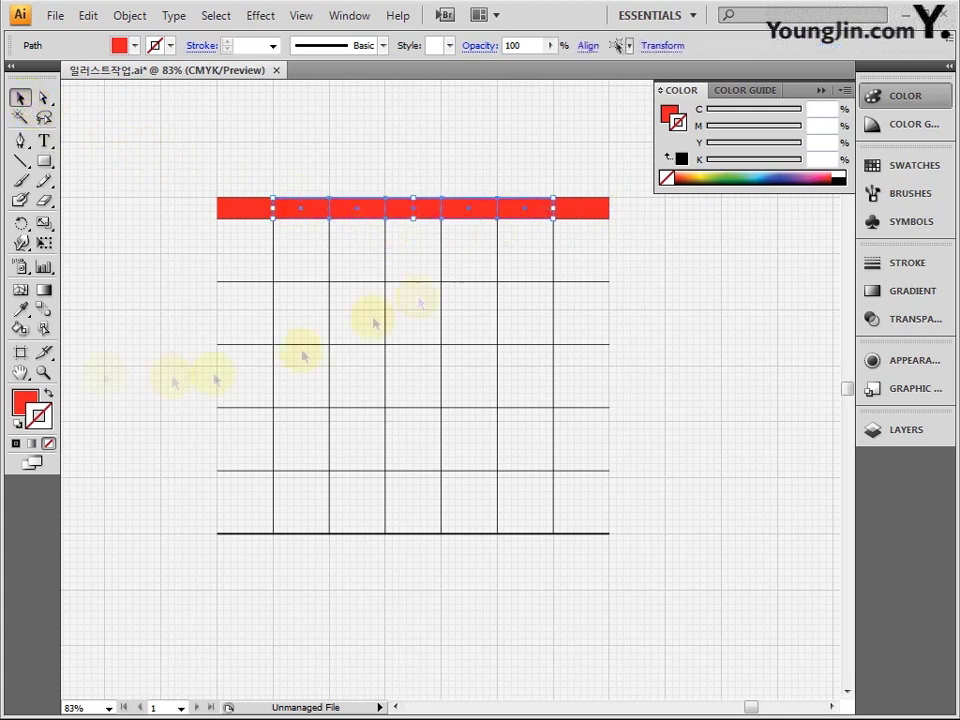
double_click(669, 113)
type("0")
key("Tab")
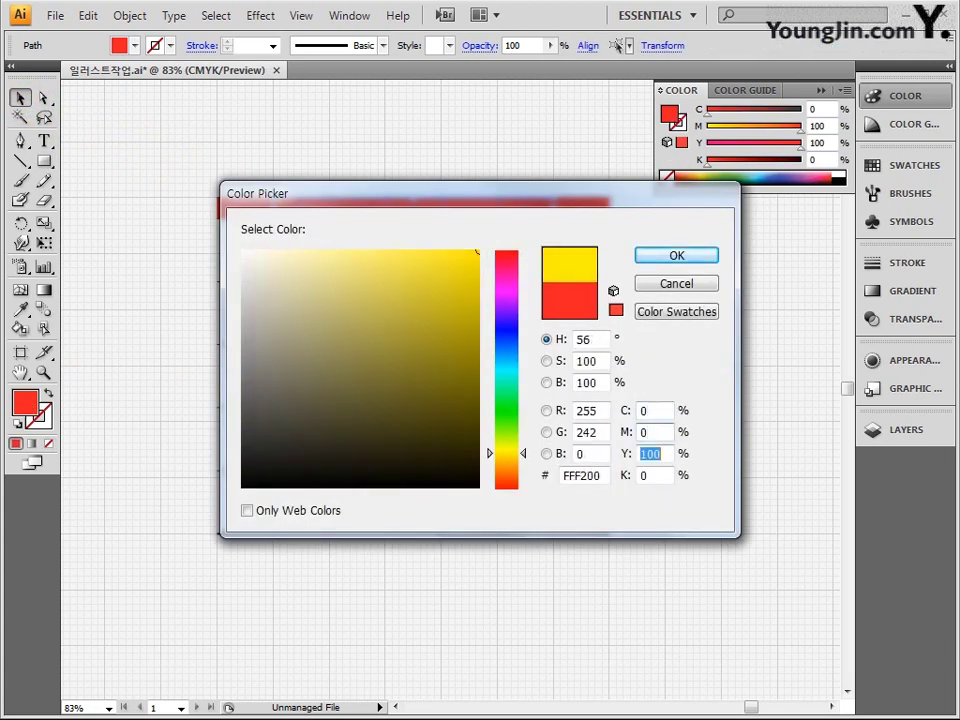
key("Tab")
left_click(699, 259)
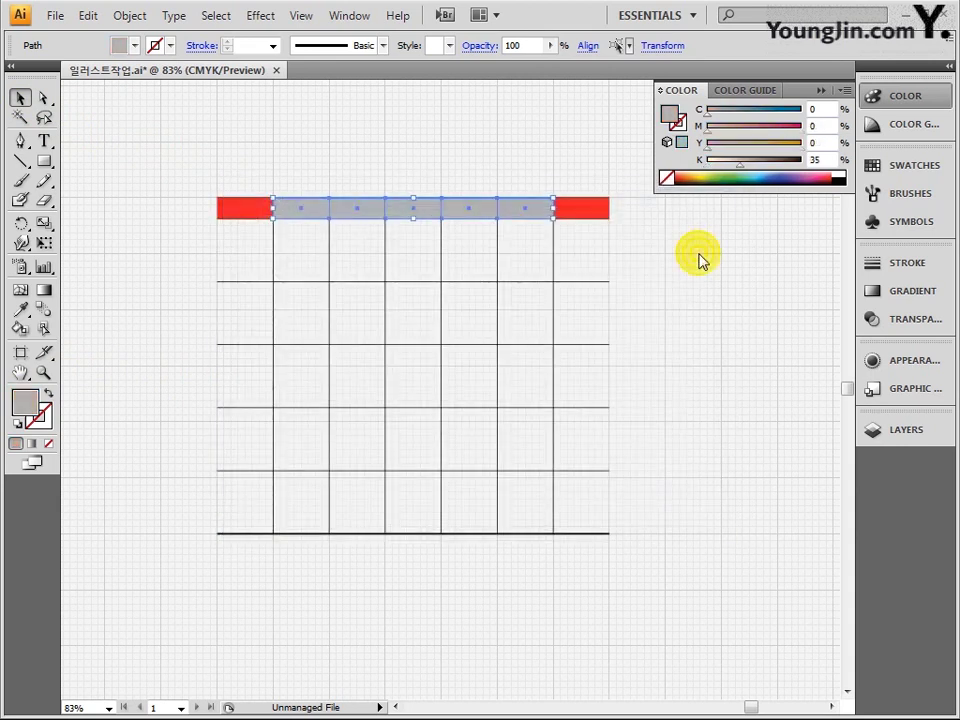
- Fill the last header rectangle with blue, C 100, M 50, Y 0, K 0, and deselect it
left_click(592, 213)
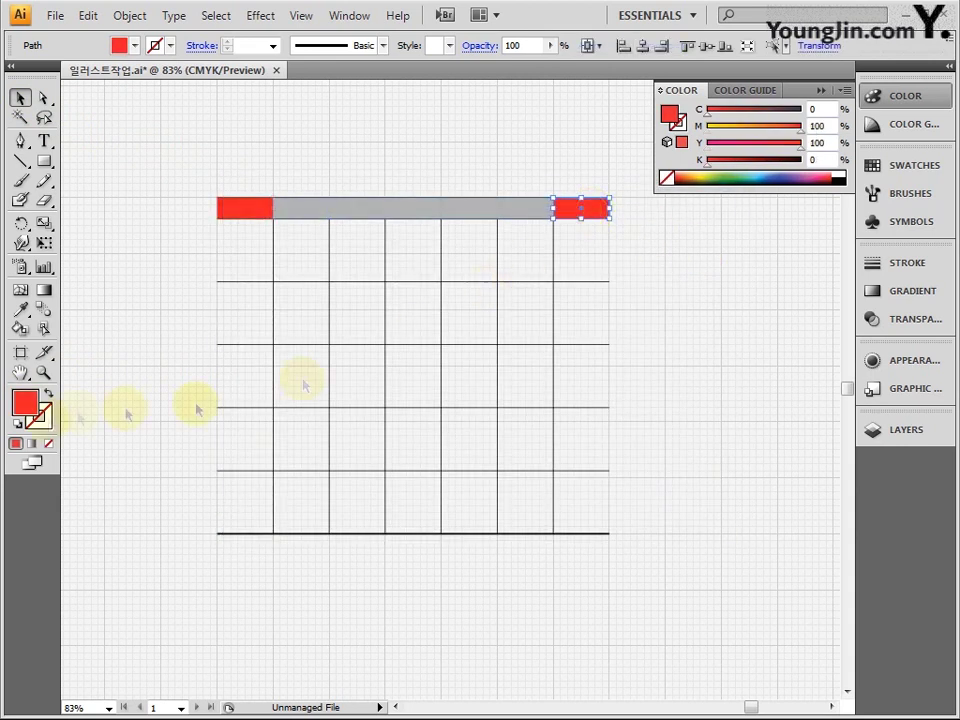
double_click(24, 402)
double_click(650, 410)
type("100")
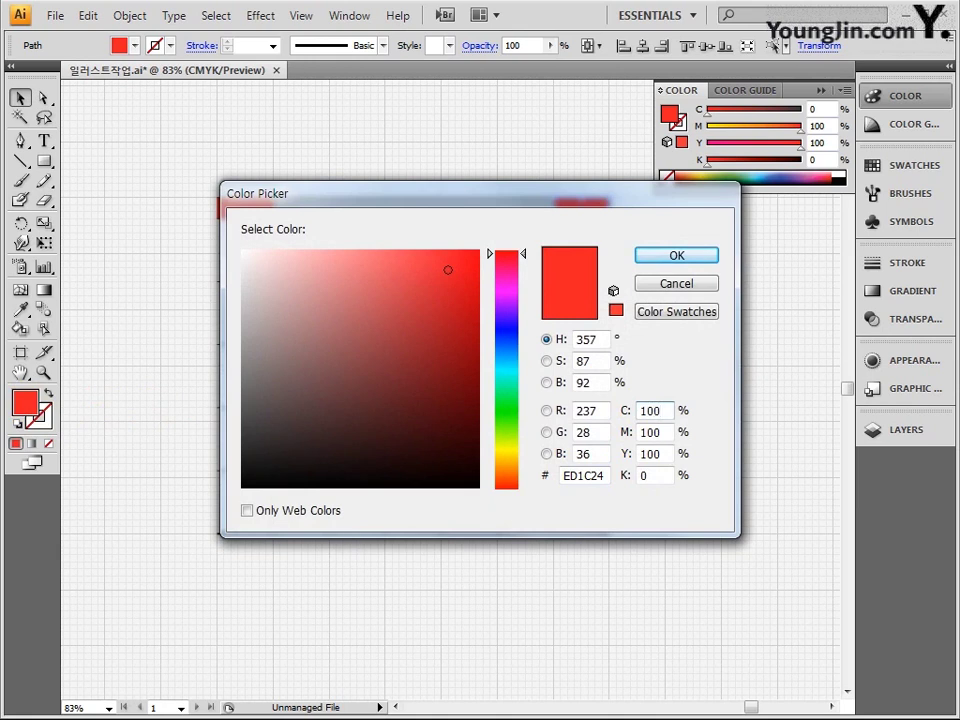
key("Tab")
type("50")
key("Tab")
type("0")
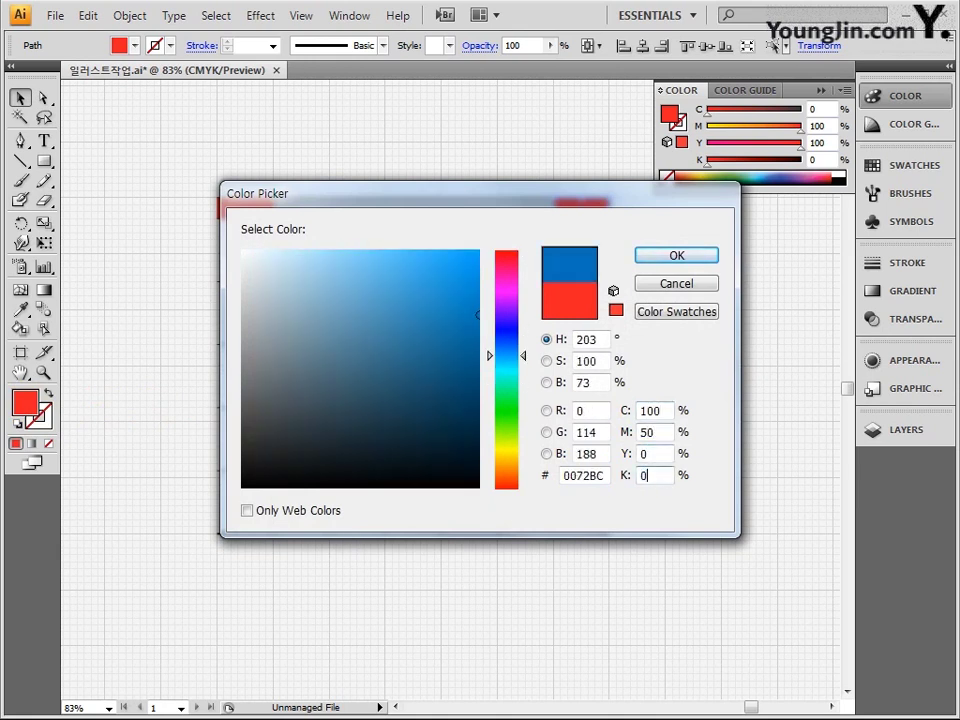
left_click(709, 262)
left_click(709, 262)
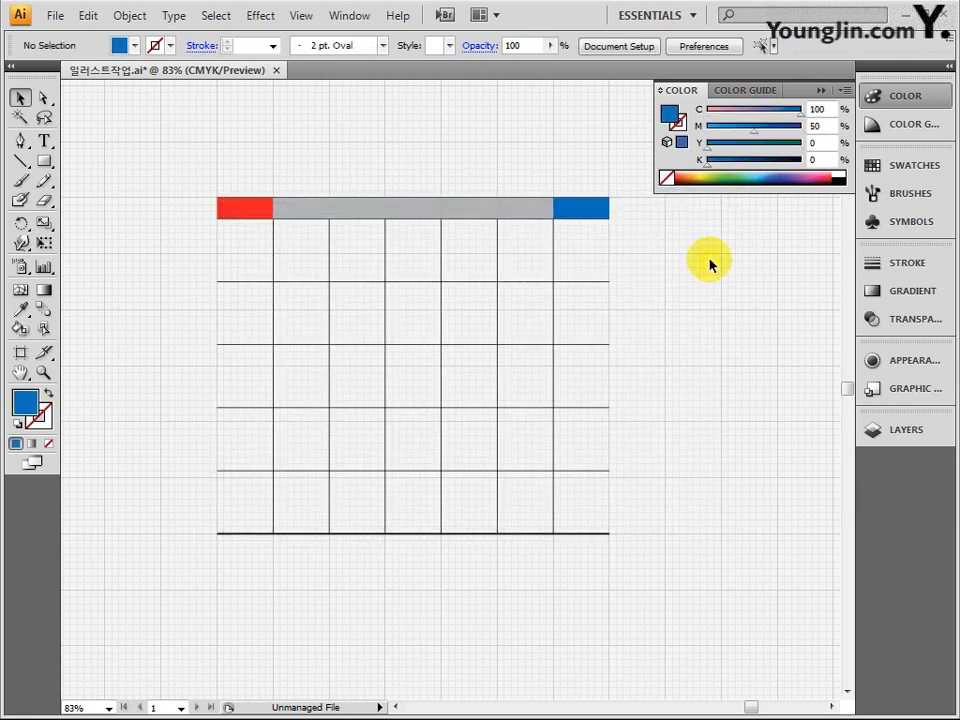
- Group the seven colored header rectangles
left_click(237, 213)
left_click(300, 210, "shift")
left_click(357, 210, "shift")
left_click(415, 210, "shift")
left_click(469, 210, "shift")
left_click(525, 210, "shift")
left_click(573, 214, "shift")
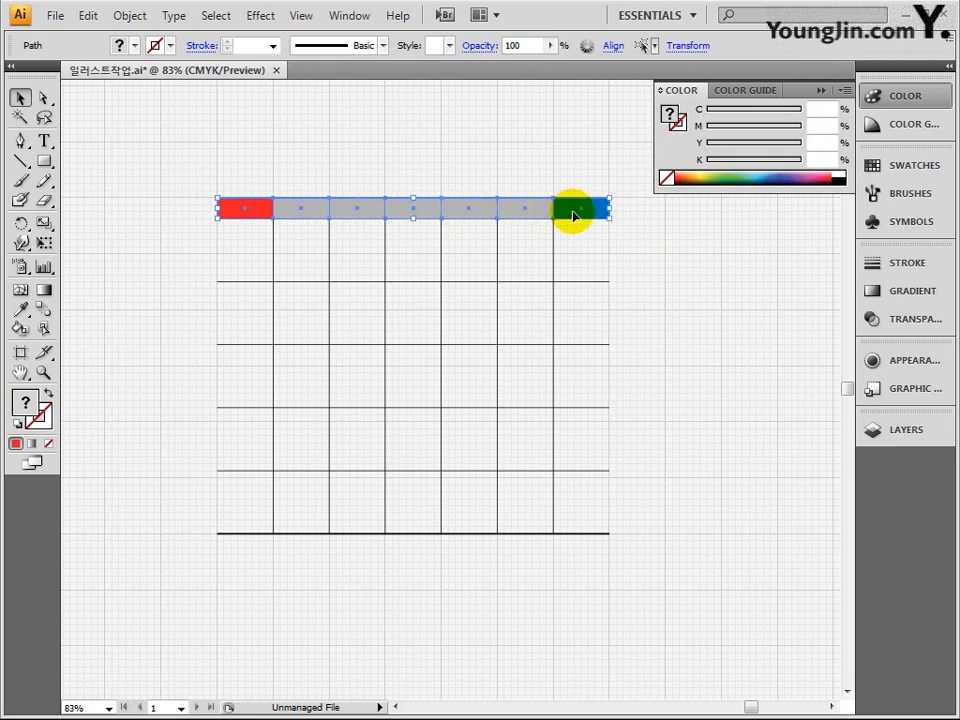
key("ctrl+g")
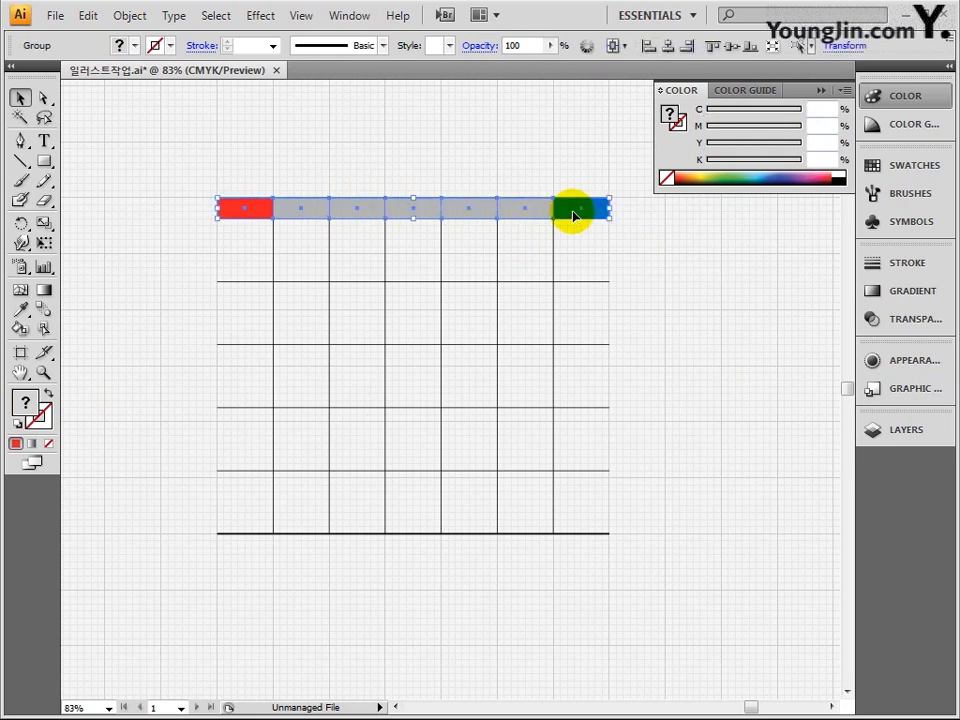
- Send the header group behind the table lines and deselect it
right_click(573, 214)
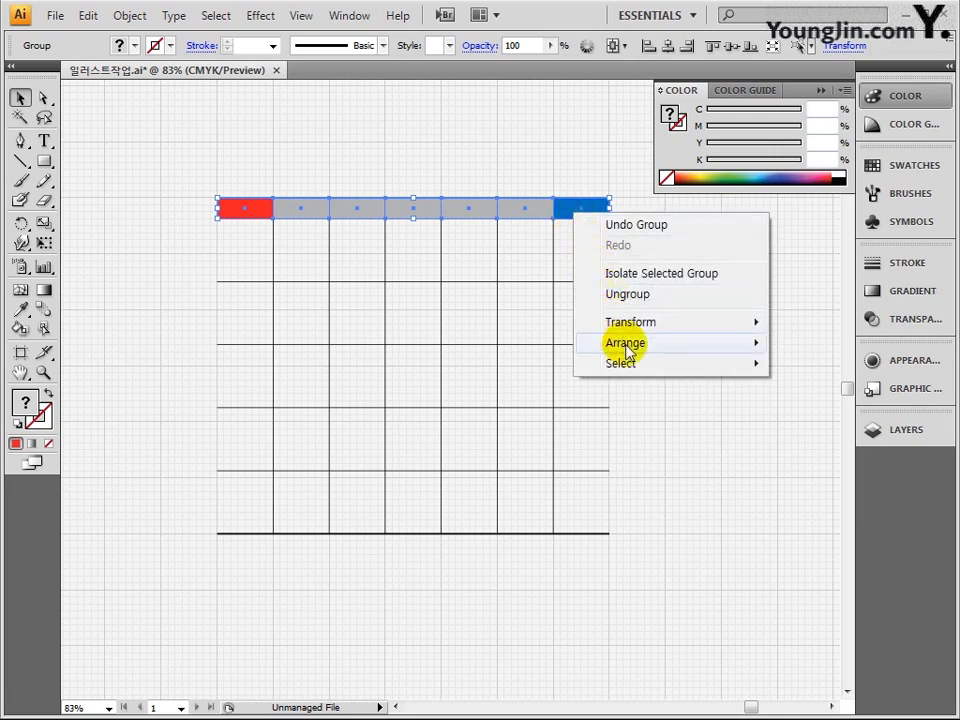
mouse_move(596, 351)
left_click(512, 405)
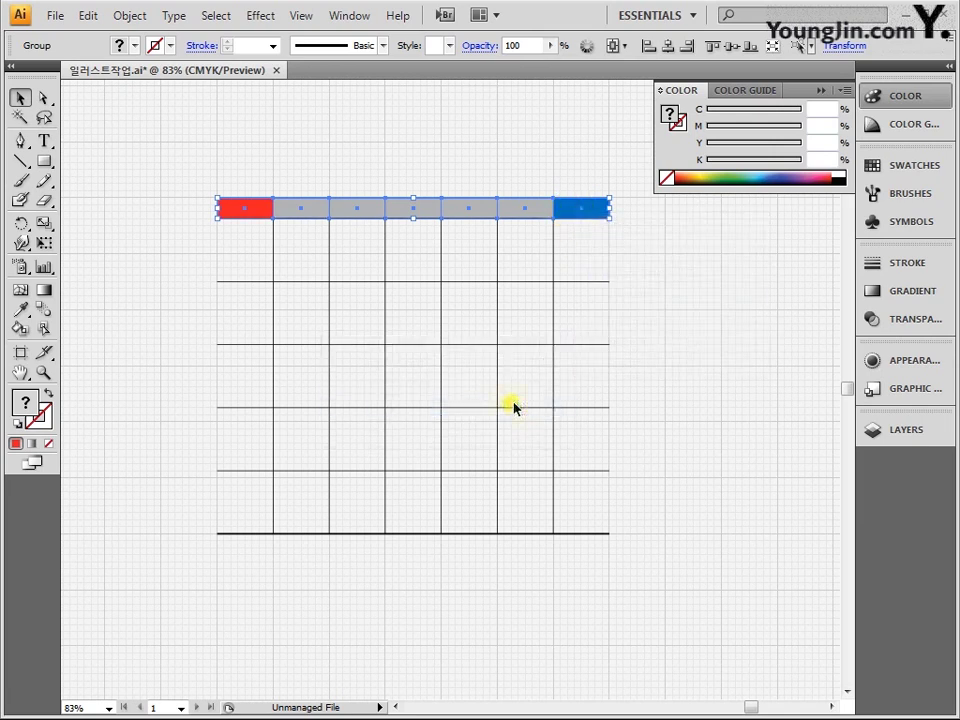
left_click(645, 286)
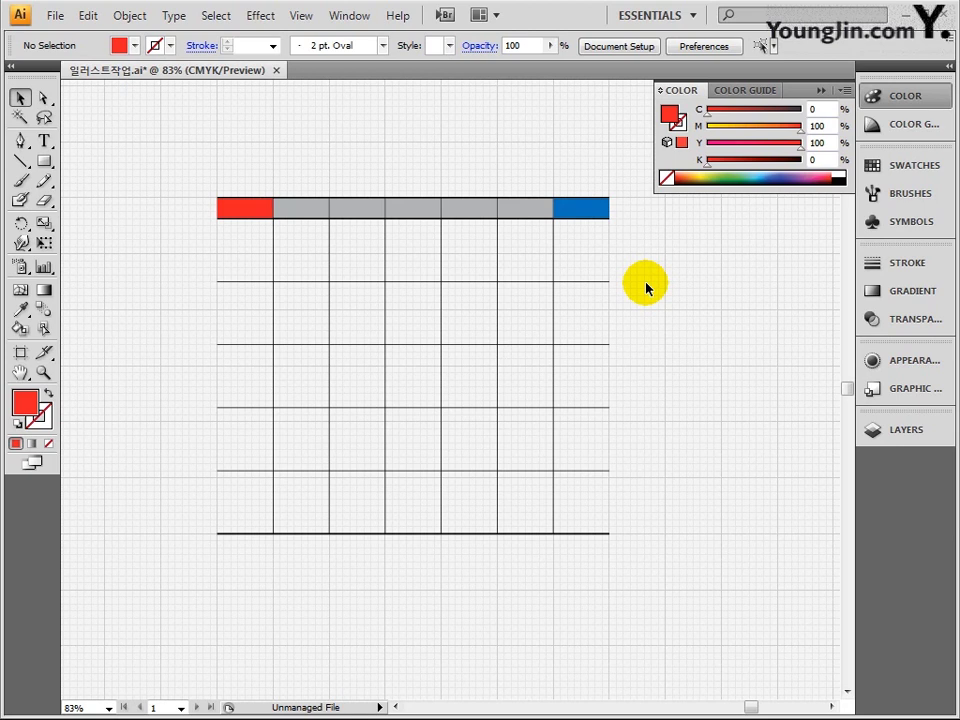
- Draw a short 1 pt black horizontal line, three small grid squares long, from the left edge of the first cell below the red header
scroll(500, 295, "down", 1)
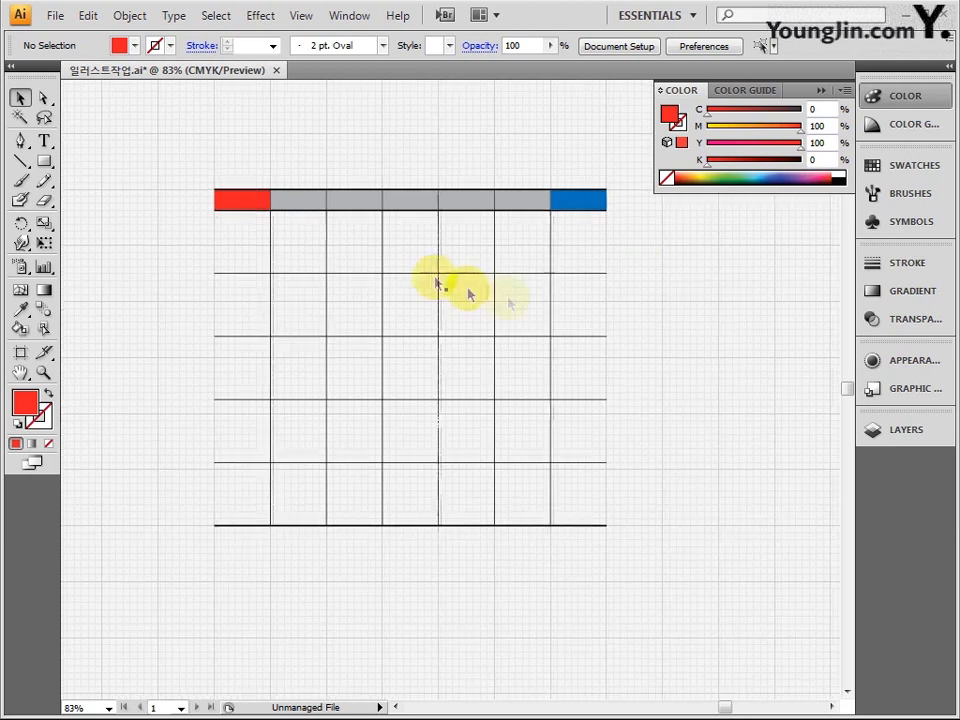
left_click(25, 163)
left_click(271, 46)
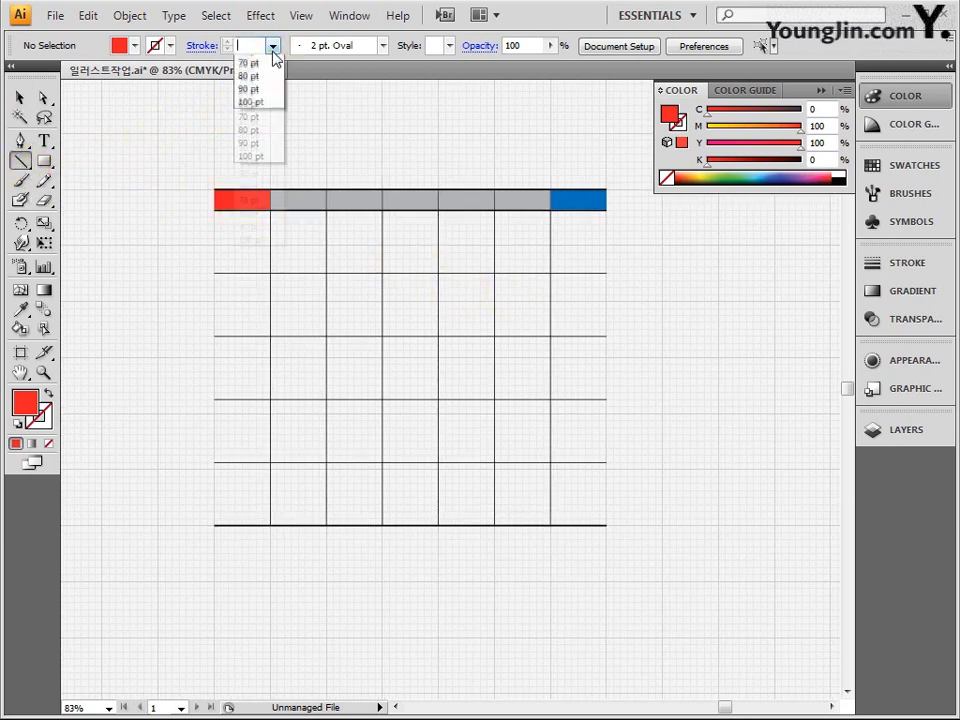
left_click(250, 101)
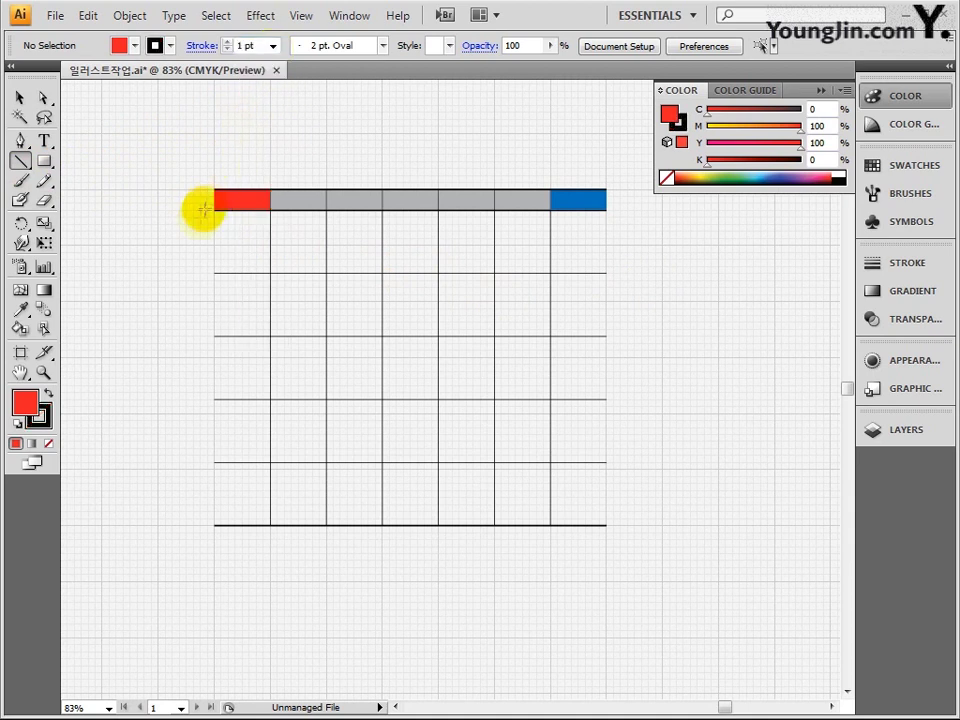
left_click_drag(213, 232, 229, 232)
left_click(19, 97)
left_click(180, 233)
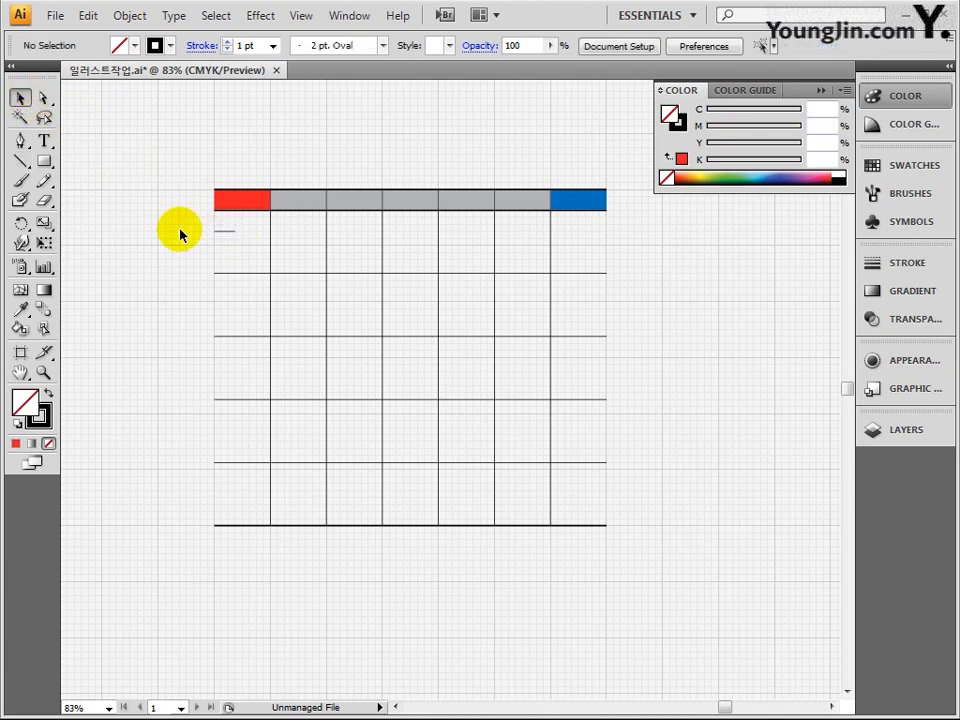
- Copy the short line into the same position in every cell of the seven columns and five rows
left_click_drag(231, 236, 286, 236)
left_click_drag(286, 236, 449, 234)
left_click_drag(449, 234, 558, 240)
left_click_drag(225, 232, 223, 358)
left_click_drag(223, 358, 223, 422)
left_click_drag(223, 422, 223, 485)
left_click_drag(280, 232, 279, 296)
left_click_drag(279, 296, 450, 484)
left_click_drag(505, 232, 639, 480)
- Set the stroke color of the five short lines in the first column to C 0, M 100, Y 100, K 0, and deselect
left_click(225, 232)
left_click(225, 295, "shift")
left_click(225, 357, "shift")
left_click(225, 420, "shift")
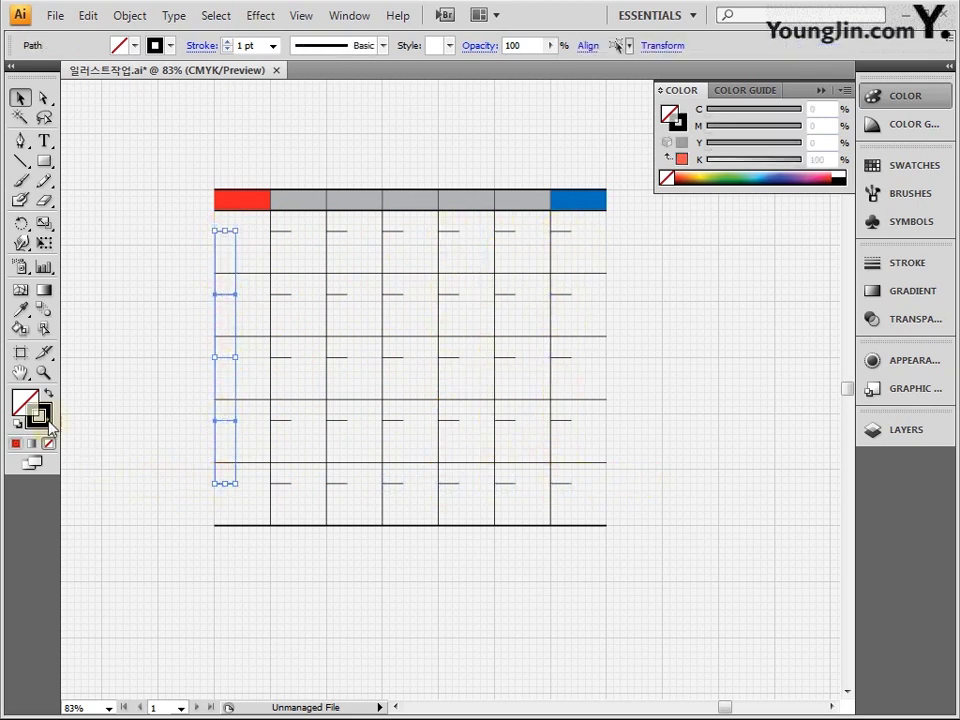
double_click(39, 416)
left_click(650, 410)
type("100")
key("Tab")
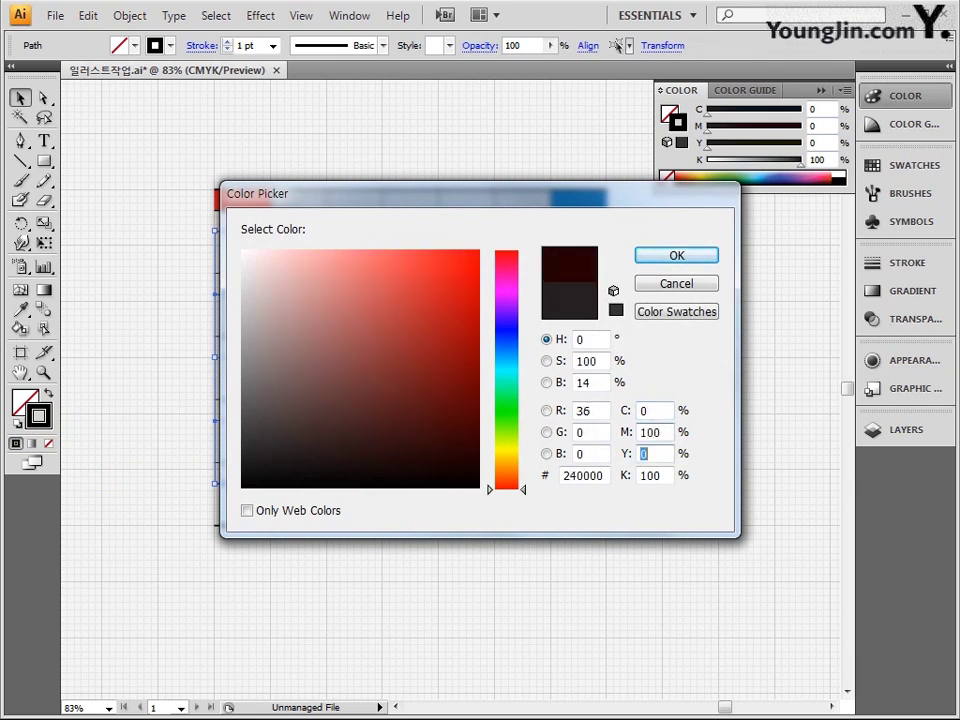
left_click(700, 258)
left_click(636, 246)
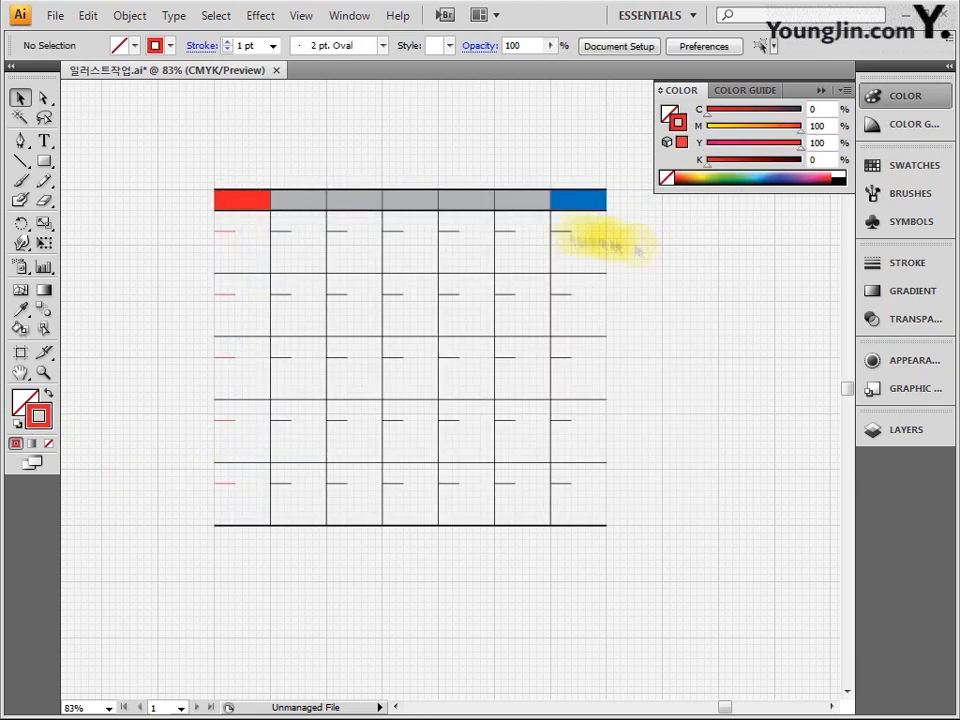
- Set the stroke color of the five short lines in the last column to C 100, M 50, Y 0, K 0, and deselect
left_click(560, 232)
left_click(560, 295, "shift")
left_click(560, 357, "shift")
left_click(560, 420, "shift")
left_click(562, 483, "shift")
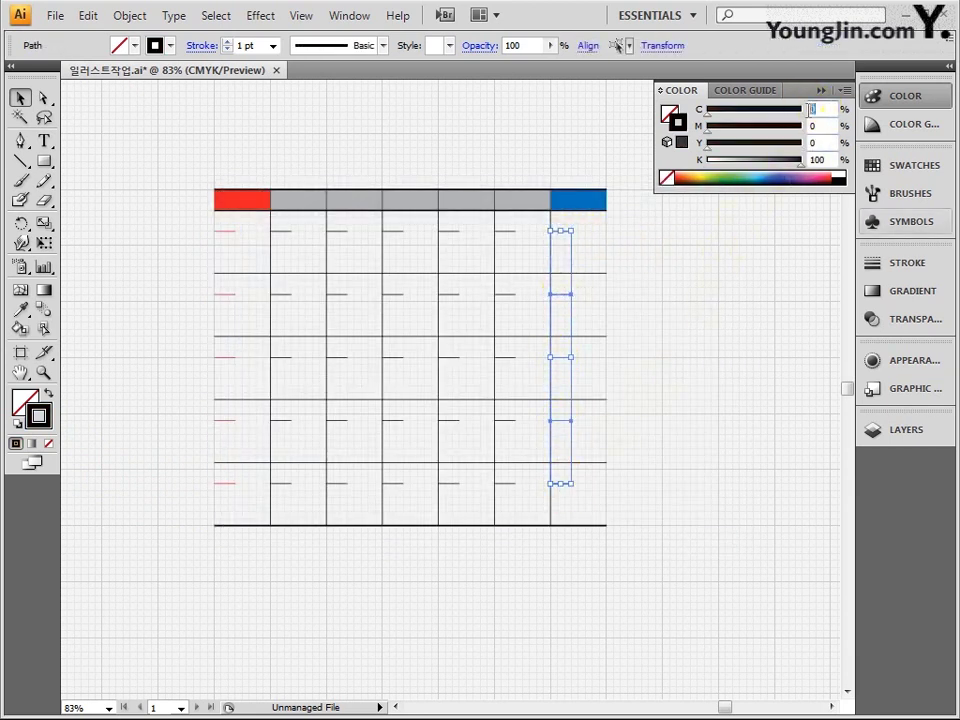
type("100")
key("Tab")
type("50")
key("Tab")
type("0")
key("Return")
left_click(788, 263)
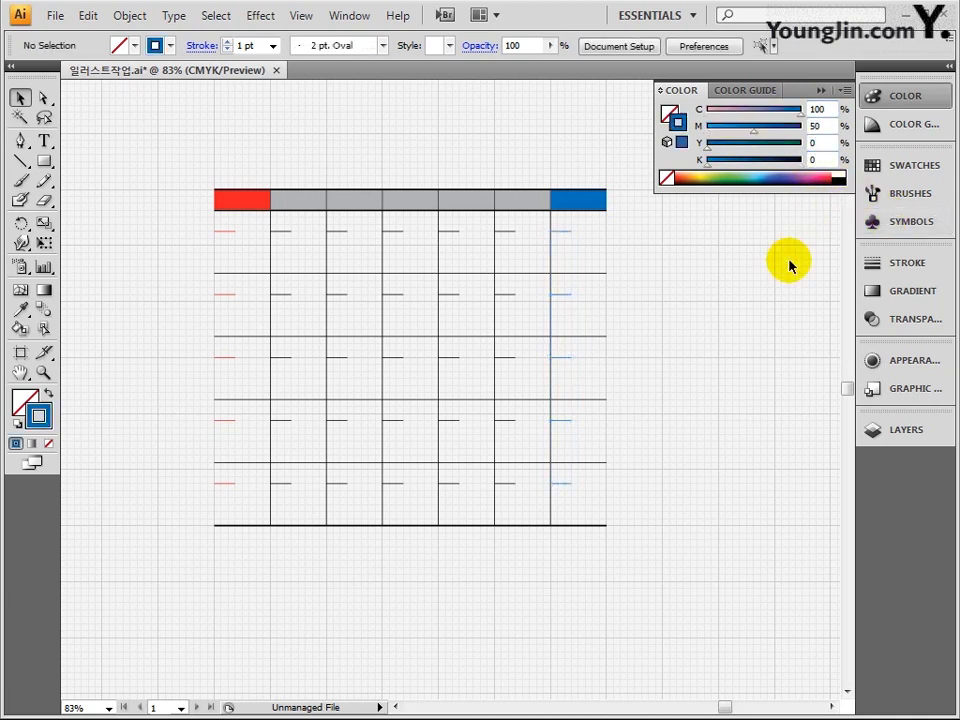
- Add the labels SUN, MON, TUE, WED, THU, FRI and SAT to the header cells in 18 pt Myriad Pro Regular
left_click(44, 142)
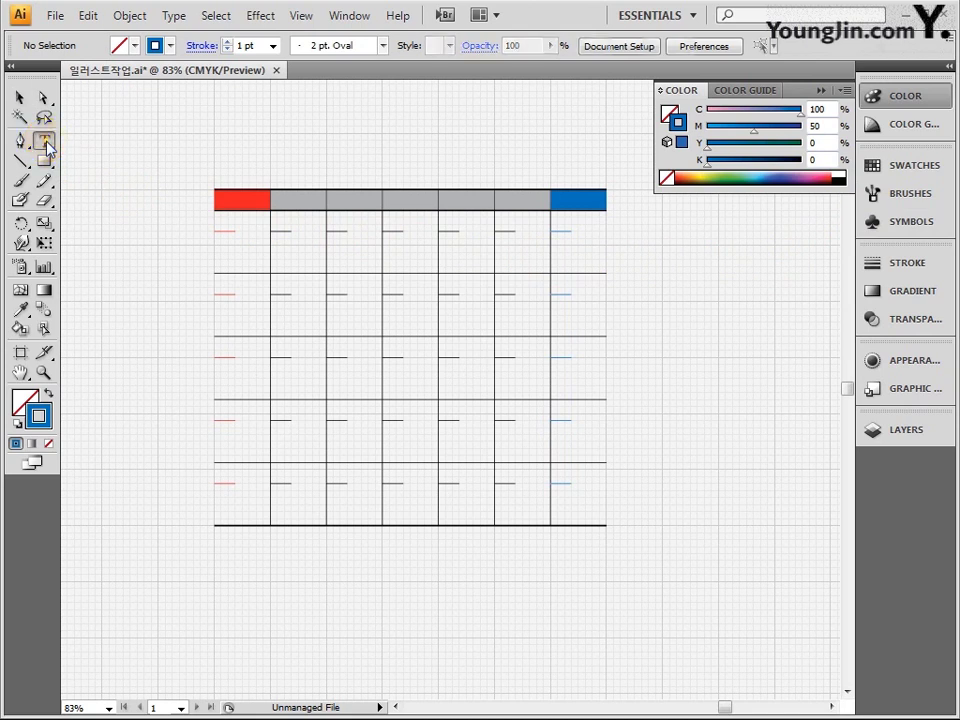
left_click(44, 142)
left_click(584, 161)
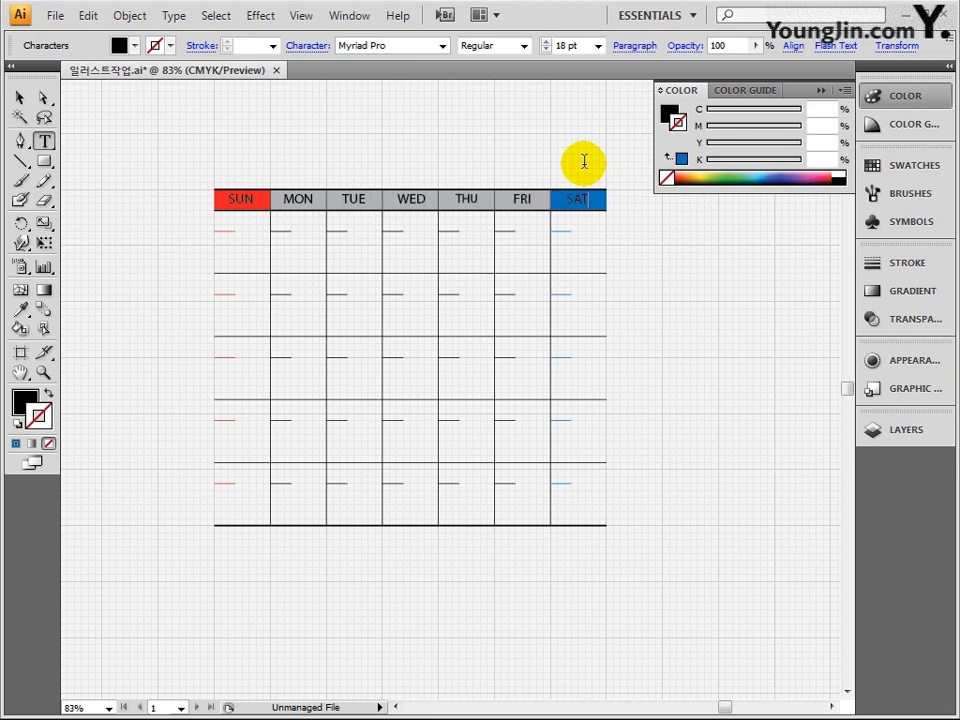
- Change the text fill color of the SUN and SAT header labels to white
double_click(580, 199)
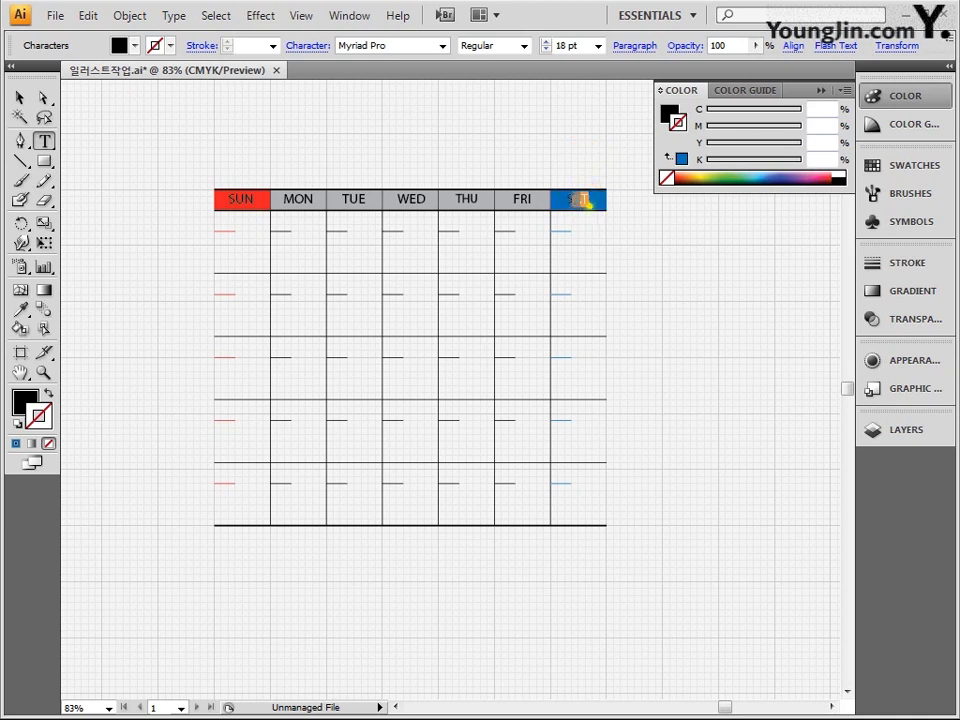
left_click(134, 46)
left_click(26, 55)
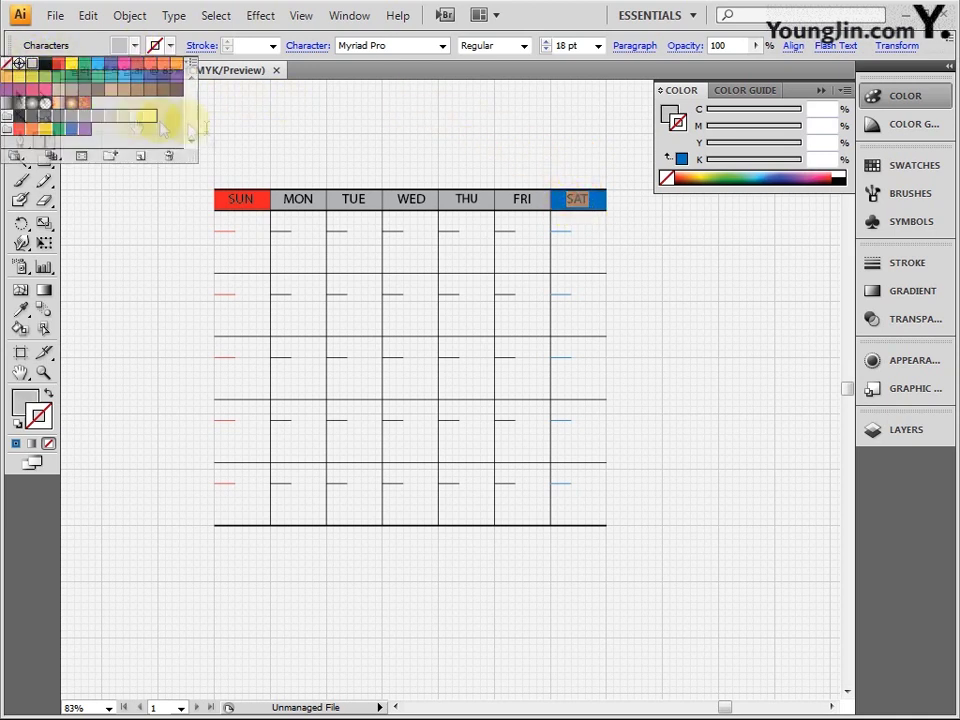
left_click(134, 46)
left_click(120, 80)
- Add the dates 1 through 7 above the short lines in the calendar's first week row in 18 pt Myriad Pro Regular
left_click(43, 141)
left_click(49, 146)
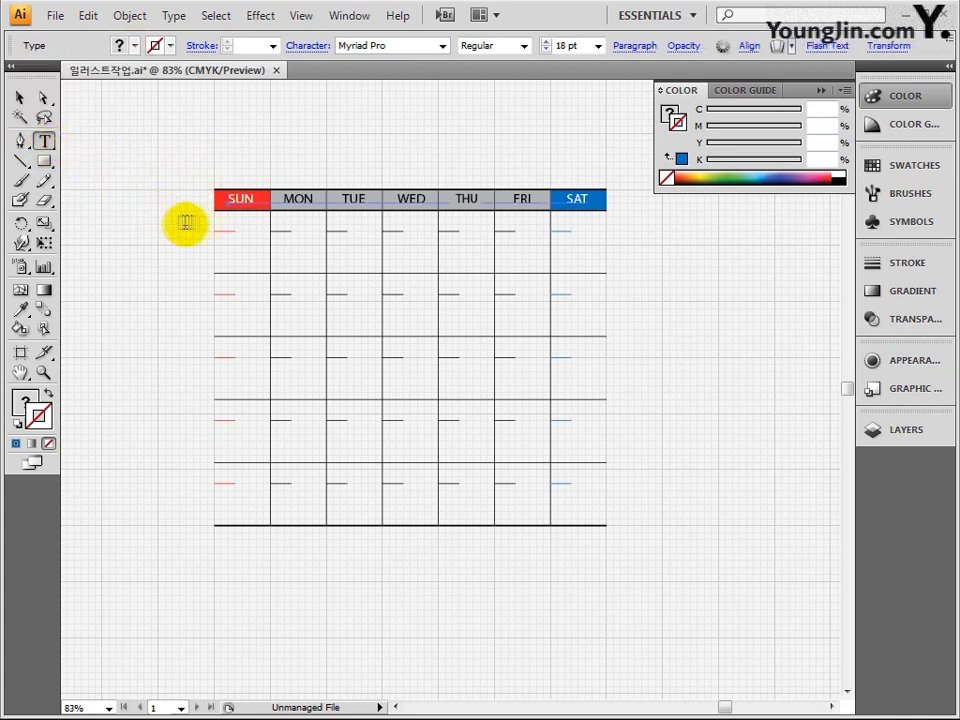
left_click(221, 222)
type("1")
left_click(277, 222)
type("2")
left_click(333, 222)
type("3")
left_click(389, 222)
type("4")
left_click(557, 233)
type("7")
- Add the dates 8 through 14 above the short lines in the second week row
left_click(221, 297)
type("8")
left_click(277, 297)
type("9")
left_click(333, 297)
type("10")
left_click(438, 293)
type("12")
left_click(495, 293)
type("13")
left_click(553, 293)
type("14")
- Add the dates 15 through 21 above the short lines in the third week row
left_click(221, 358)
type("15 16 17")
left_click(383, 357)
type("18")
left_click(438, 357)
type("19")
left_click(495, 357)
type("20")
left_click(553, 357)
- Add the dates 22 through 28 above the short lines in the fourth week row
left_click(215, 420)
type("22")
left_click(271, 420)
type("23 24 25 26 27 28")
- Fill the last week row with the dates 29 and 30, followed by 1 through 5 for the next month
left_click(215, 483)
type("29\t30")
left_click(329, 483)
type("1")
left_click(385, 483)
type("2")
left_click(441, 483)
type("3")
left_click(497, 483)
type("4")
left_click(553, 483)
type("5")
key("Escape")
- Set the stroke color of the Sunday dates 1, 8, 15, 22 and 29 to C 0, M 100, Y 100, K 0
left_click(223, 231)
double_click(223, 231)
left_click(818, 108)
type("0")
key("Tab")
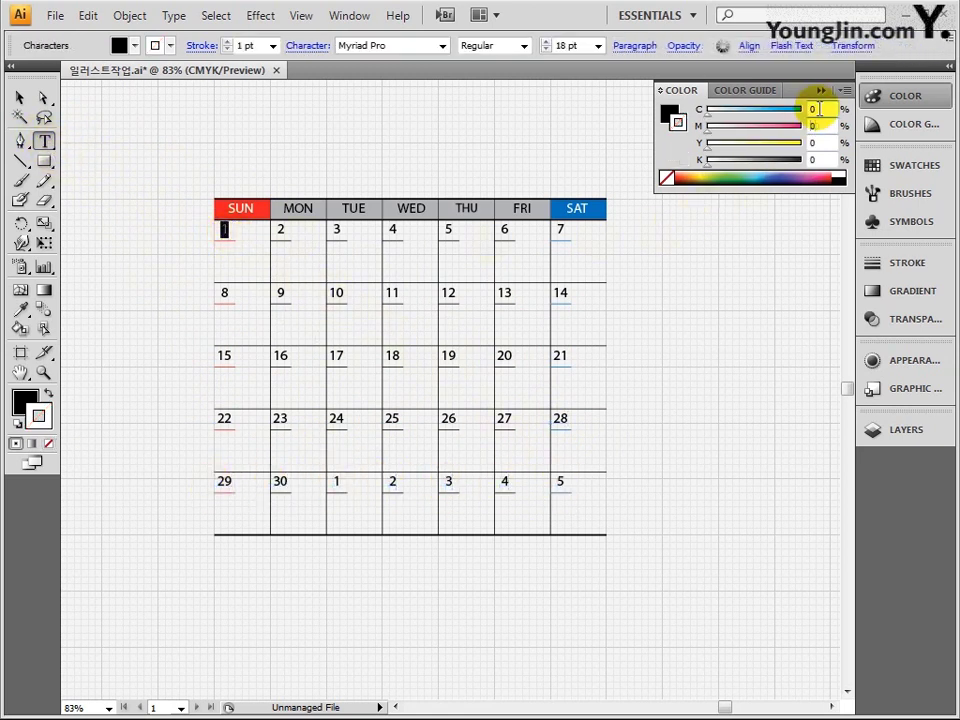
type("100")
key("Tab")
type("100")
key("Tab")
double_click(223, 293)
left_click(681, 143)
double_click(223, 356)
left_click(681, 143)
double_click(224, 420)
left_click(681, 143)
double_click(223, 482)
left_click(681, 143)
- Set the stroke color of the Saturday dates 7, 14, 21, 28 and 5 to the same blue as the short lines beneath them
double_click(560, 230)
left_click(815, 110)
type("50")
key("Tab")
type("0")
double_click(561, 294)
left_click(677, 155)
double_click(561, 355)
left_click(677, 158)
double_click(561, 418)
left_click(677, 157)
double_click(561, 481)
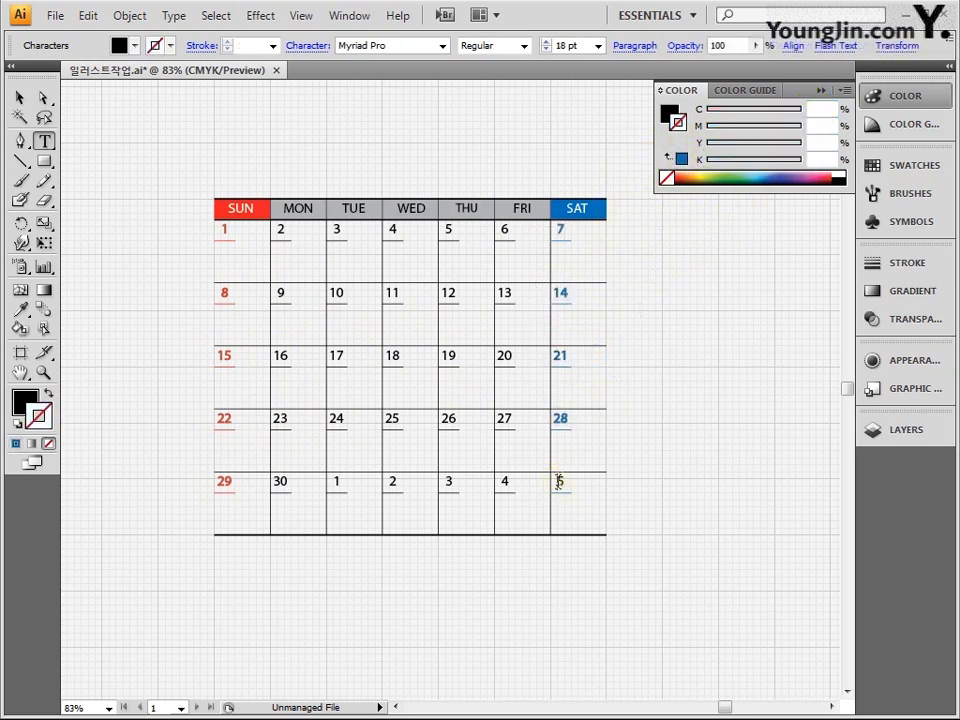
- Add the holiday label 현충일 beside the date 6 in the Friday column in 15 pt Adobe 명조 Std
left_click(508, 230)
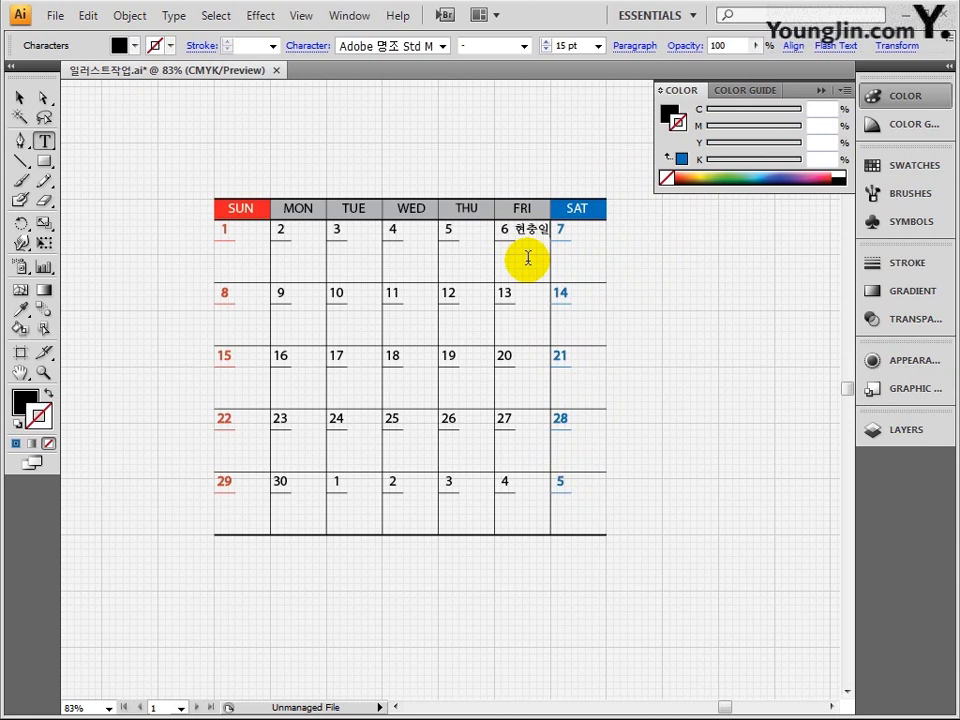
left_click(19, 98)
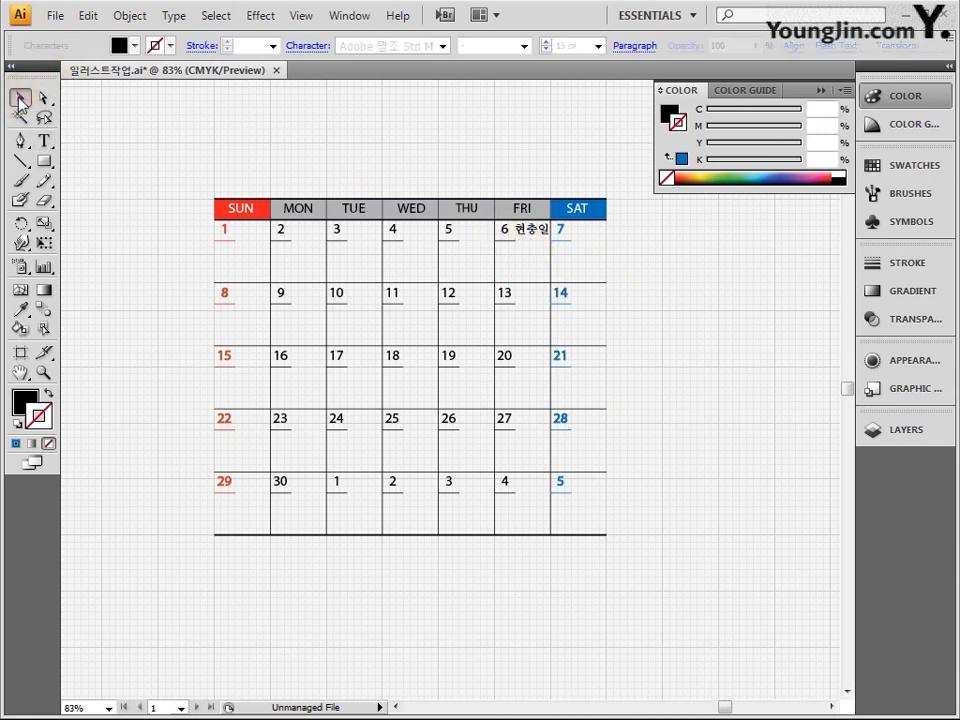
- Set the stroke color of the next month's date 5 and its short line to C 0, M 0, Y 0, K 50
left_click(562, 484)
left_click(559, 491, "shift")
left_click(782, 118)
type("0")
key("Tab")
type("0")
key("Tab")
key("Tab")
key("Tab")
type("50")
left_click(729, 231)
- Apply the same 50% gray stroke color to the next month's dates 1 to 4 and their short lines, and deselect
left_click(510, 488)
left_click(448, 484)
left_click(683, 160)
left_click(392, 484)
left_click(683, 160)
left_click(345, 507)
left_click(337, 484)
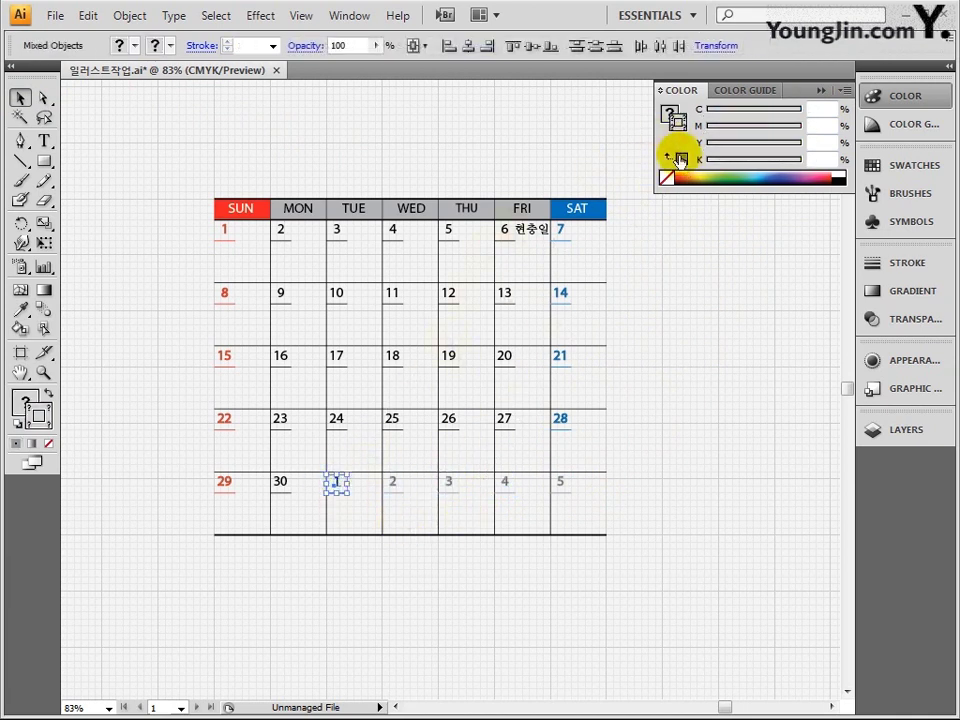
left_click(683, 160)
left_click(165, 222)
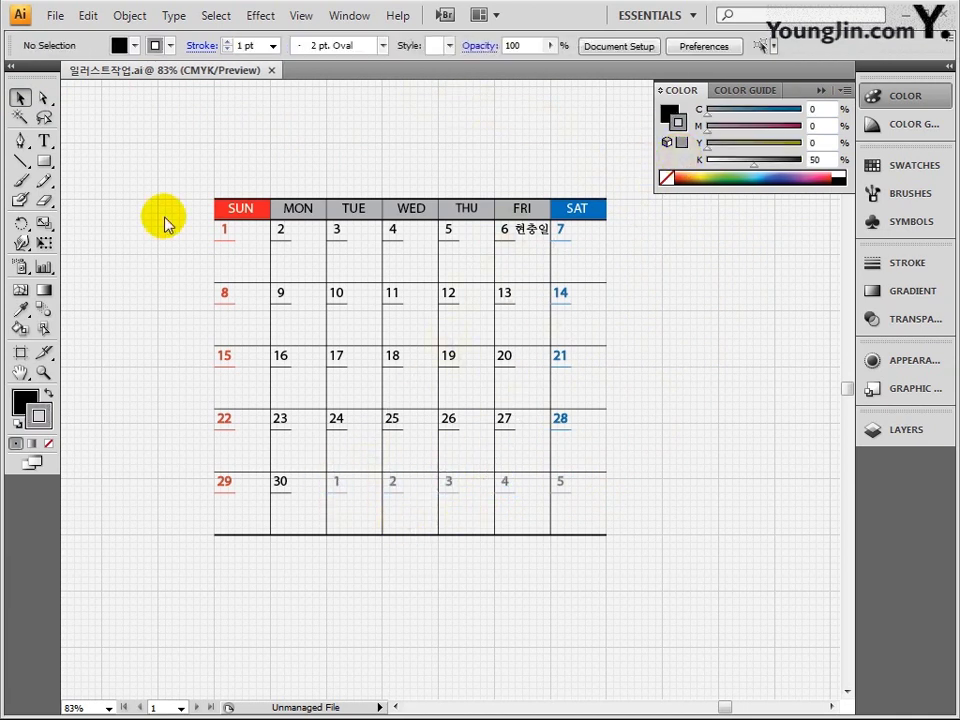